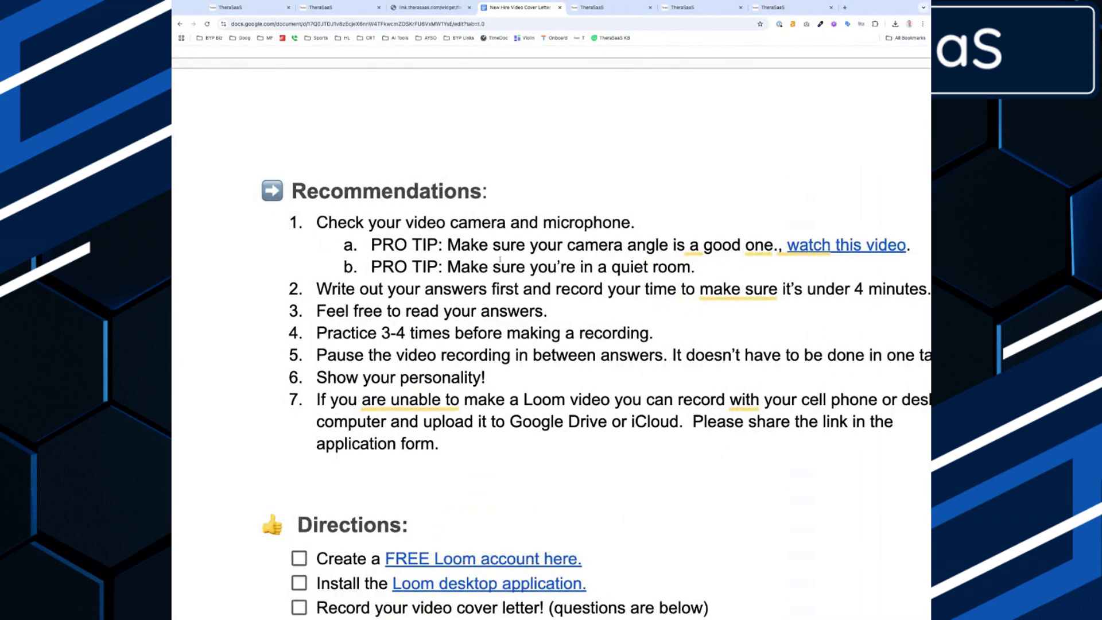
Review the recommendations and directions in the video cover letter instructions document
{"action": "scroll", "coordinate": [523, 252], "scroll_direction": "right", "scroll_amount": 3}
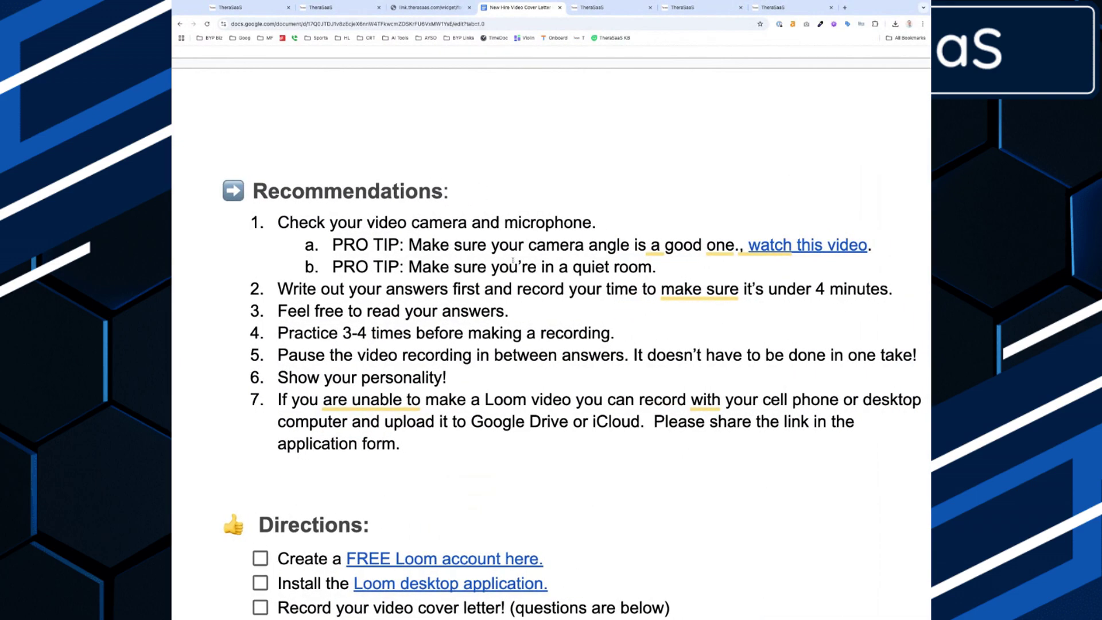
{"action": "scroll", "coordinate": [429, 312], "scroll_direction": "right", "scroll_amount": 2}
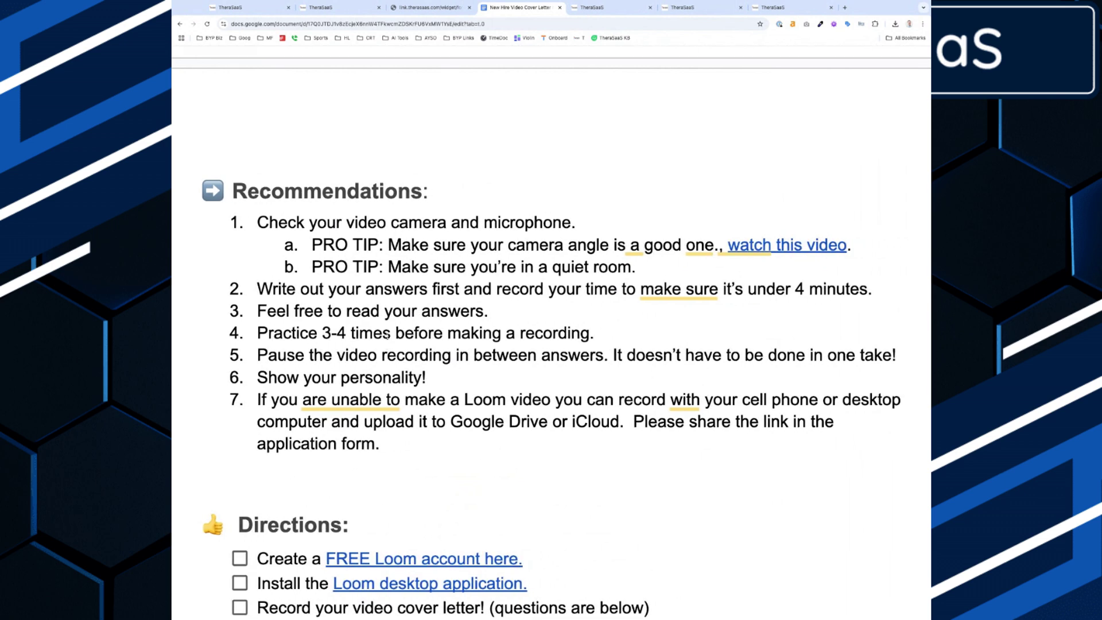
{"action": "scroll", "coordinate": [387, 335], "scroll_direction": "down", "scroll_amount": 3}
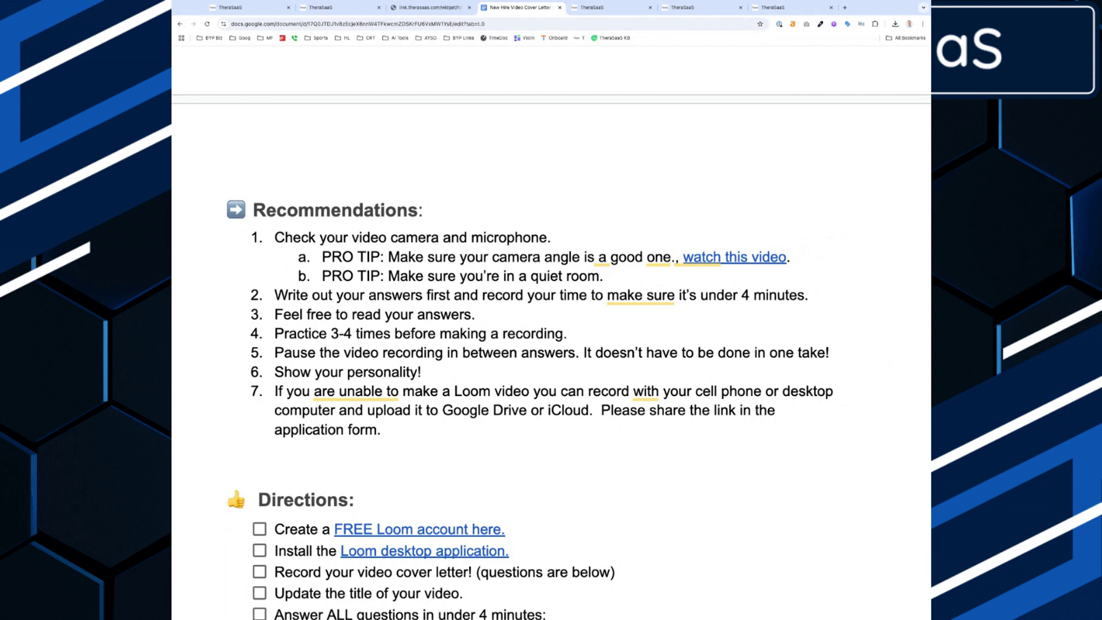
{"action": "scroll", "coordinate": [551, 344], "scroll_direction": "down", "scroll_amount": 4}
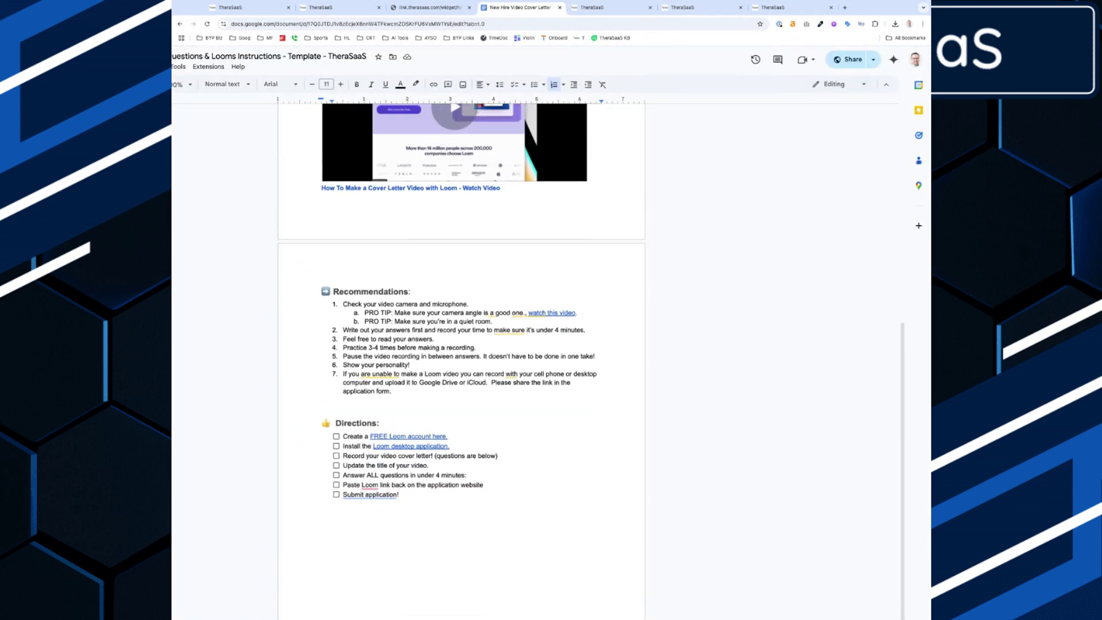
{"action": "scroll", "coordinate": [367, 339], "scroll_direction": "up", "scroll_amount": 8}
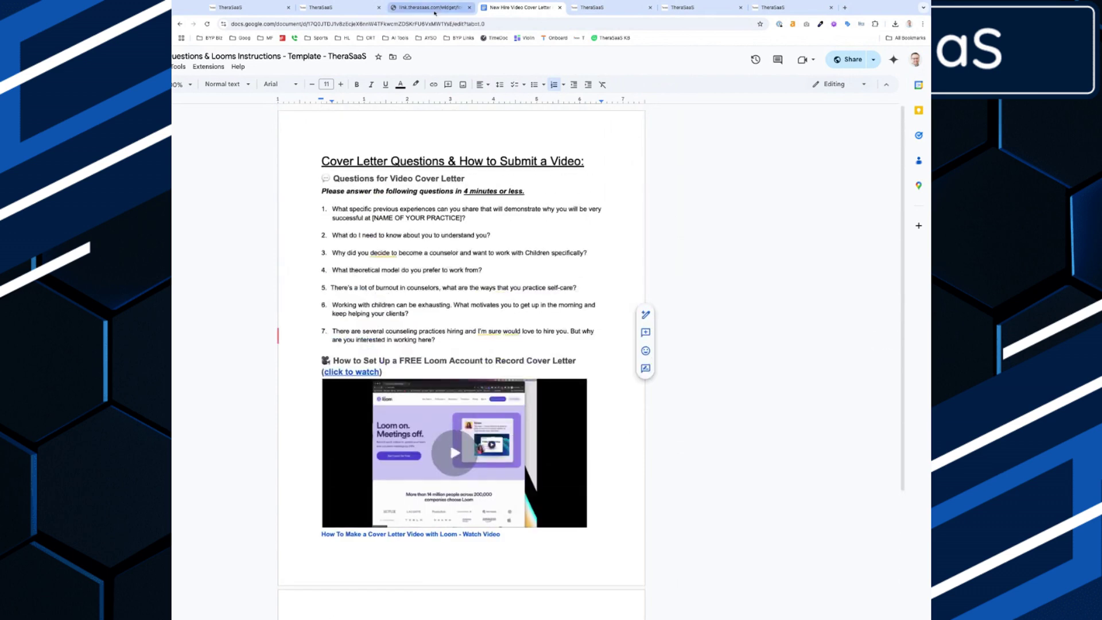
Check the video cover letter and resume attachment fields on the live job application form
{"action": "left_click", "coordinate": [448, 8]}
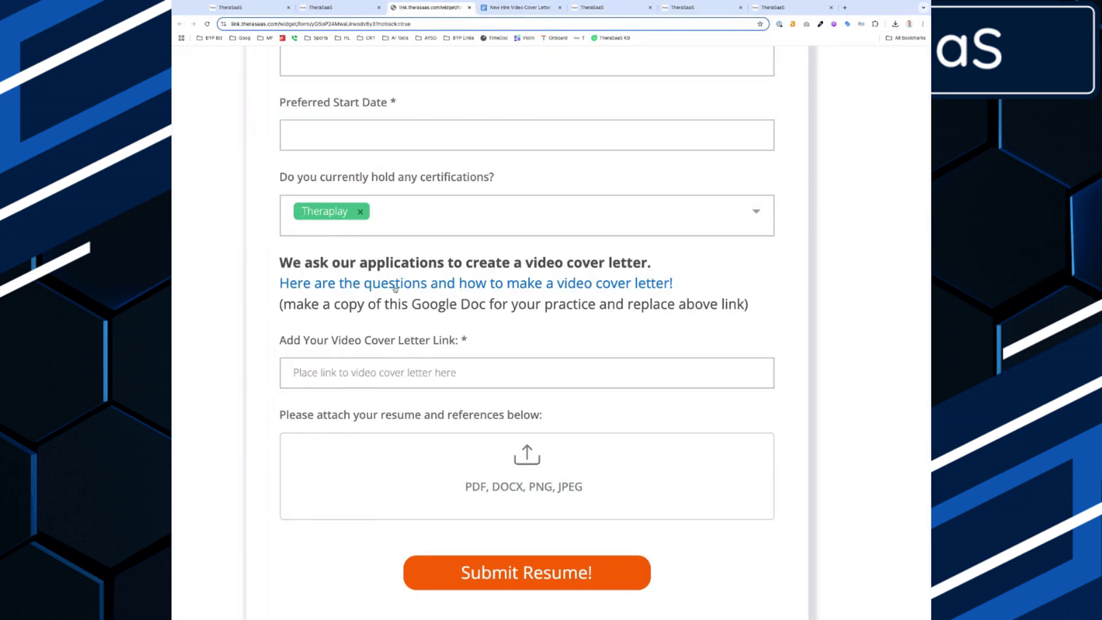
{"action": "scroll", "coordinate": [395, 289], "scroll_direction": "down", "scroll_amount": 2}
{"action": "left_click", "coordinate": [364, 354]}
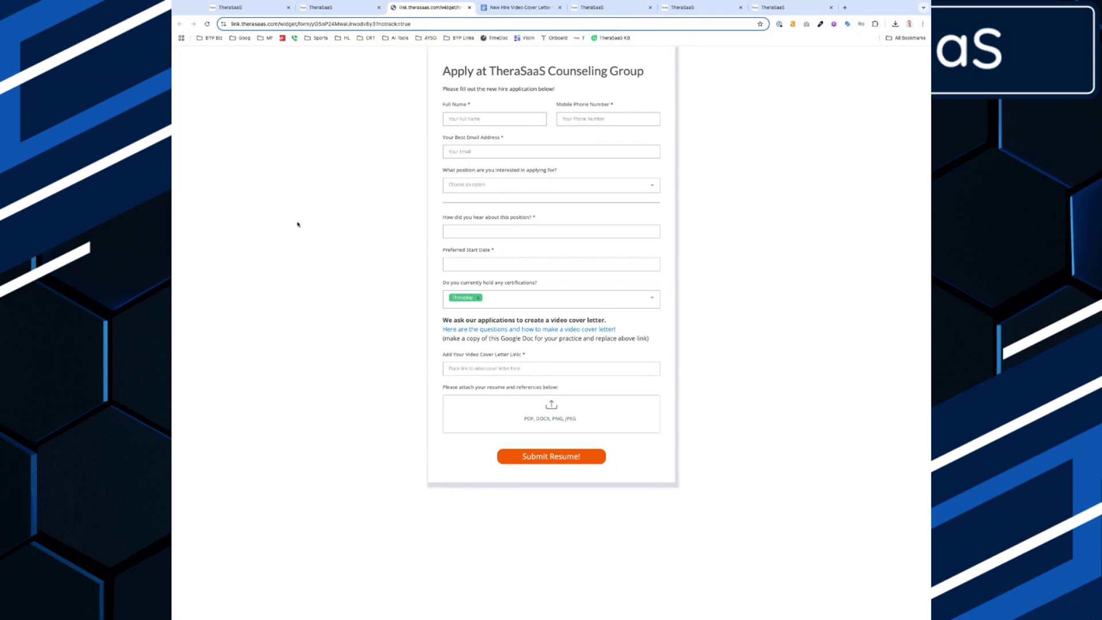
Return to the New Hire Application form builder and view the available custom field types without adding one, plus the form's closing fields
{"action": "left_click", "coordinate": [344, 14]}
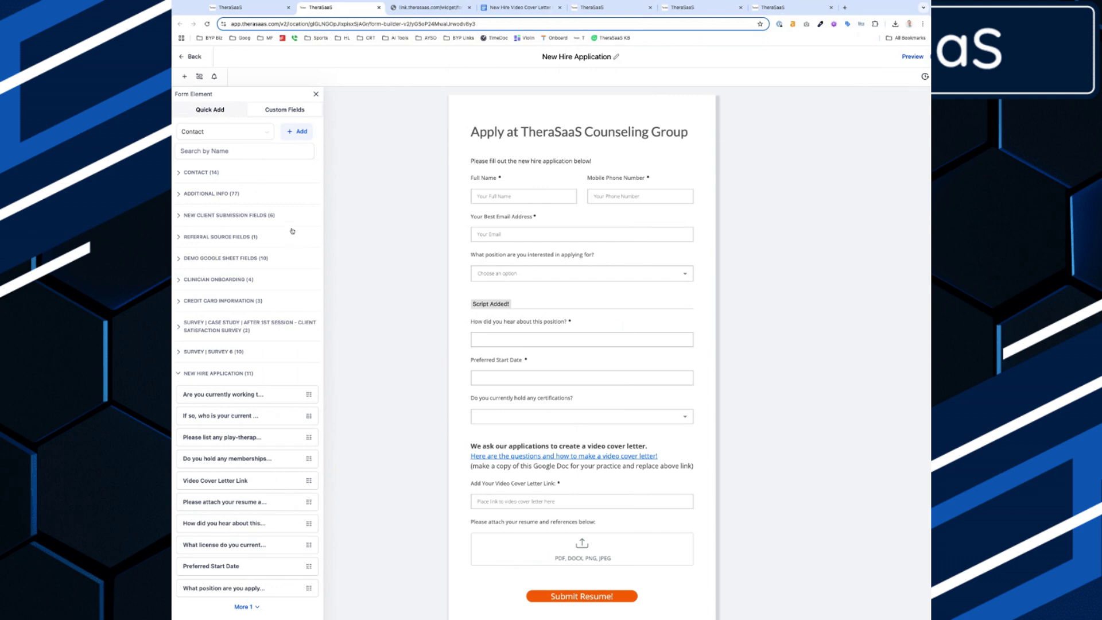
{"action": "left_click", "coordinate": [299, 132]}
{"action": "left_click", "coordinate": [407, 288]}
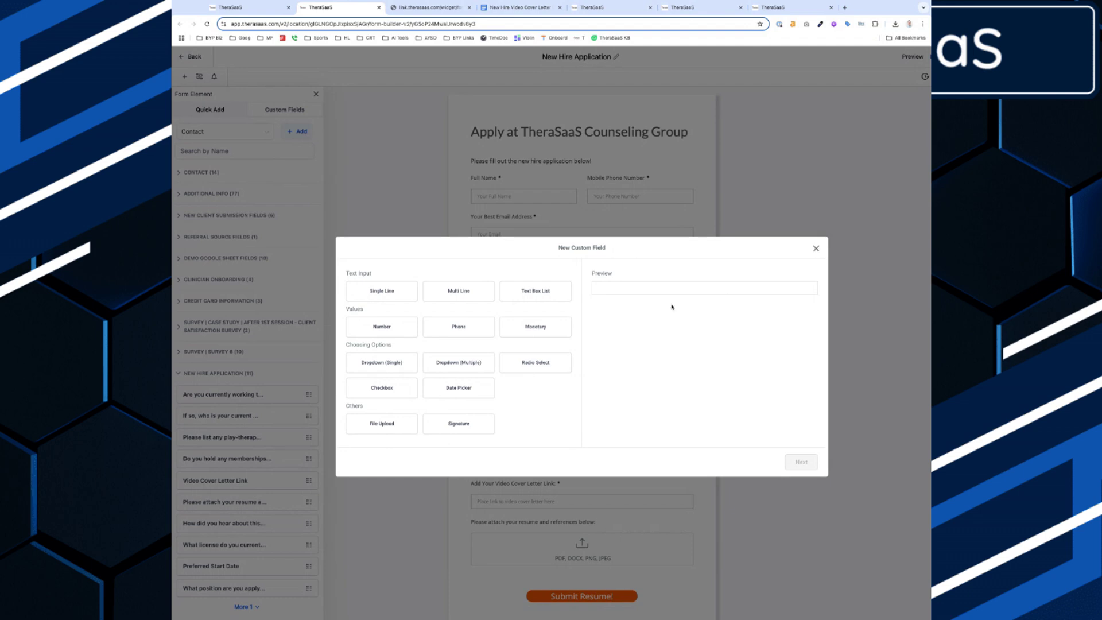
{"action": "left_click", "coordinate": [815, 248]}
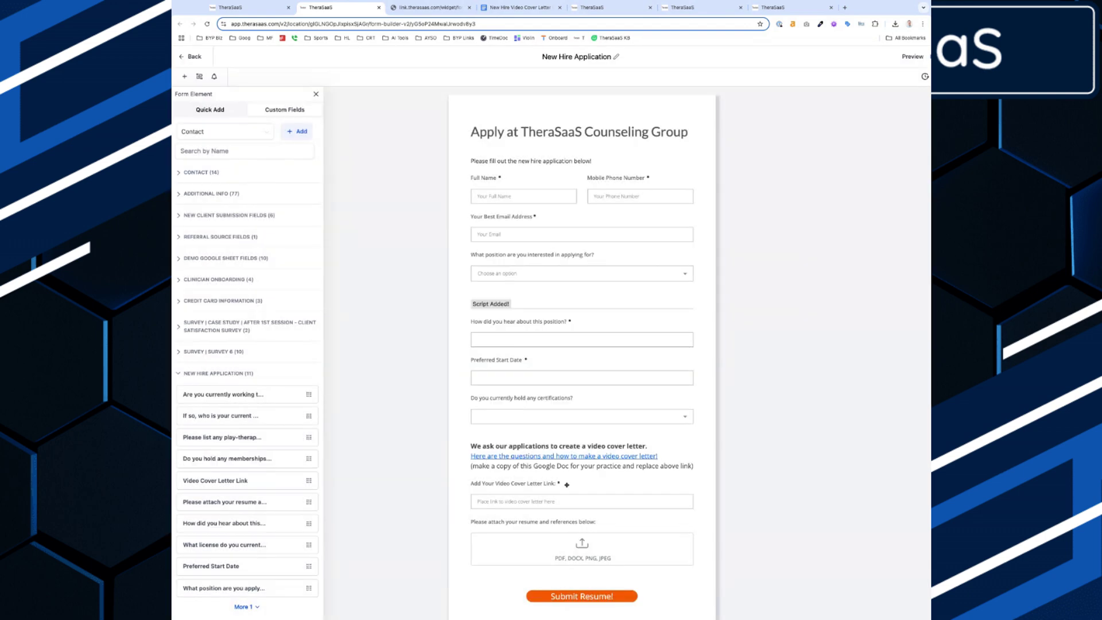
{"action": "scroll", "coordinate": [567, 484], "scroll_direction": "down", "scroll_amount": 5}
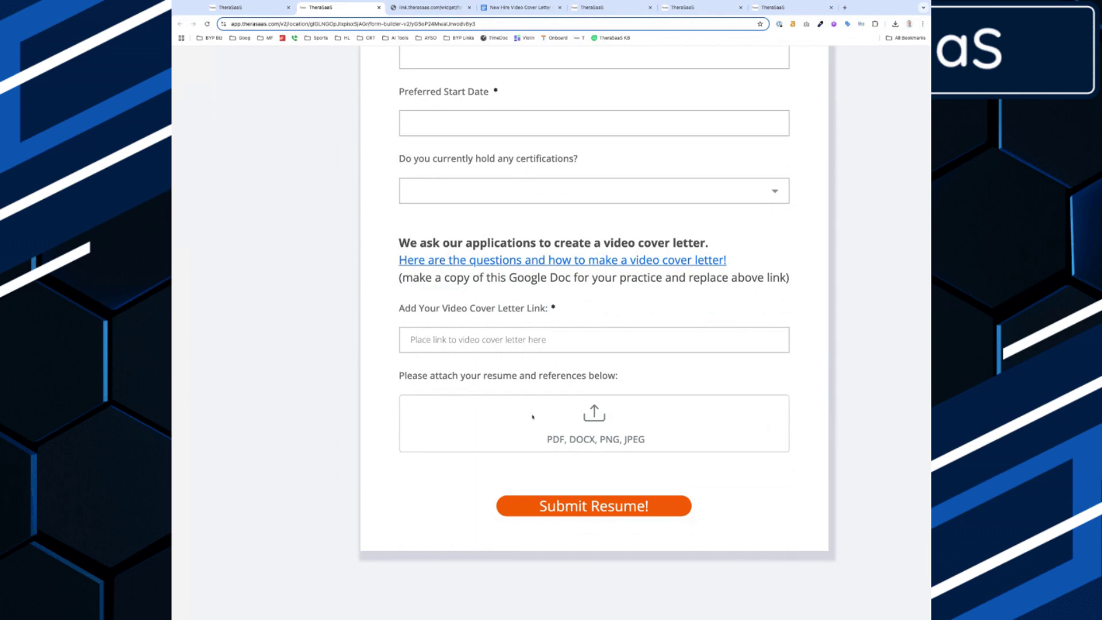
{"action": "scroll", "coordinate": [532, 417], "scroll_direction": "down", "scroll_amount": 3}
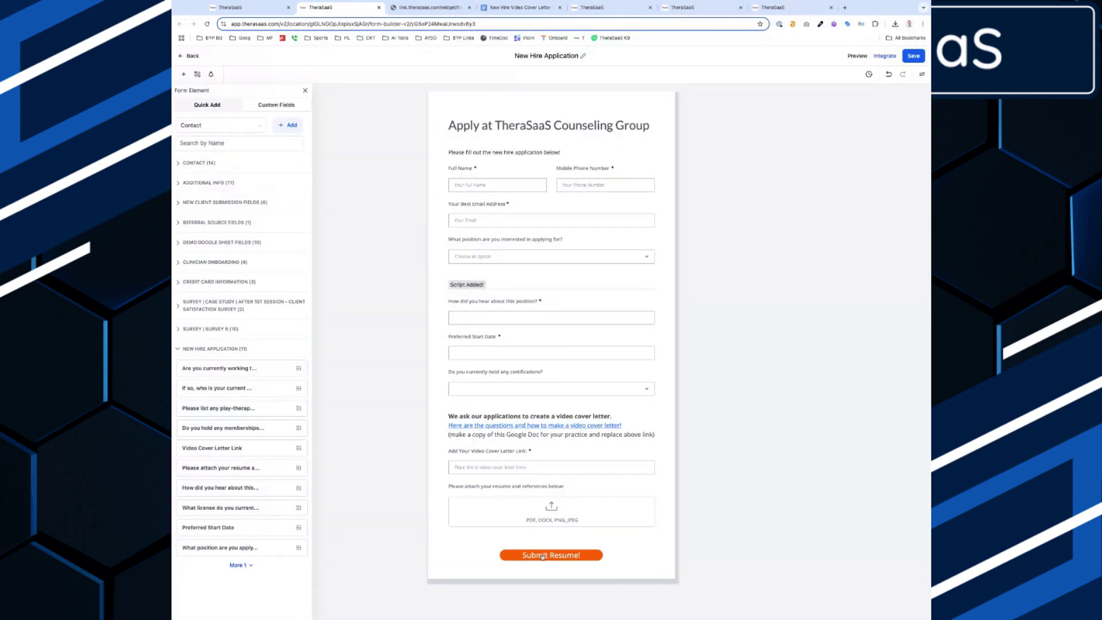
Open the form's notification settings and inspect the subject of the email notification sent for new submissions
{"action": "left_click", "coordinate": [306, 91]}
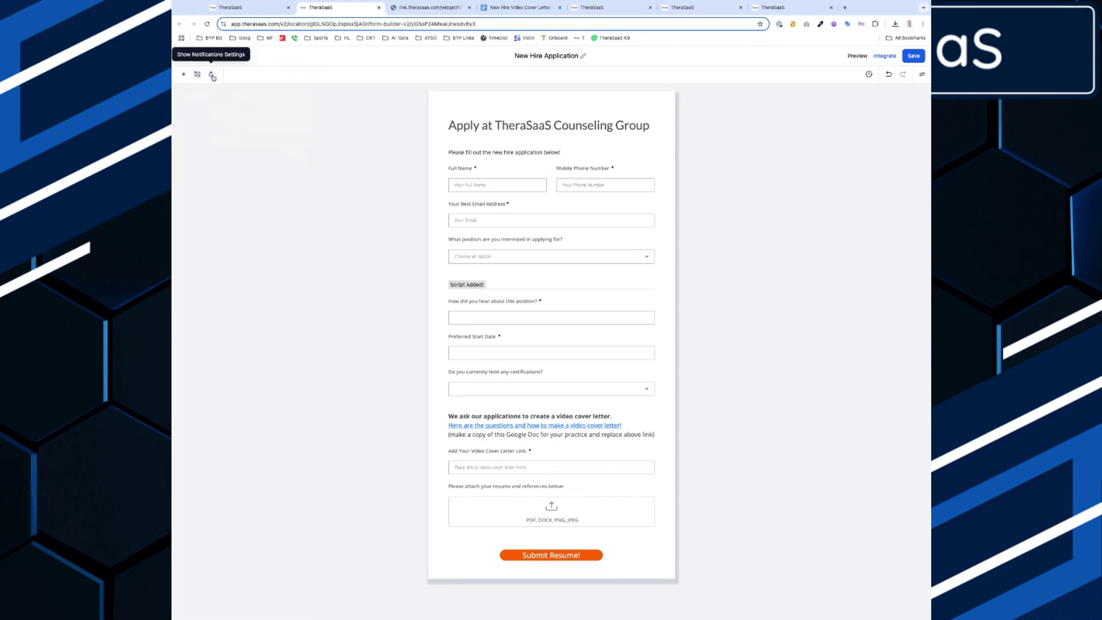
{"action": "left_click", "coordinate": [212, 75]}
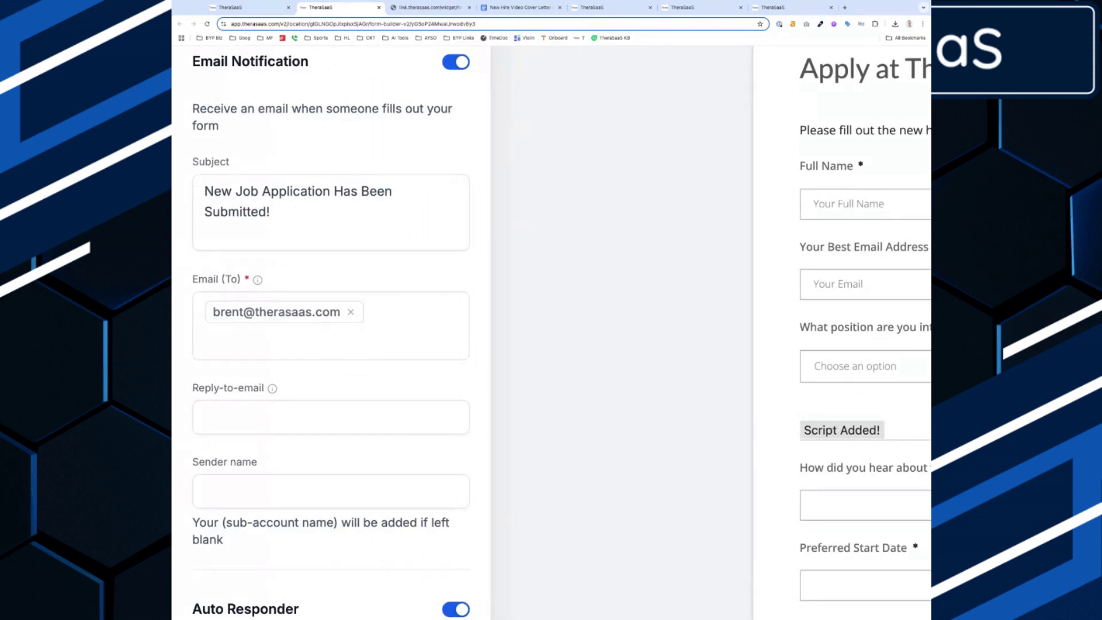
{"action": "left_click", "coordinate": [293, 191]}
{"action": "left_click", "coordinate": [205, 191], "text": "shift"}
{"action": "key", "text": "ctrl+a"}
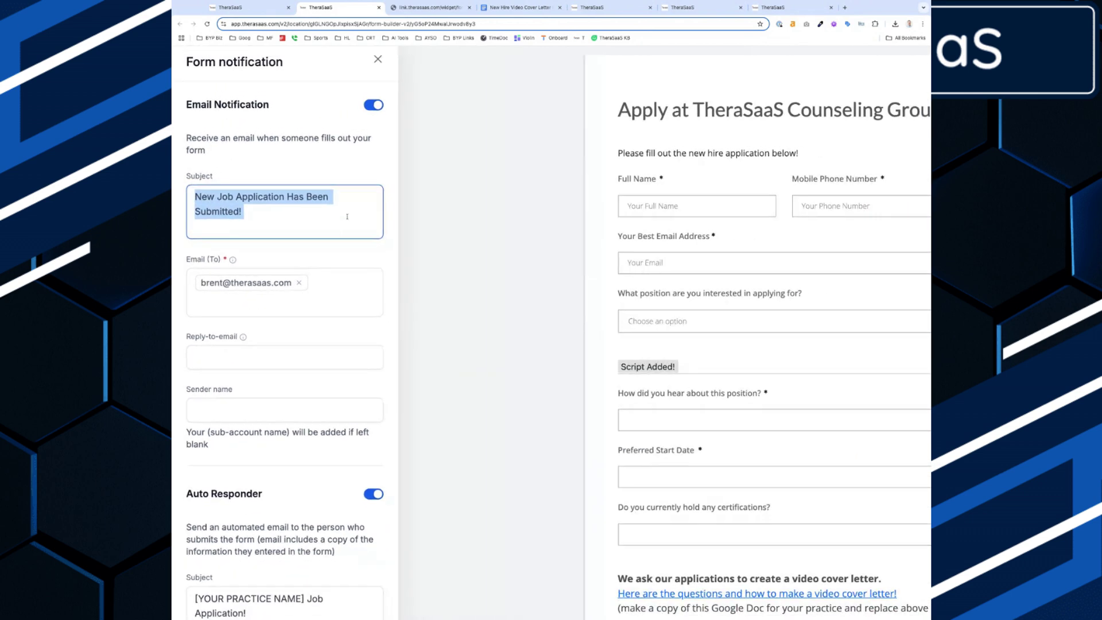
Inspect the subject of the auto responder email sent to applicants
{"action": "scroll", "coordinate": [289, 339], "scroll_direction": "down", "scroll_amount": 5}
{"action": "left_click", "coordinate": [272, 334]}
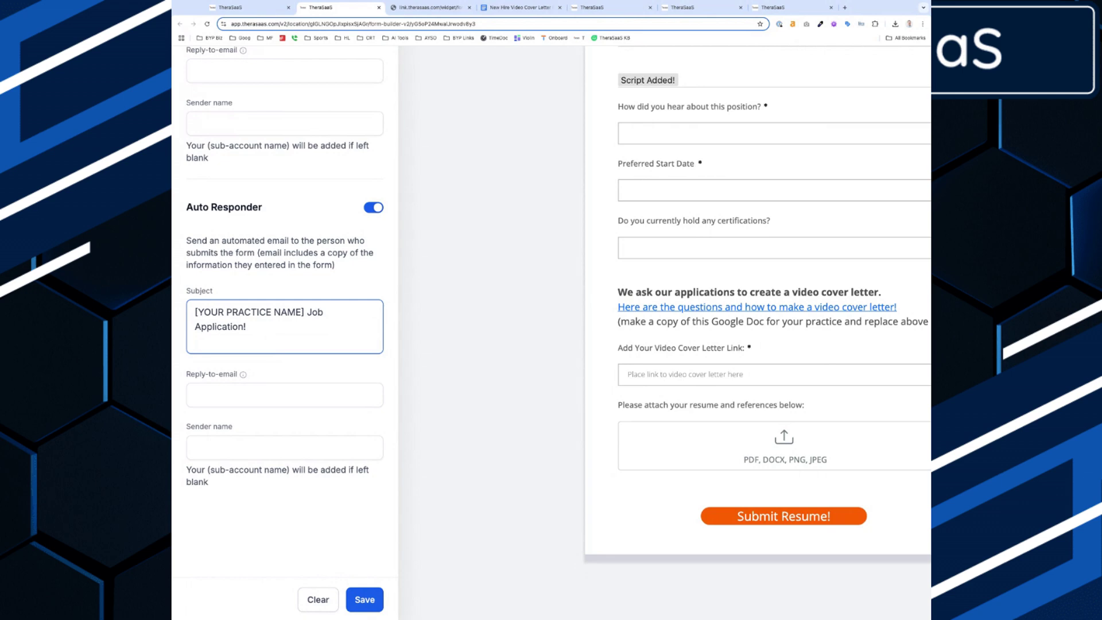
{"action": "key", "text": "shift+Up"}
{"action": "key", "text": "shift+Up"}
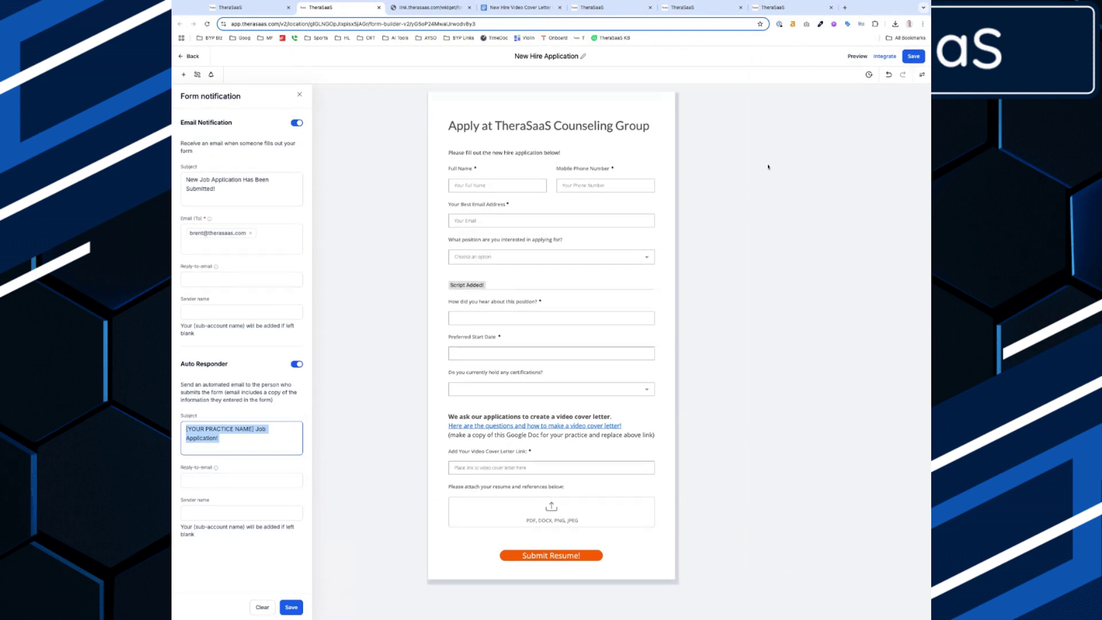
Set the form's on-submit action to Message, keeping the existing thank-you text, and save the form
{"action": "left_click", "coordinate": [921, 75]}
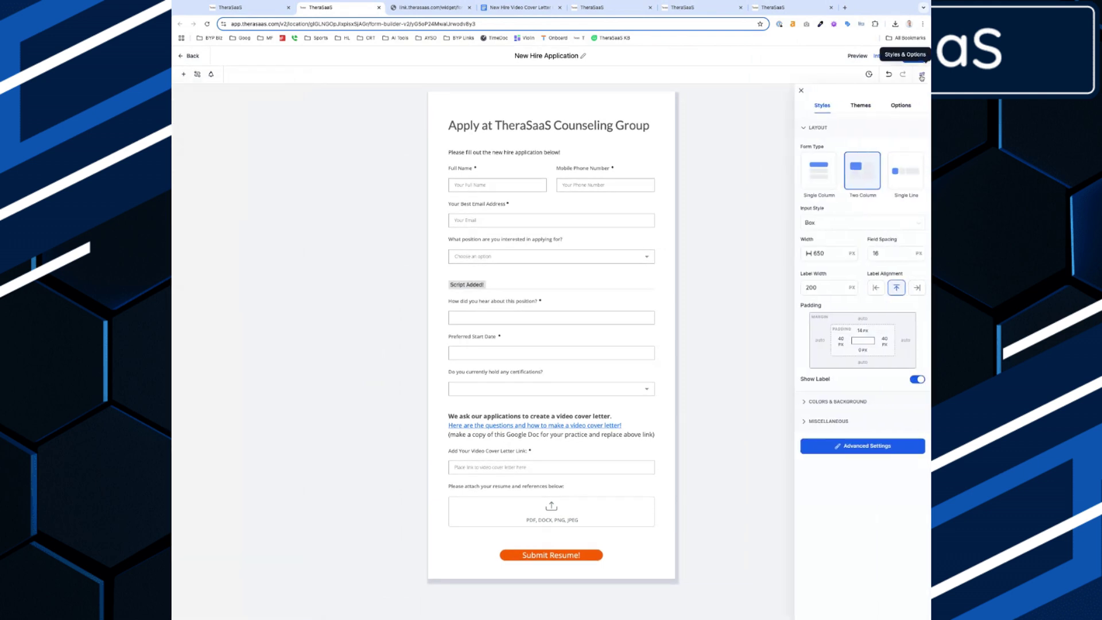
{"action": "left_click", "coordinate": [895, 107]}
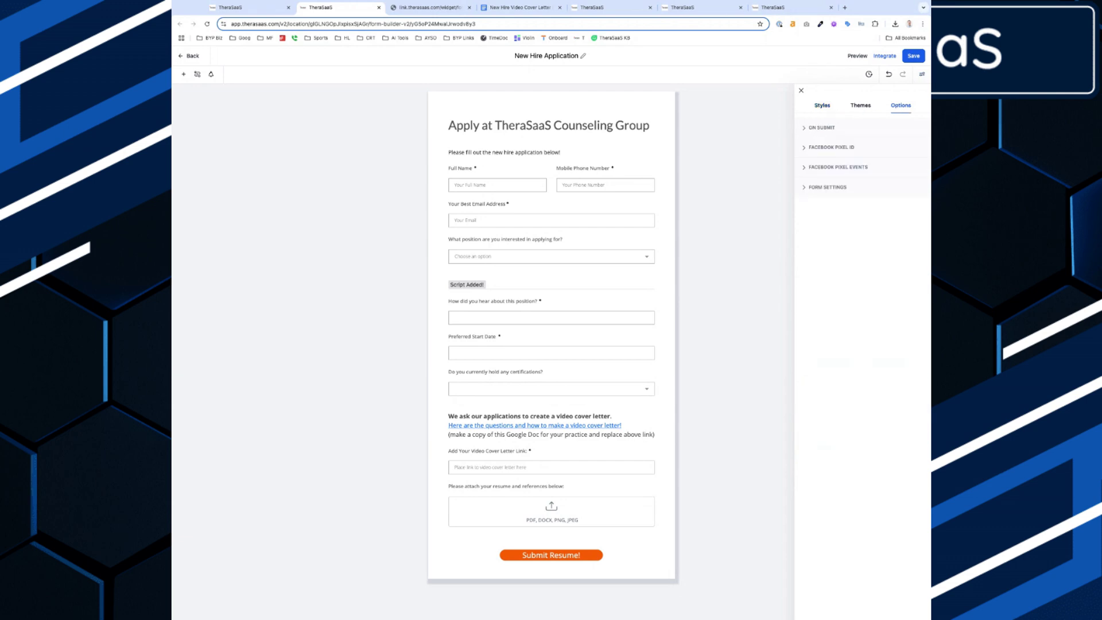
{"action": "left_click", "coordinate": [823, 129]}
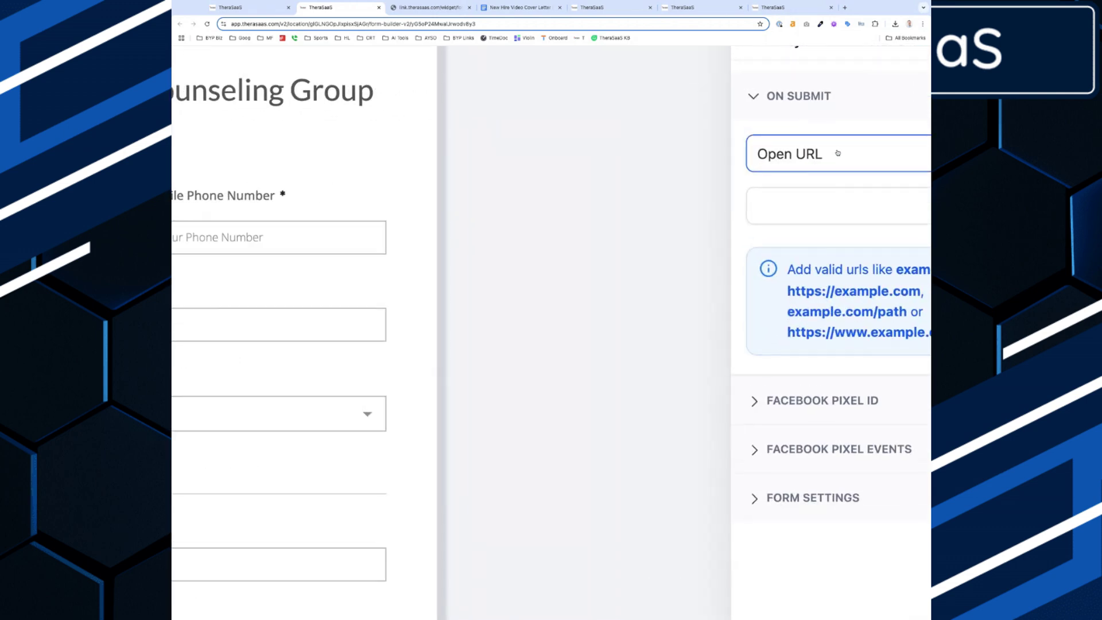
{"action": "scroll", "coordinate": [837, 153], "scroll_direction": "right", "scroll_amount": 5}
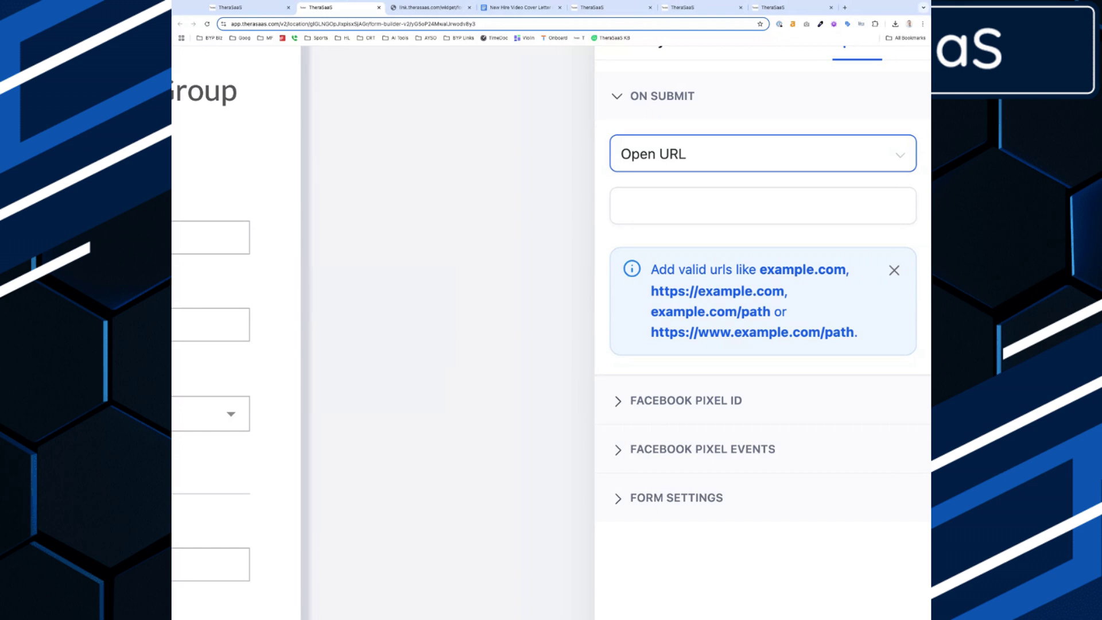
{"action": "left_click", "coordinate": [798, 154]}
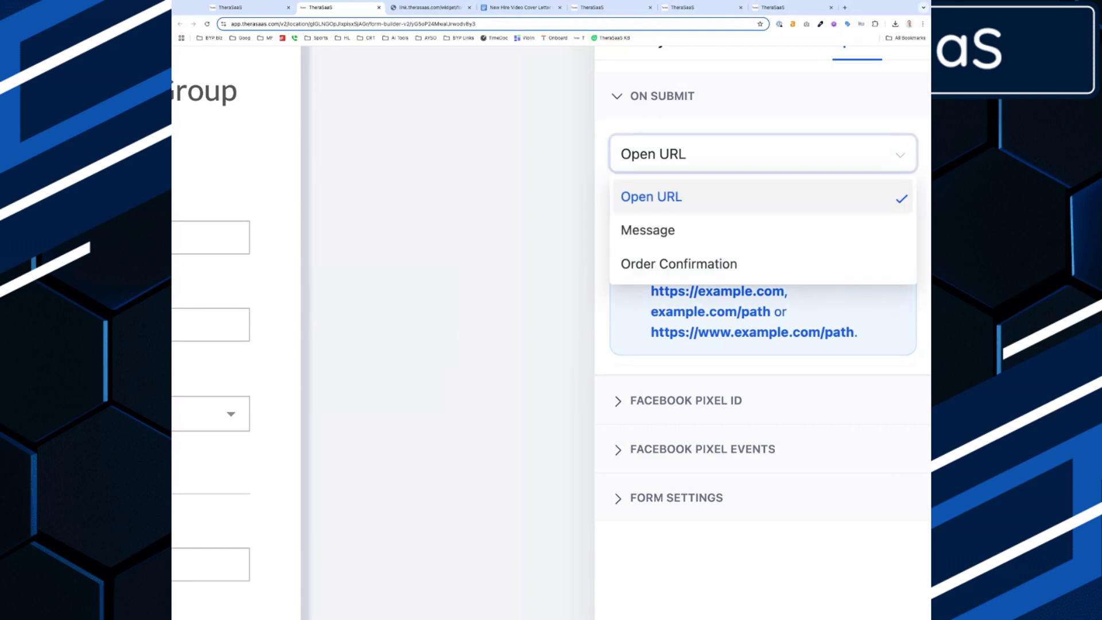
{"action": "left_click", "coordinate": [782, 228]}
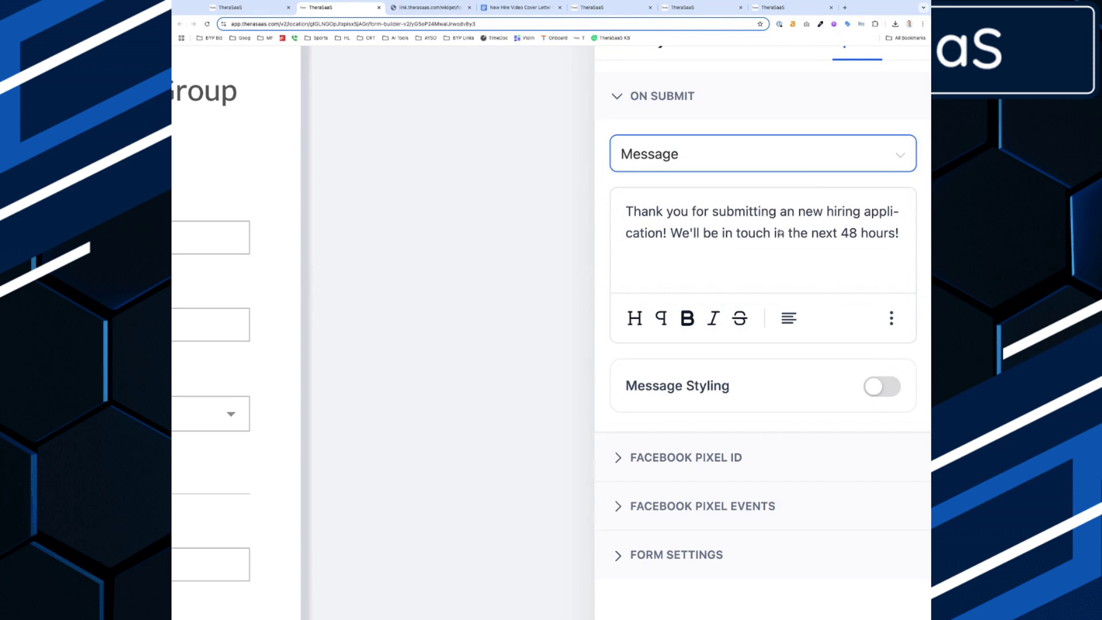
{"action": "scroll", "coordinate": [780, 232], "scroll_direction": "down", "scroll_amount": 5}
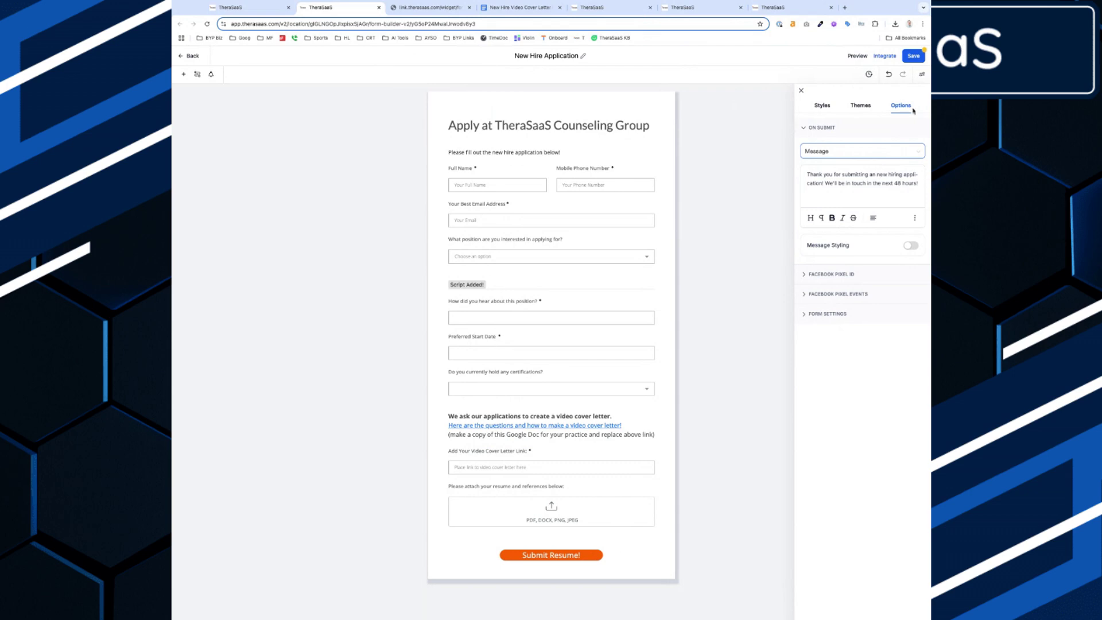
{"action": "left_click", "coordinate": [913, 57]}
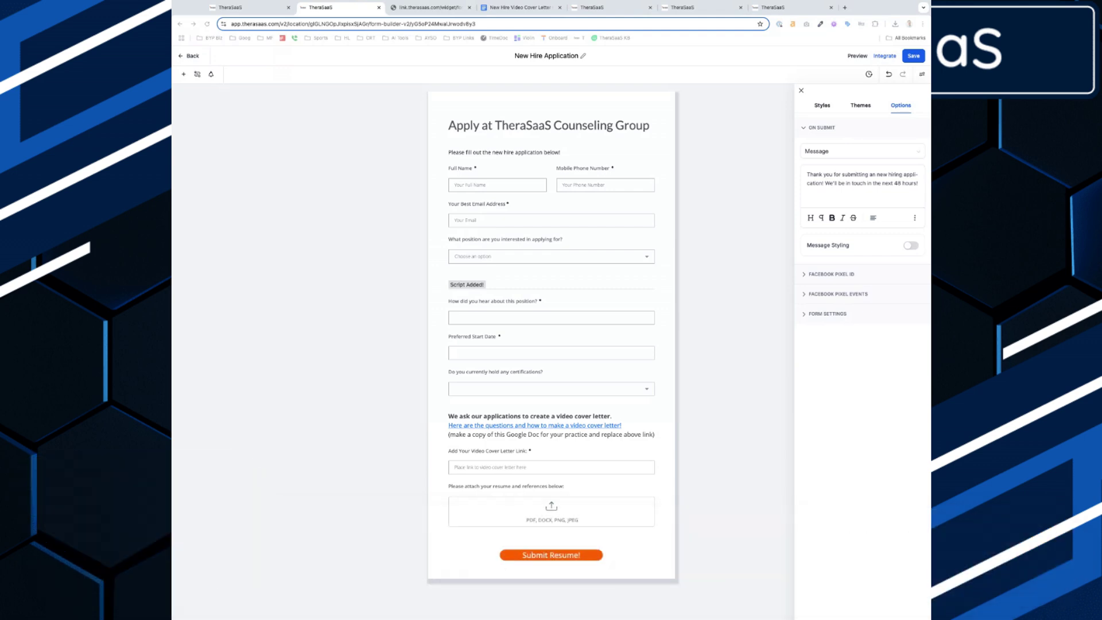
Switch to the Hiring Funnel (New) and review its funnel steps, from Hiring & Job Openings to Thank You
{"action": "left_click", "coordinate": [439, 8]}
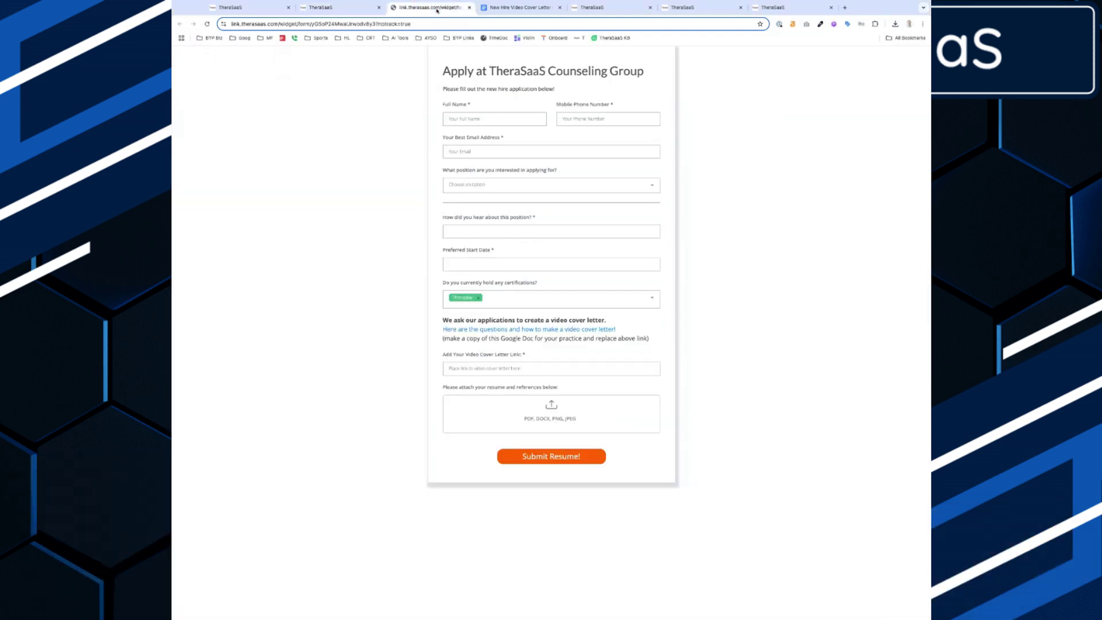
{"action": "left_click", "coordinate": [520, 9]}
{"action": "left_click", "coordinate": [586, 9]}
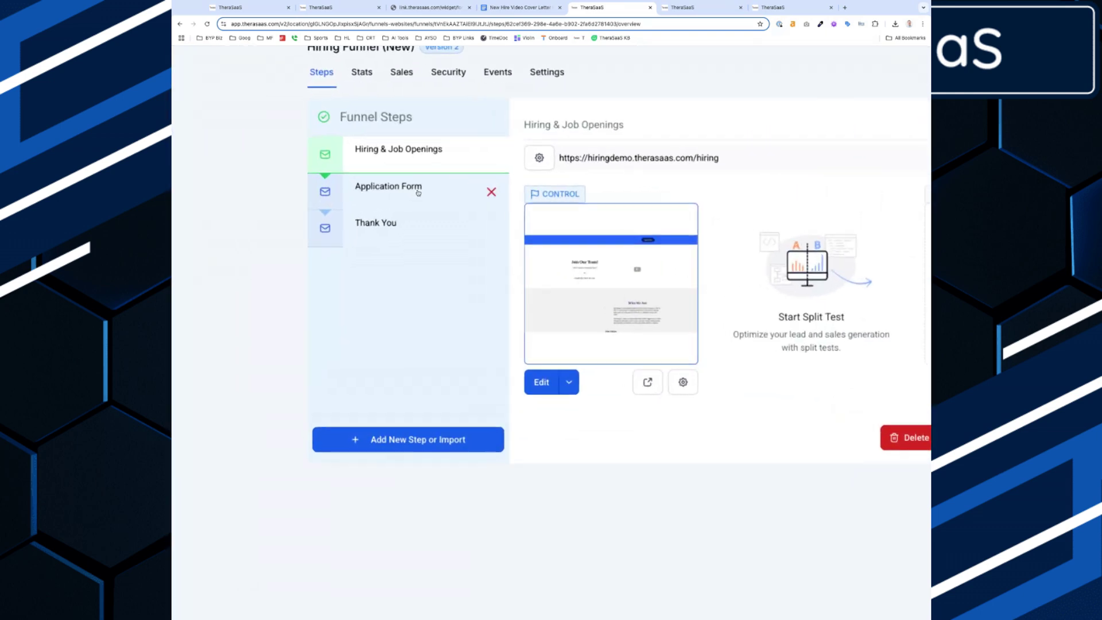
{"action": "scroll", "coordinate": [419, 193], "scroll_direction": "up", "scroll_amount": 2}
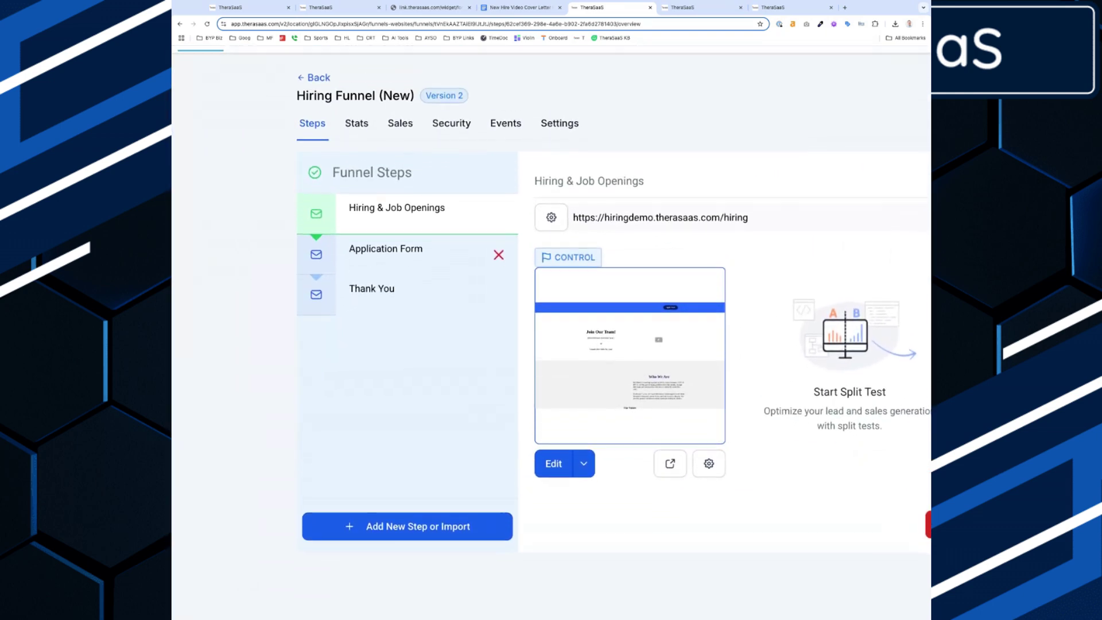
{"action": "mouse_move", "coordinate": [406, 233]}
{"action": "scroll", "coordinate": [406, 233], "scroll_direction": "up", "scroll_amount": 3}
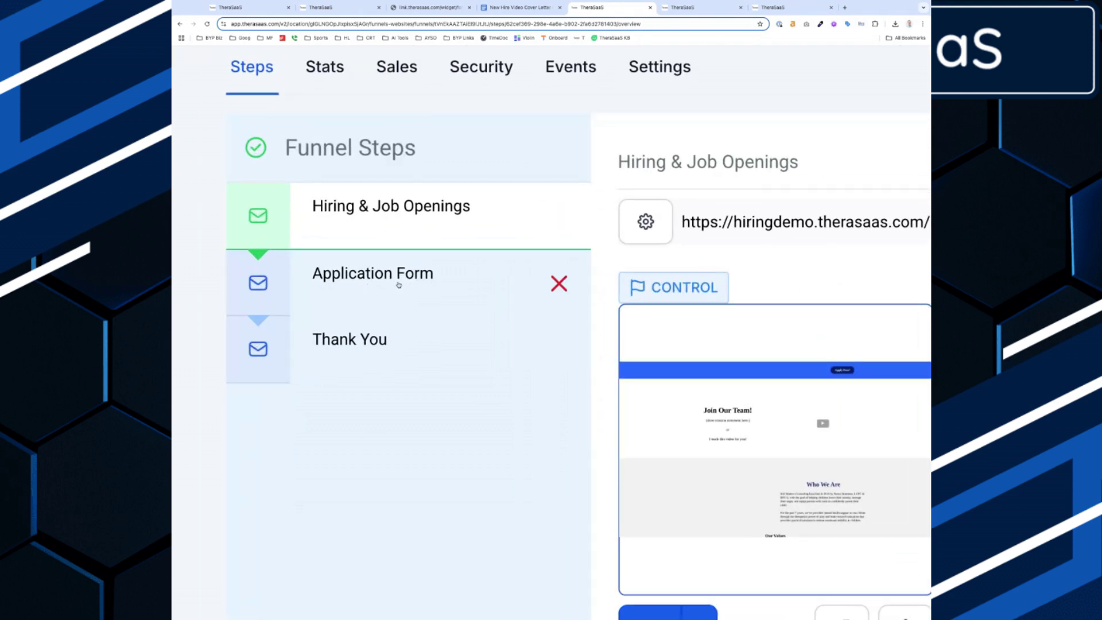
{"action": "mouse_move", "coordinate": [416, 288]}
{"action": "scroll", "coordinate": [360, 355], "scroll_direction": "down", "scroll_amount": 3}
{"action": "scroll", "coordinate": [360, 355], "scroll_direction": "down", "scroll_amount": 3}
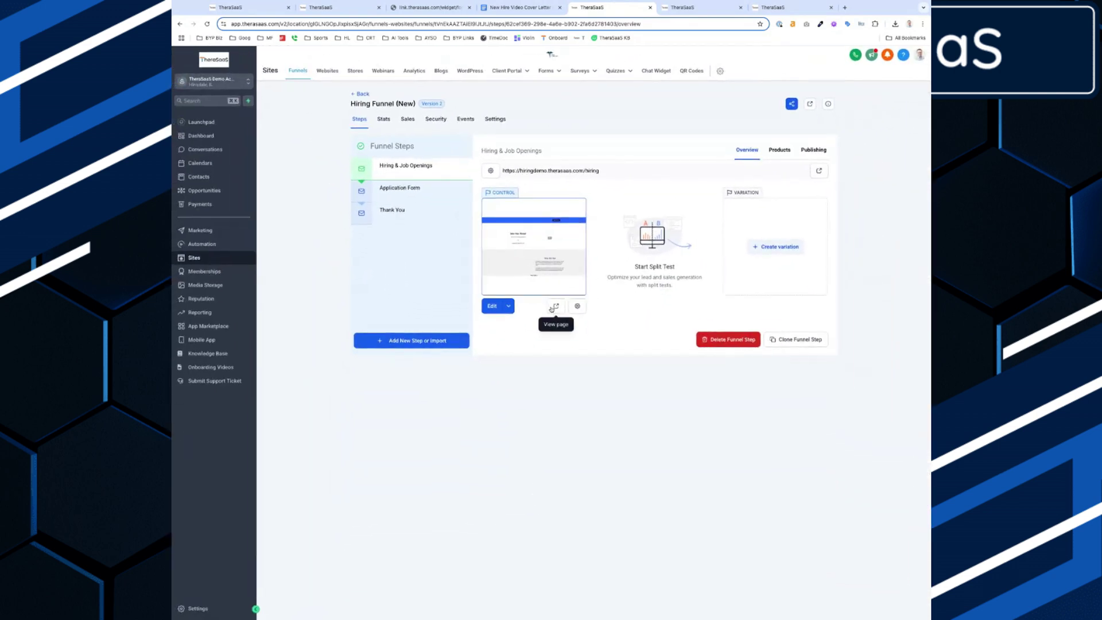
View the live Hiring & Job Openings page and examine its Join Our Team intro, Who We Are section and Our Values list
{"action": "left_click", "coordinate": [552, 308]}
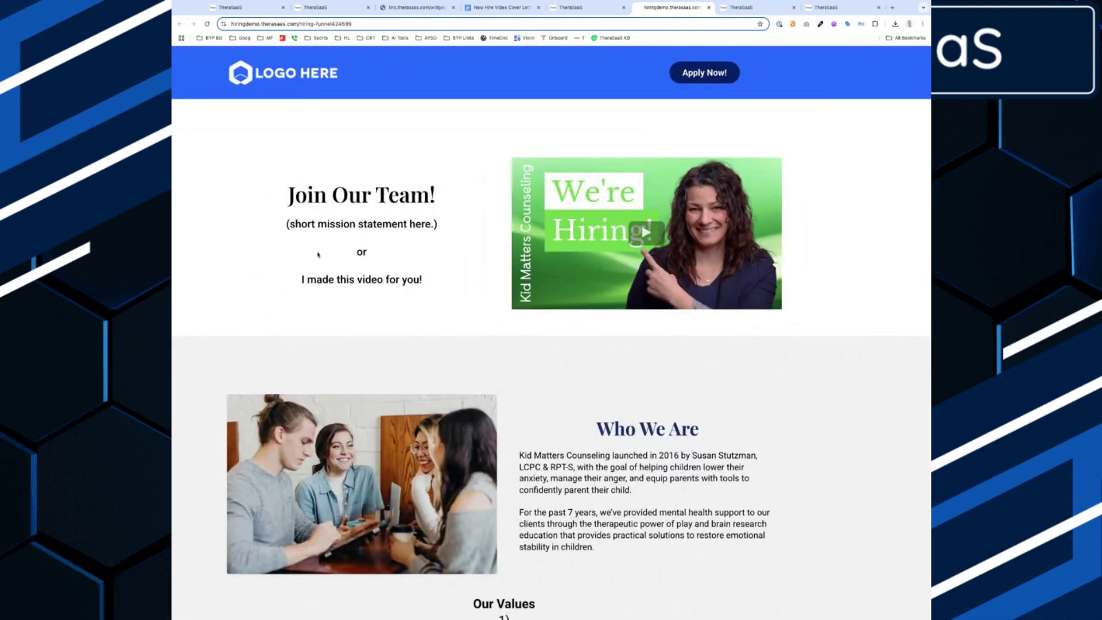
{"action": "triple_click", "coordinate": [345, 279]}
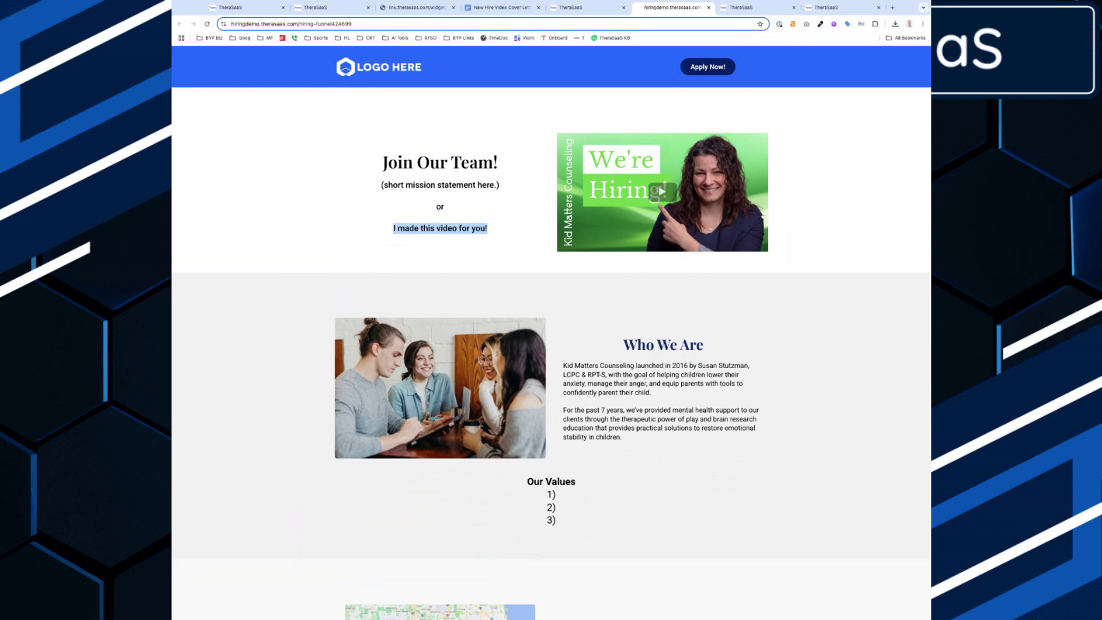
{"action": "scroll", "coordinate": [647, 374], "scroll_direction": "down", "scroll_amount": 1}
{"action": "left_click_drag", "start_coordinate": [704, 287], "coordinate": [624, 289]}
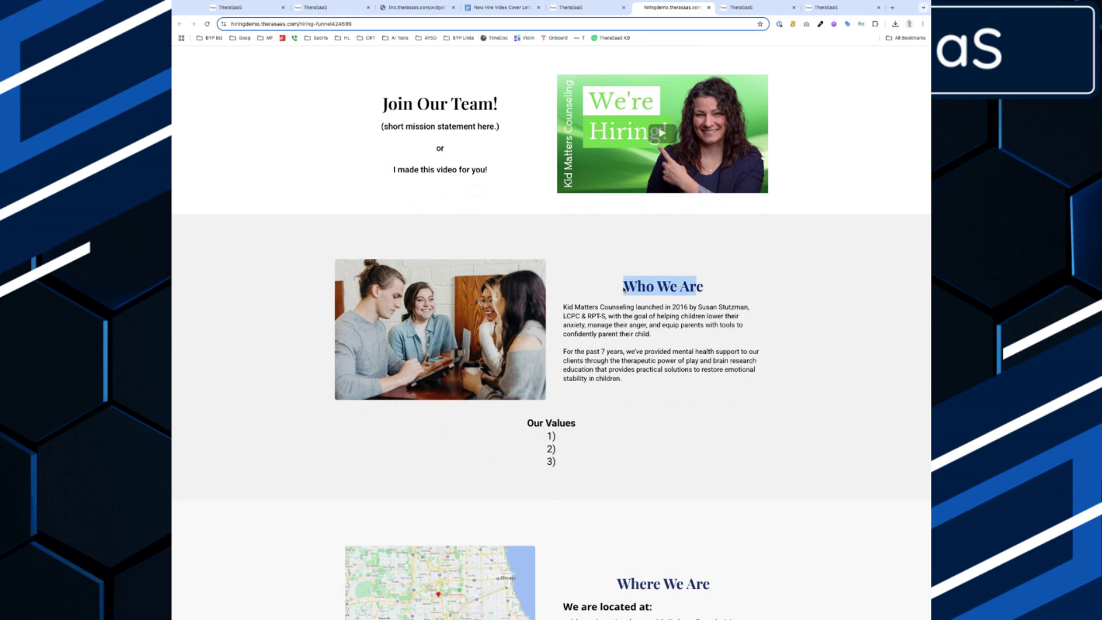
{"action": "triple_click", "coordinate": [527, 423]}
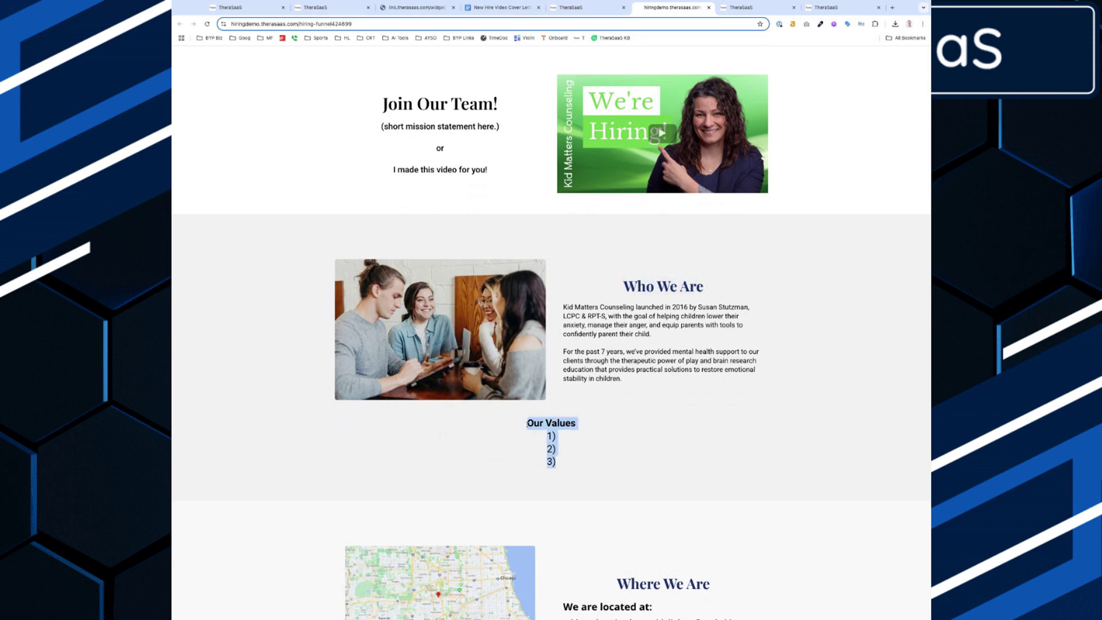
Examine the Where We Are section with its map, location text and office picture placeholders
{"action": "scroll", "coordinate": [651, 313], "scroll_direction": "down", "scroll_amount": 5}
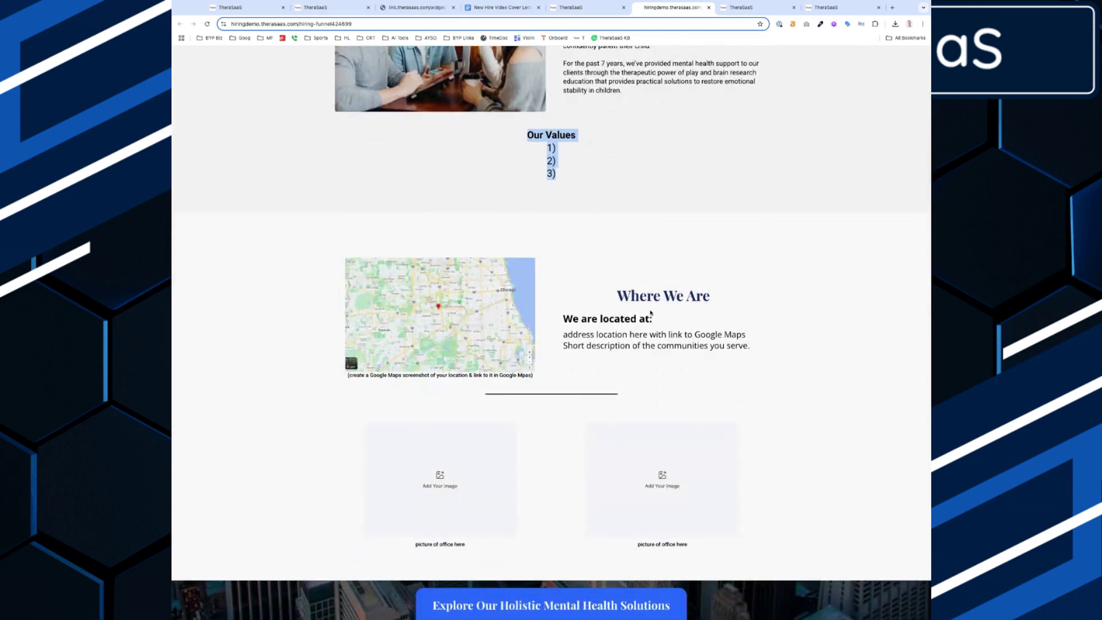
{"action": "scroll", "coordinate": [502, 521], "scroll_direction": "down", "scroll_amount": 1}
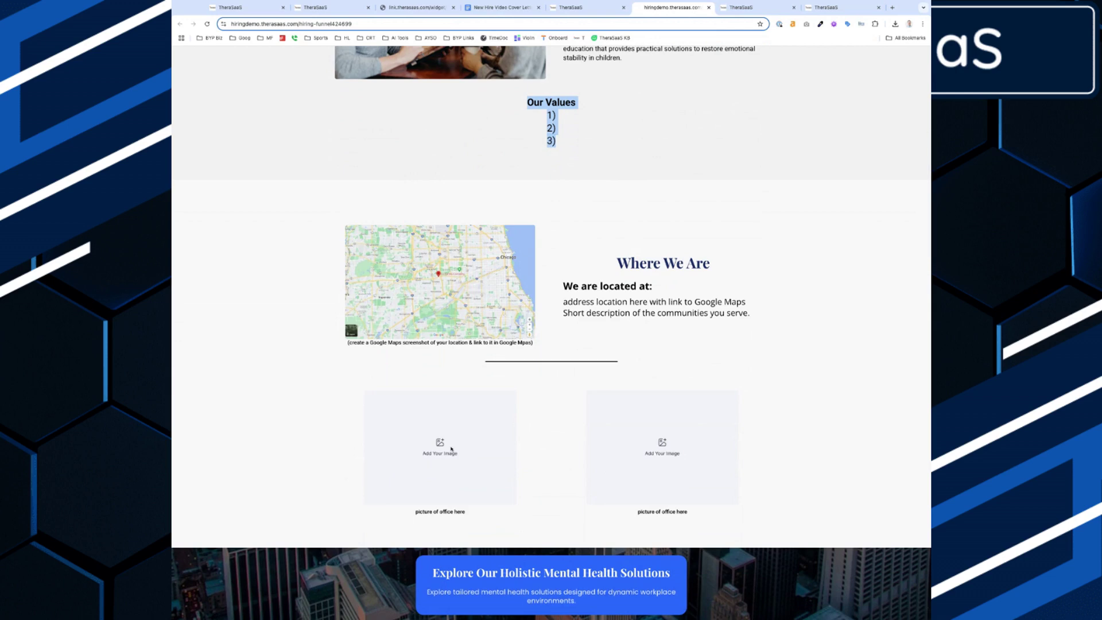
{"action": "scroll", "coordinate": [451, 449], "scroll_direction": "up", "scroll_amount": 4}
{"action": "scroll", "coordinate": [451, 448], "scroll_direction": "down", "scroll_amount": 4}
{"action": "scroll", "coordinate": [551, 330], "scroll_direction": "down", "scroll_amount": 4}
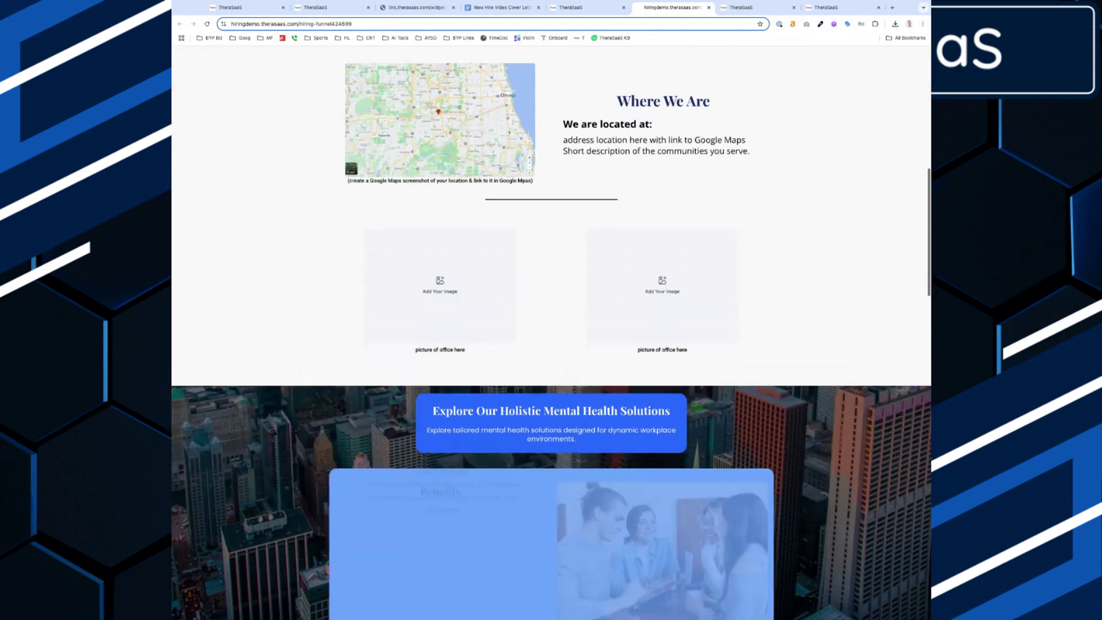
Review the Benefits, Professional Development, Furnished Offices & Remote Work and Support Staff sections of the hiring page
{"action": "scroll", "coordinate": [551, 331], "scroll_direction": "down", "scroll_amount": 3}
{"action": "scroll", "coordinate": [551, 331], "scroll_direction": "down", "scroll_amount": 1}
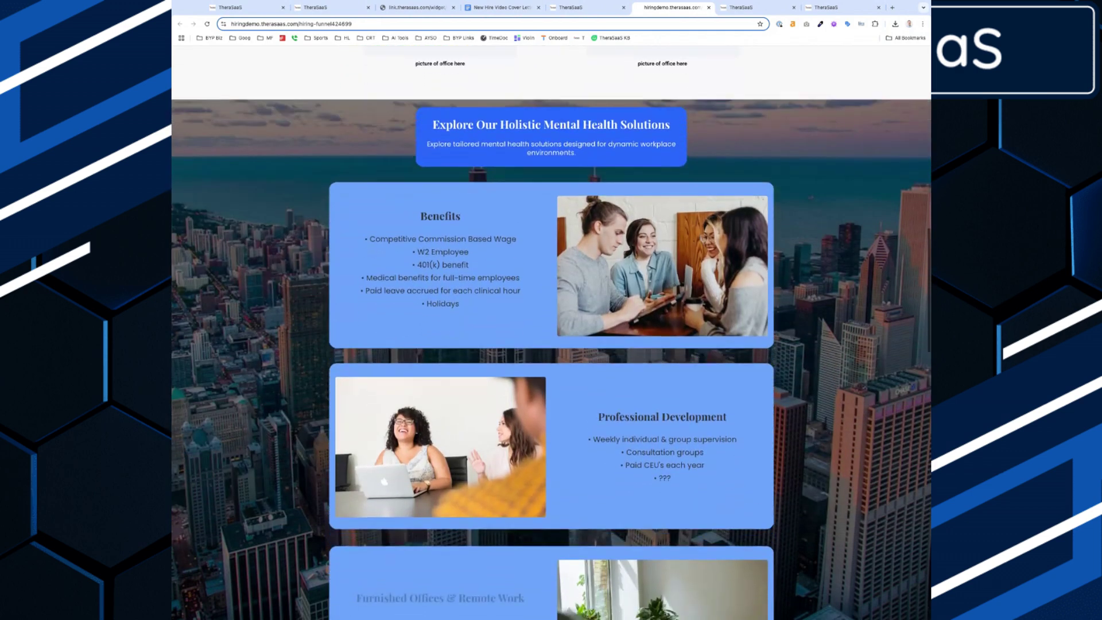
{"action": "double_click", "coordinate": [421, 191]}
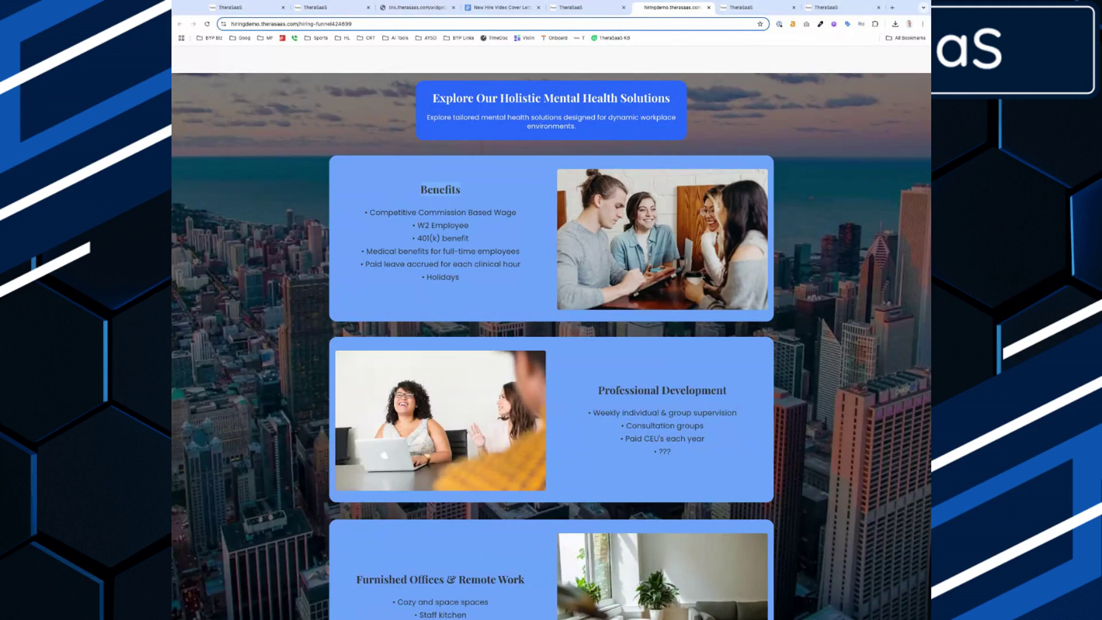
{"action": "scroll", "coordinate": [601, 363], "scroll_direction": "down", "scroll_amount": 1}
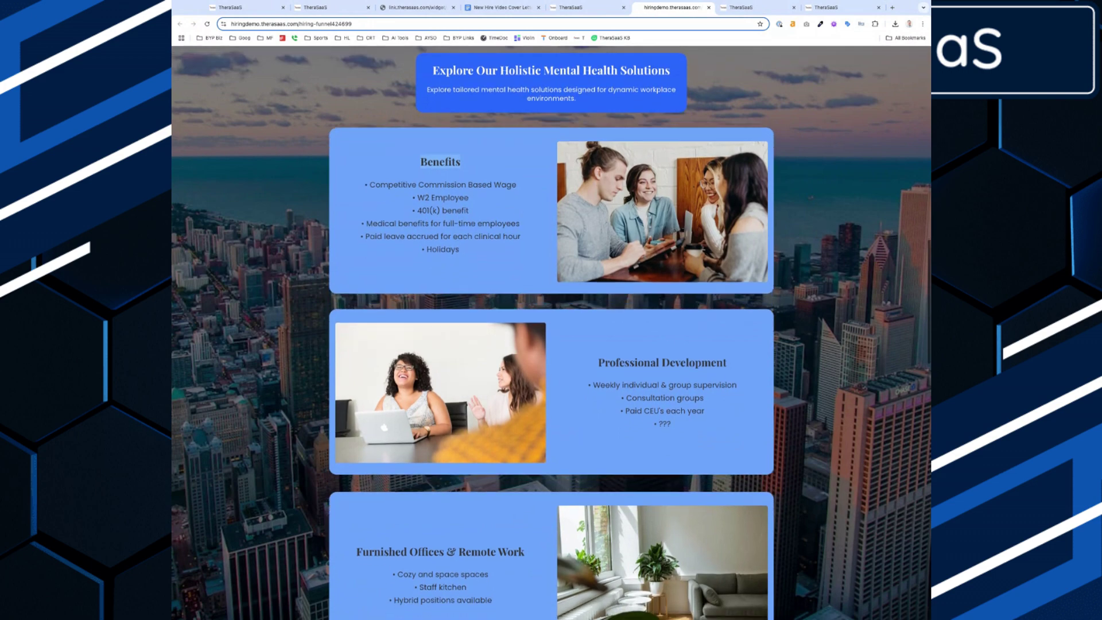
{"action": "left_click", "coordinate": [600, 363]}
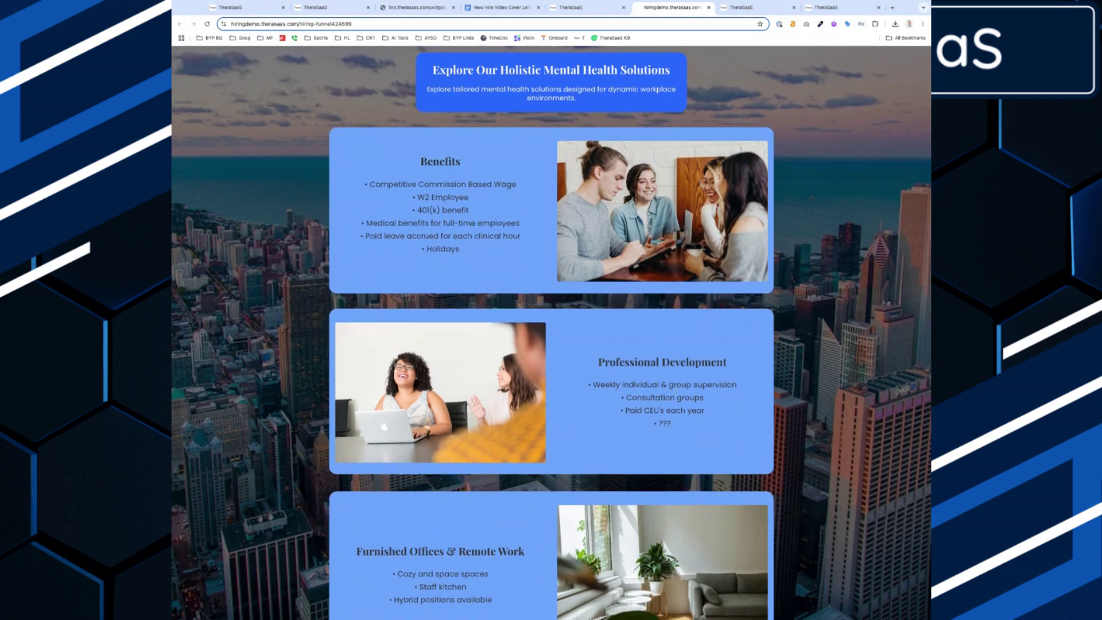
{"action": "scroll", "coordinate": [600, 362], "scroll_direction": "down", "scroll_amount": 3}
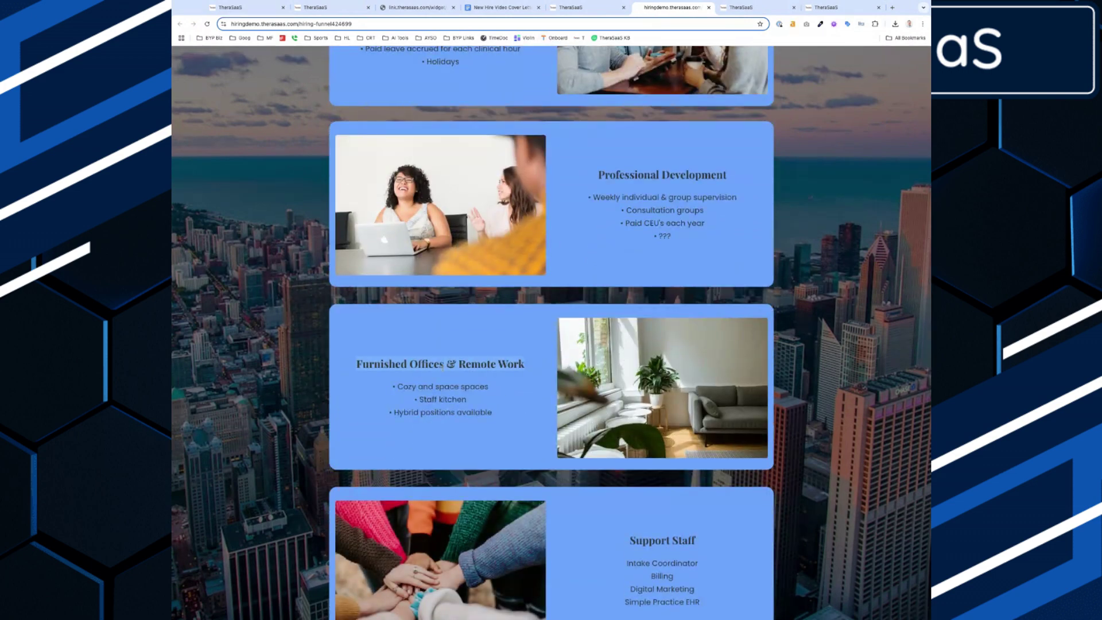
{"action": "scroll", "coordinate": [450, 411], "scroll_direction": "down", "scroll_amount": 4}
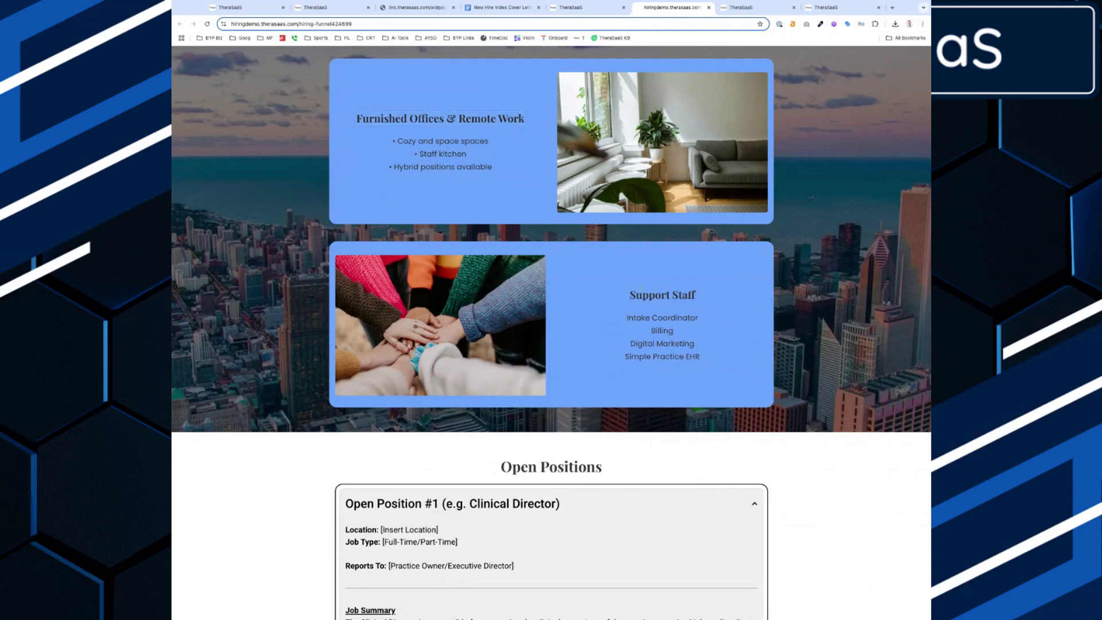
Collapse Open Position #1 and expand the #2 and #3 entries to look through the job listings
{"action": "scroll", "coordinate": [551, 333], "scroll_direction": "down", "scroll_amount": 7}
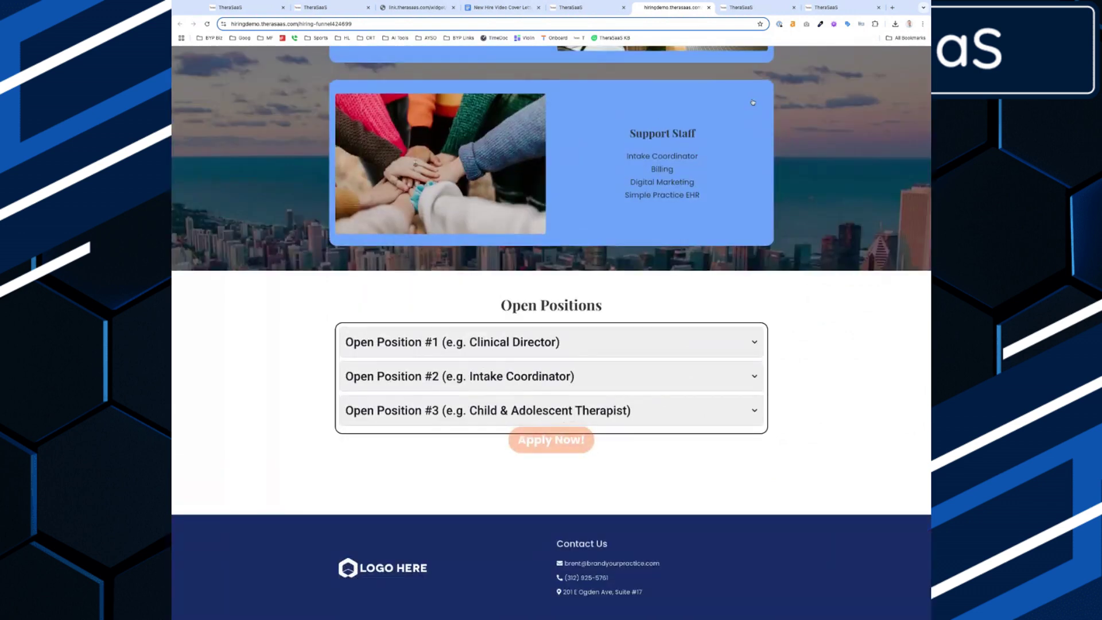
{"action": "left_click", "coordinate": [753, 103]}
{"action": "left_click", "coordinate": [754, 377]}
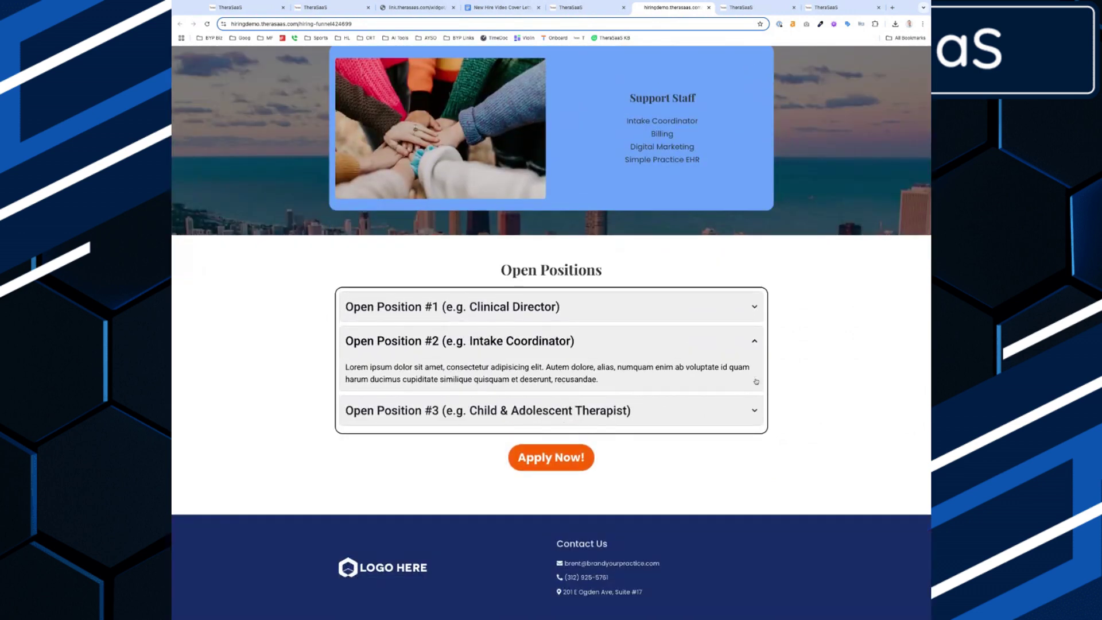
{"action": "left_click", "coordinate": [756, 409]}
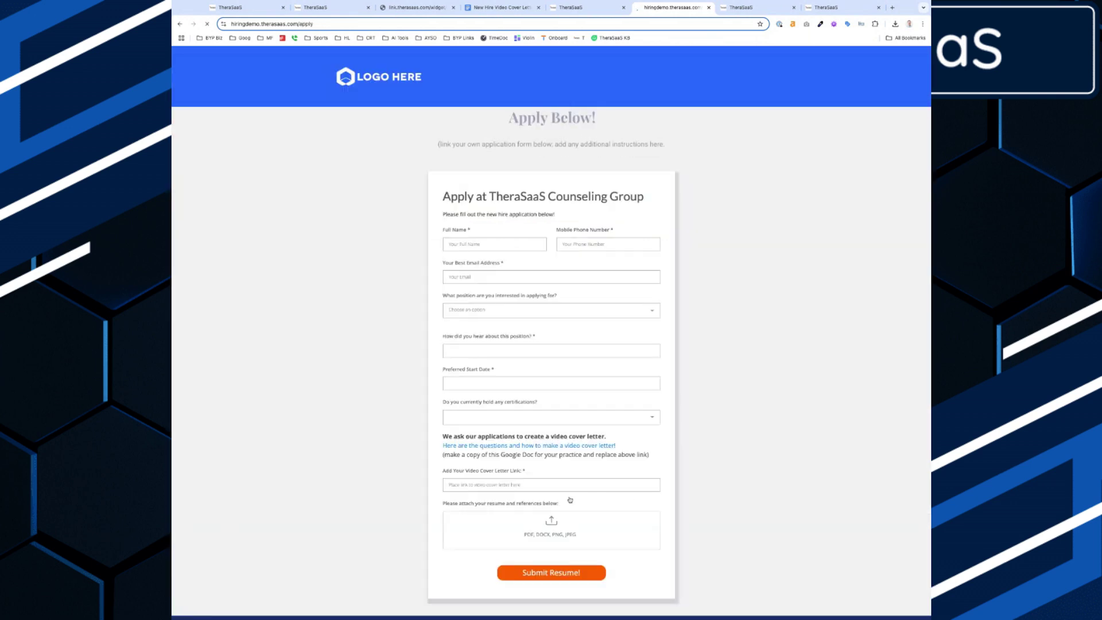
Examine the embedded application form on the Apply page, including the choices for the position being applied for
{"action": "scroll", "coordinate": [523, 333], "scroll_direction": "down", "scroll_amount": 1}
{"action": "scroll", "coordinate": [524, 333], "scroll_direction": "down", "scroll_amount": 1}
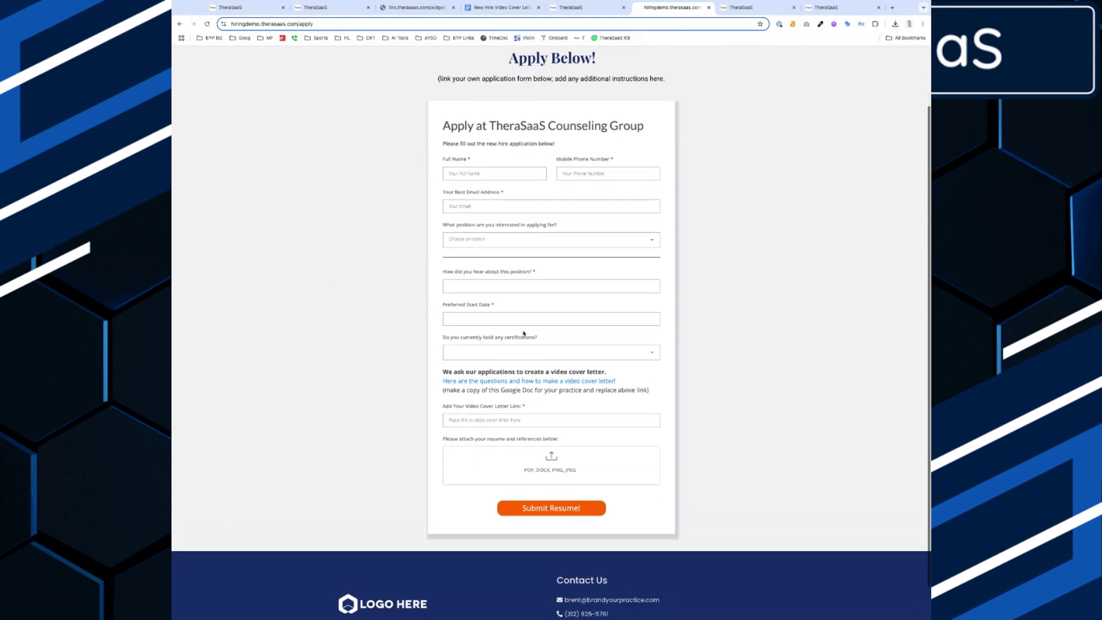
{"action": "scroll", "coordinate": [524, 207], "scroll_direction": "up", "scroll_amount": 1}
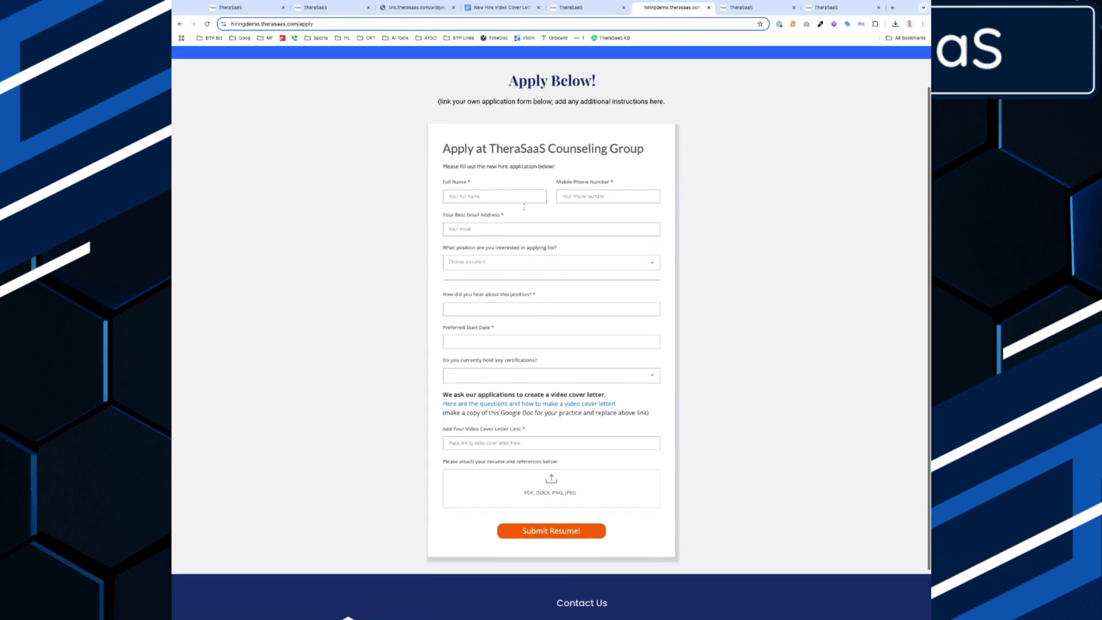
{"action": "scroll", "coordinate": [524, 206], "scroll_direction": "down", "scroll_amount": 1}
{"action": "left_click", "coordinate": [528, 239]}
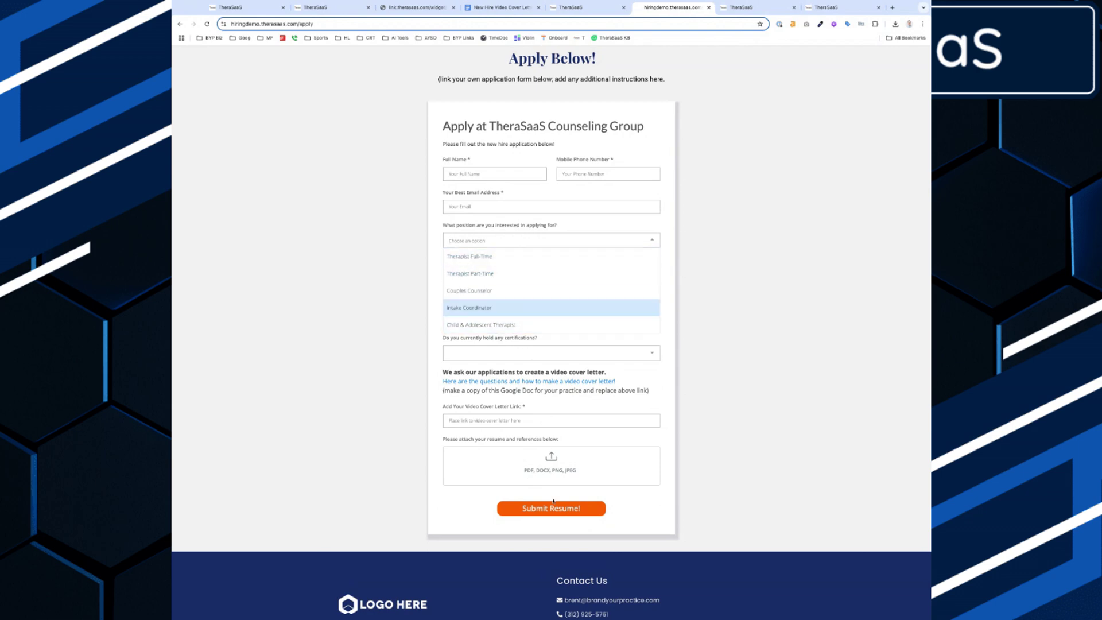
View the live page of the Thank You funnel step and read its three points on what applicants can expect
{"action": "left_click", "coordinate": [570, 7]}
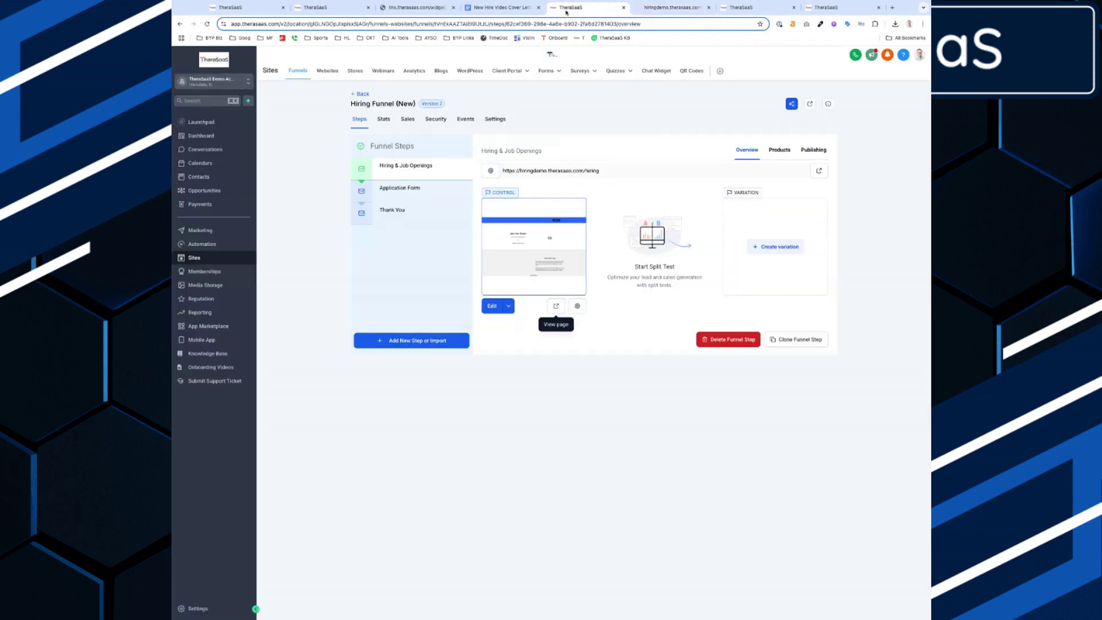
{"action": "left_click", "coordinate": [450, 213]}
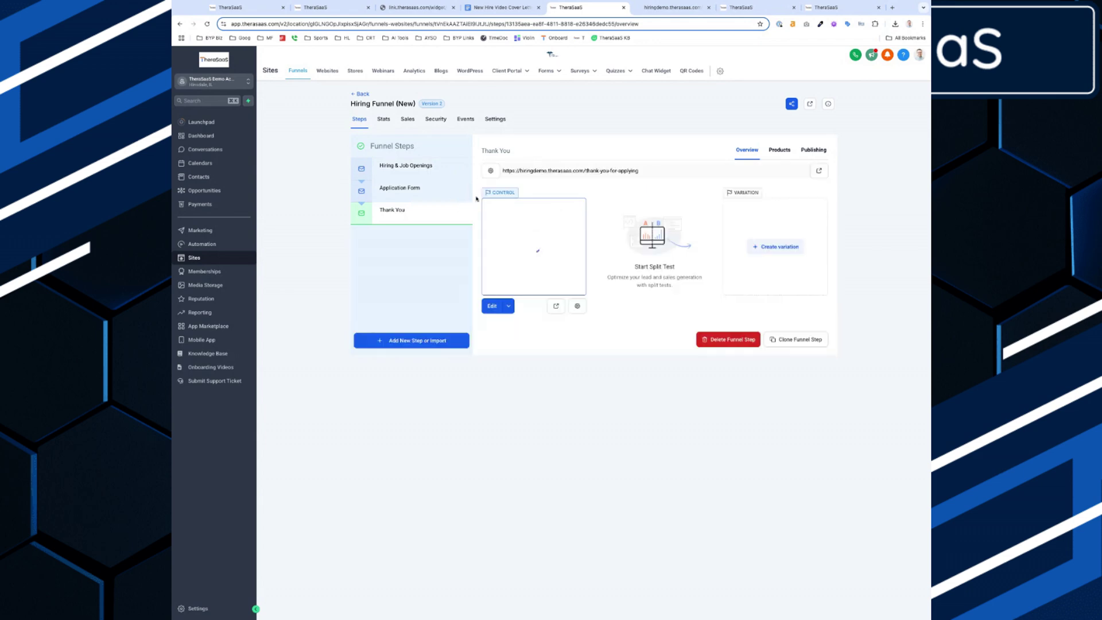
{"action": "left_click", "coordinate": [556, 308]}
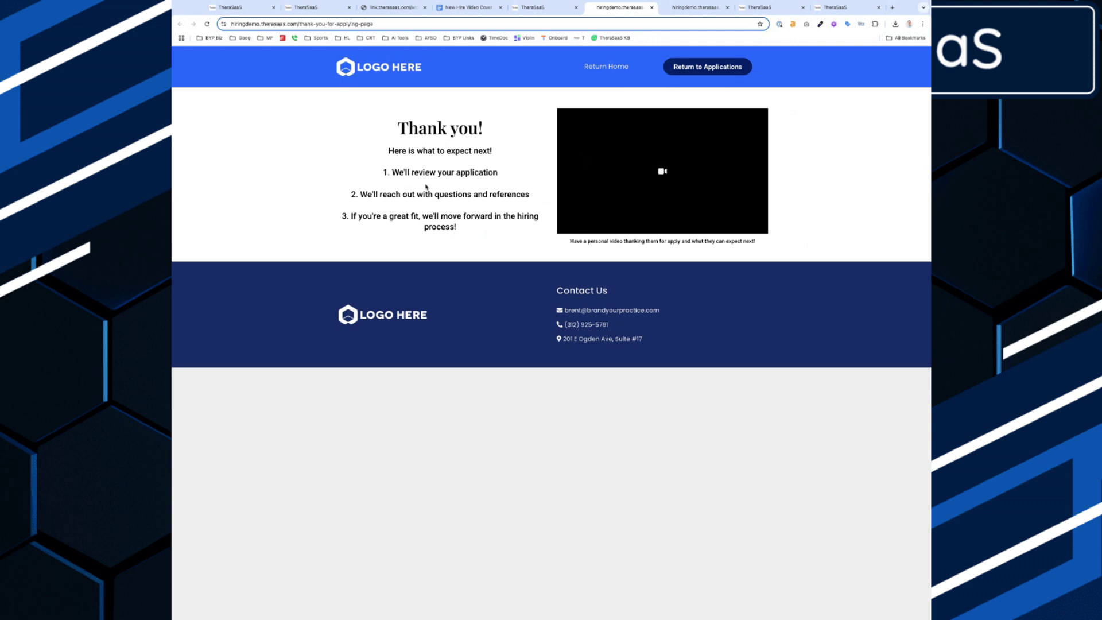
{"action": "left_click_drag", "start_coordinate": [386, 174], "coordinate": [489, 174]}
{"action": "left_click_drag", "start_coordinate": [375, 196], "coordinate": [511, 196]}
{"action": "left_click", "coordinate": [401, 249]}
{"action": "left_click_drag", "start_coordinate": [366, 219], "coordinate": [484, 228]}
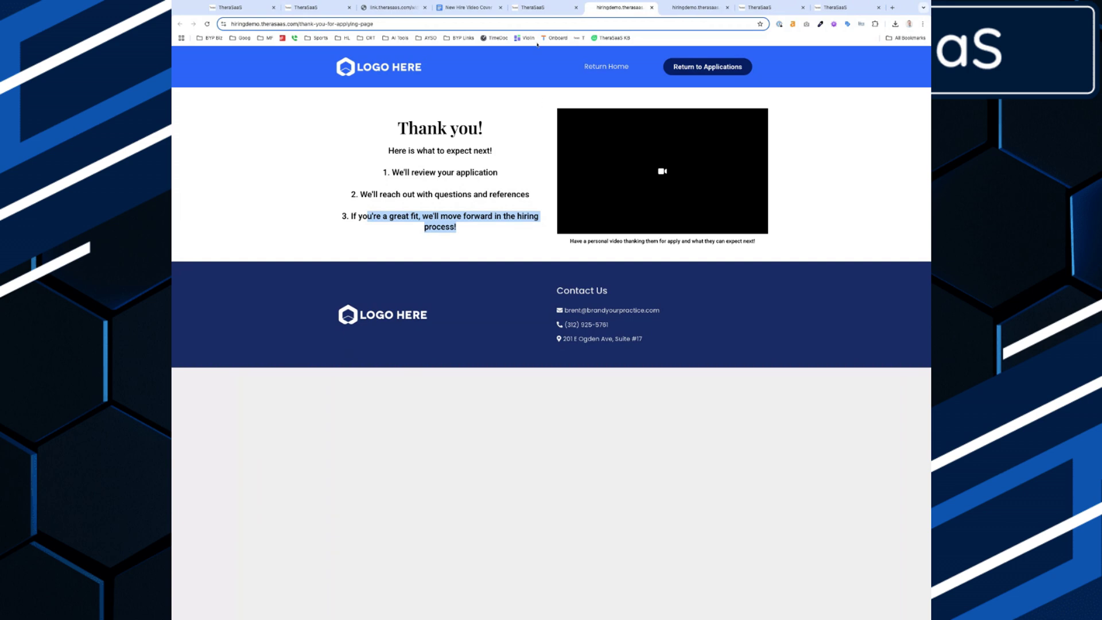
Return to the funnel overview and switch to the Webinar TheraSaaS sub-account
{"action": "left_click", "coordinate": [534, 8]}
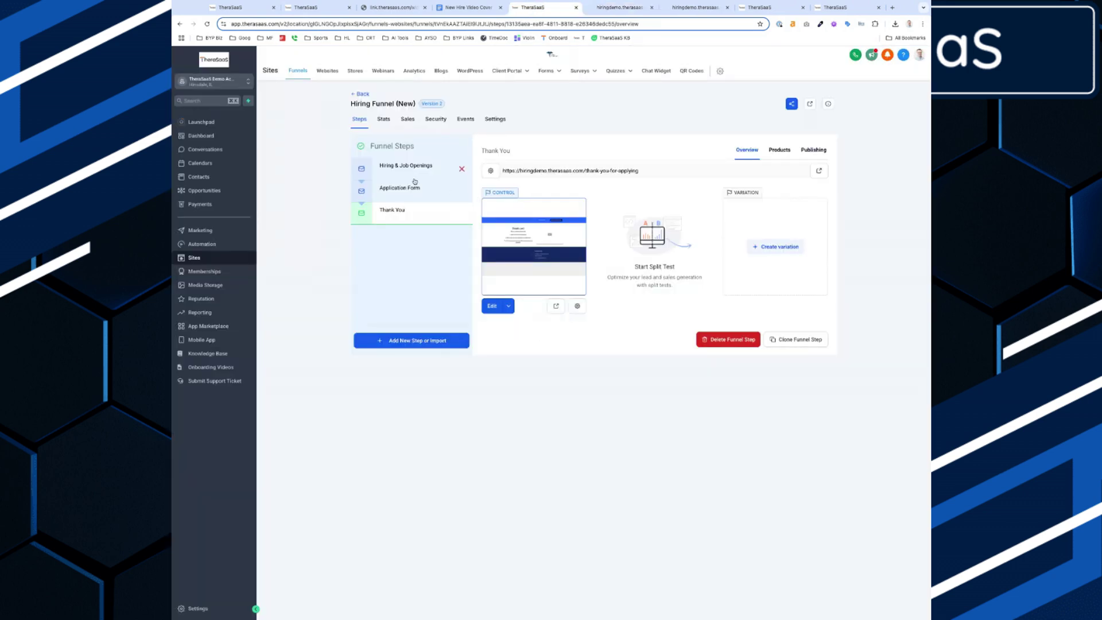
{"action": "left_click", "coordinate": [213, 81]}
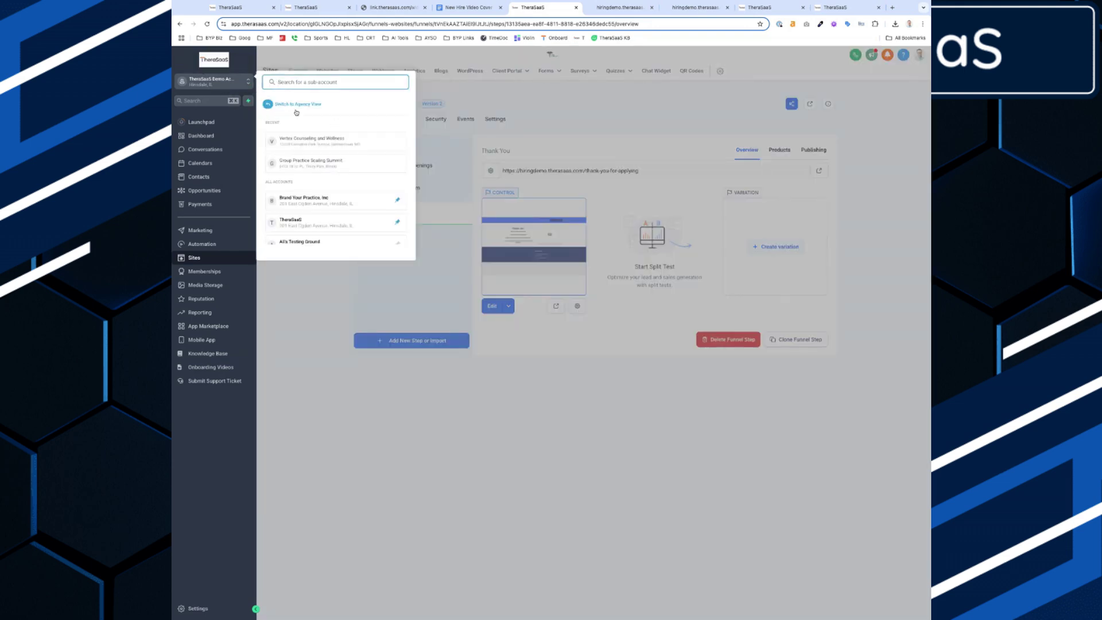
{"action": "type", "text": "webin"}
{"action": "left_click", "coordinate": [303, 142]}
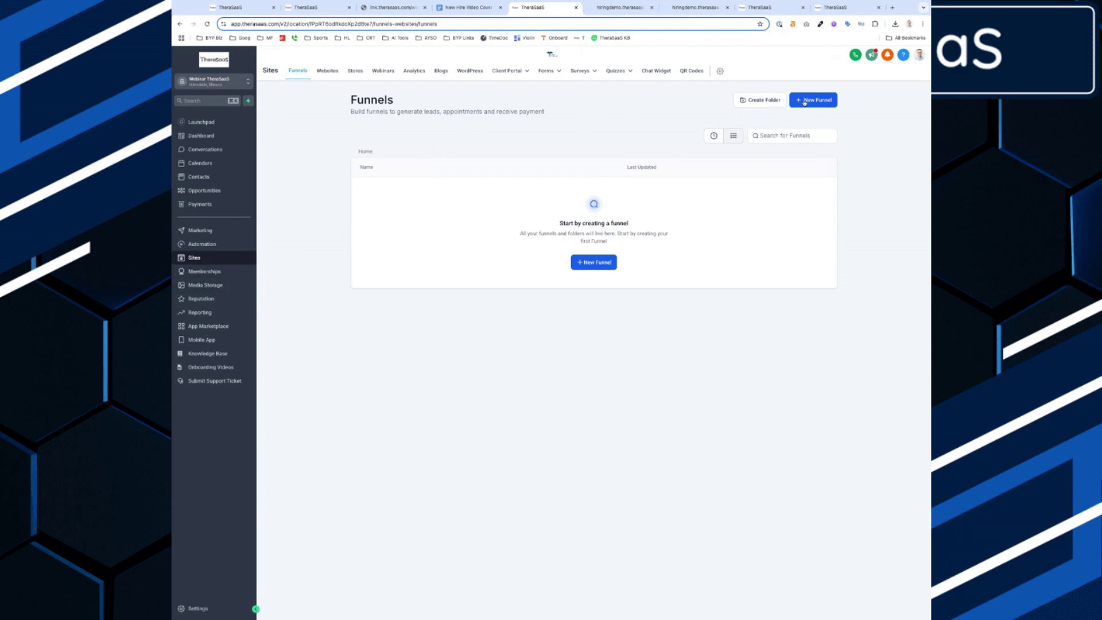
Create a new funnel from the Hiring Funnel for Therapists & Private Practices template, searching the template library for "hiring"
{"action": "left_click", "coordinate": [807, 101]}
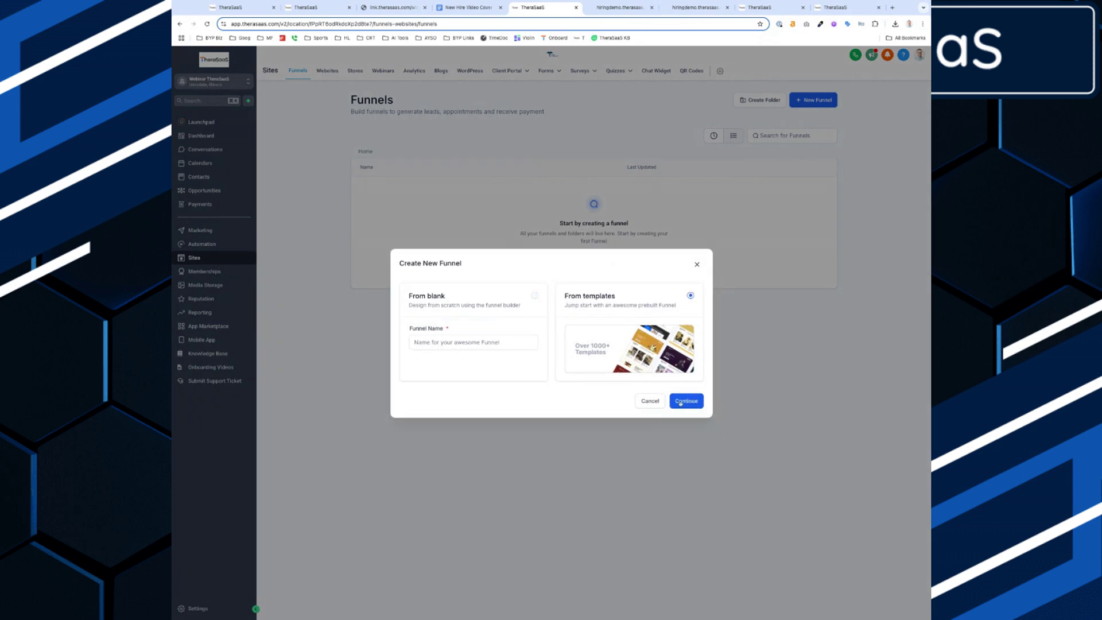
{"action": "left_click", "coordinate": [680, 402]}
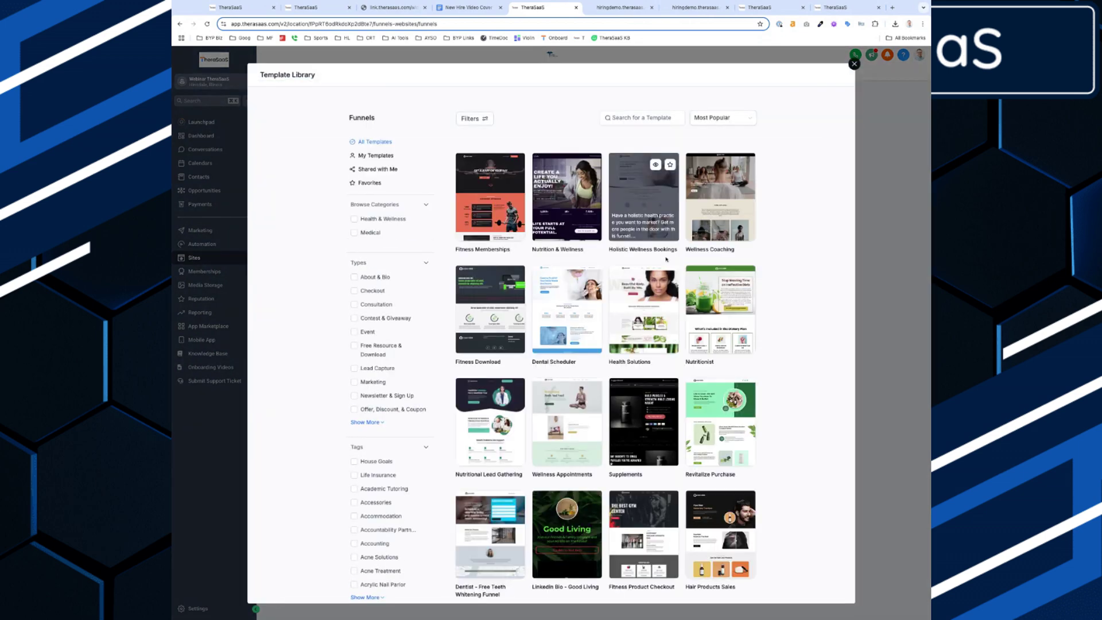
{"action": "left_click", "coordinate": [632, 115]}
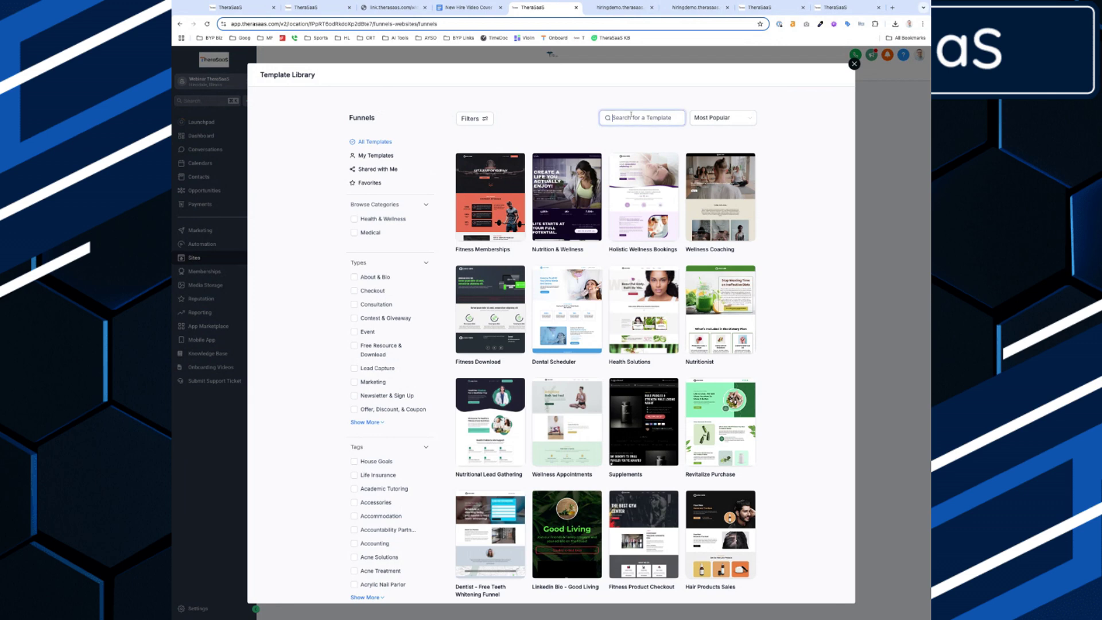
{"action": "type", "text": "hiring"}
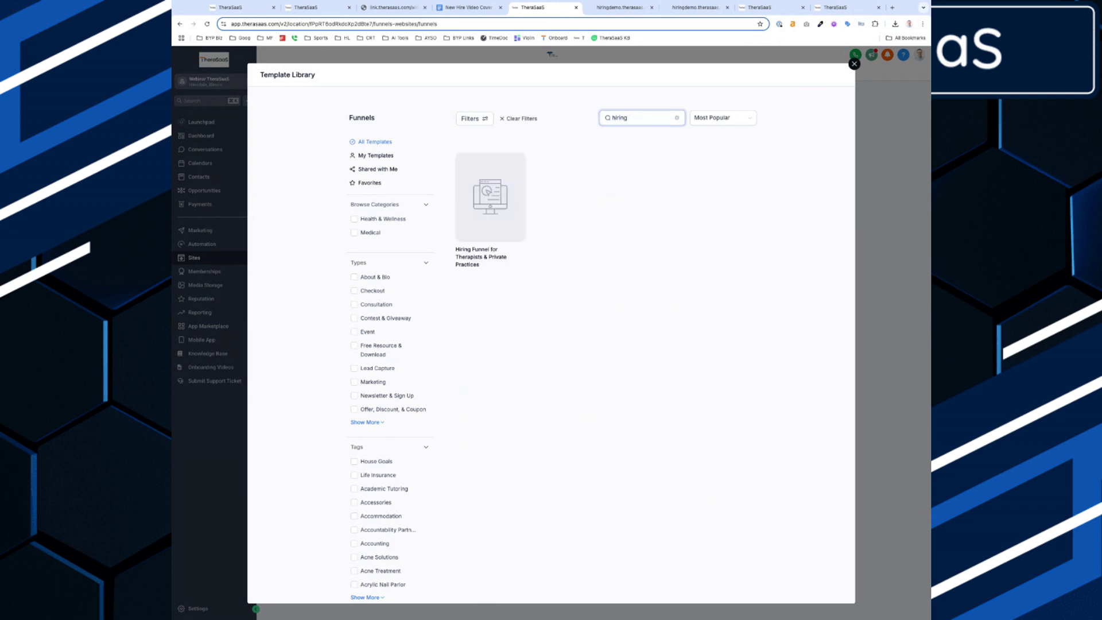
{"action": "left_click", "coordinate": [496, 218]}
{"action": "left_click", "coordinate": [504, 168]}
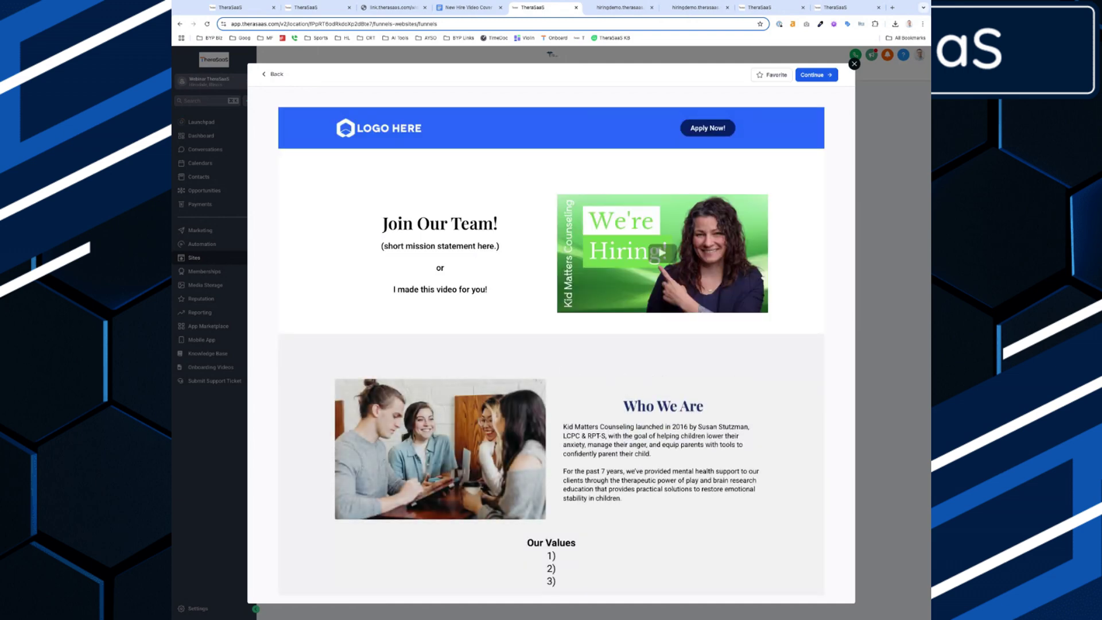
{"action": "left_click", "coordinate": [810, 77]}
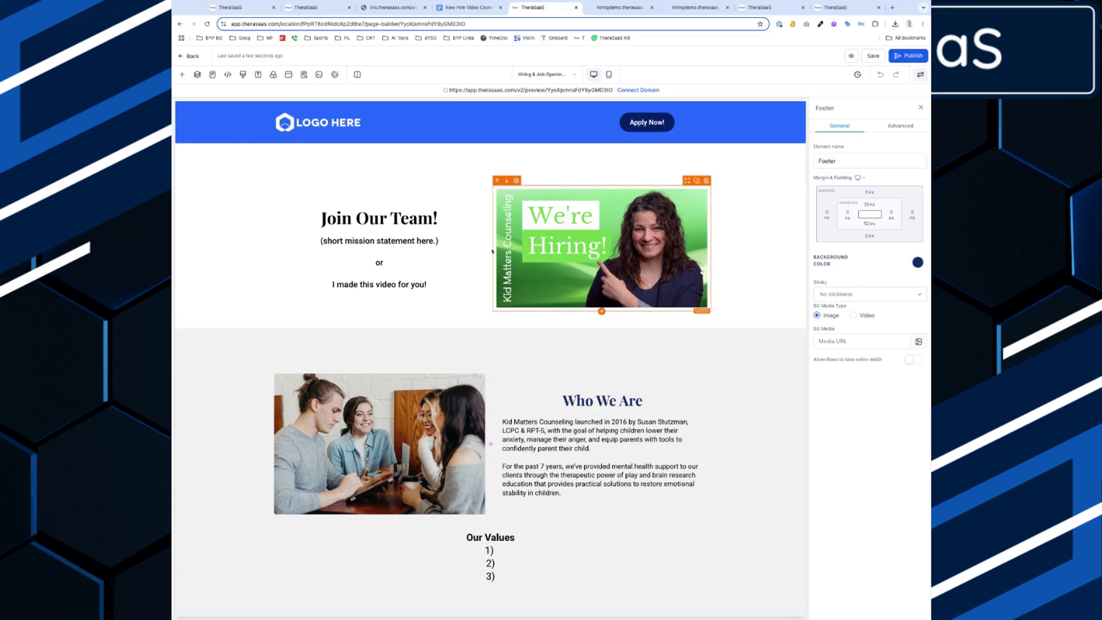
Try orange and black background colours on the Hiring & Job Openings page header and undo both changes
{"action": "left_click", "coordinate": [337, 123]}
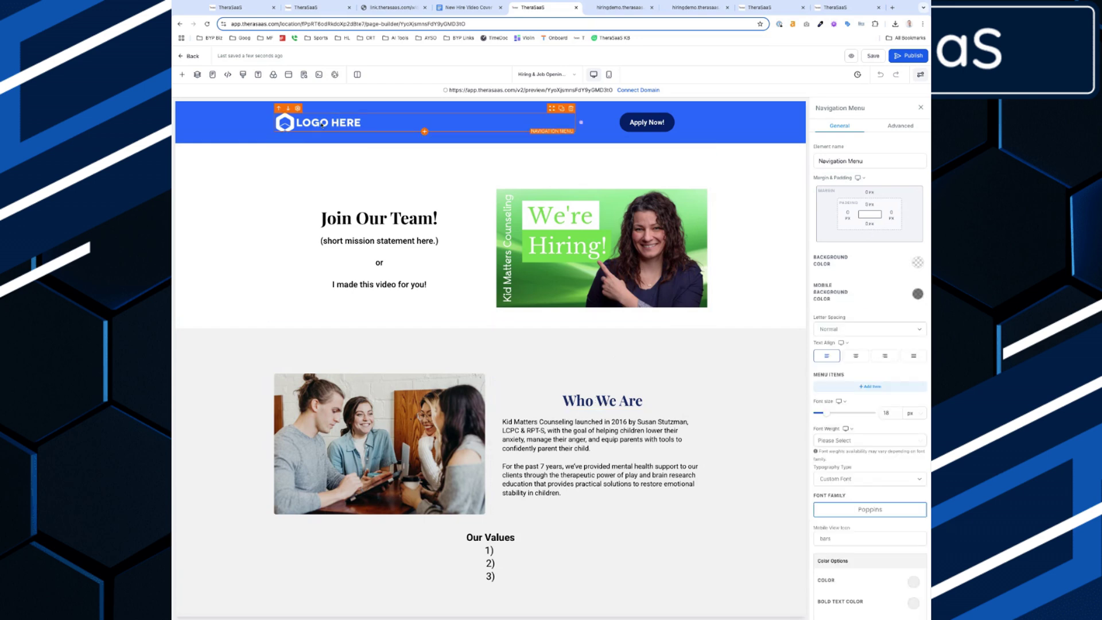
{"action": "left_click", "coordinate": [746, 126]}
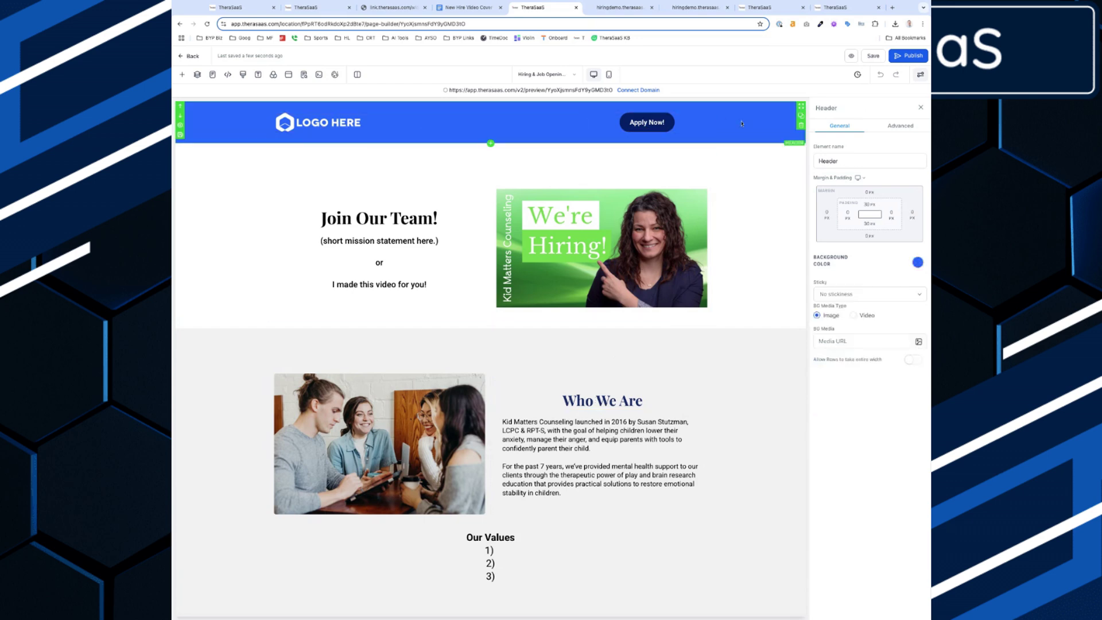
{"action": "left_click", "coordinate": [917, 261]}
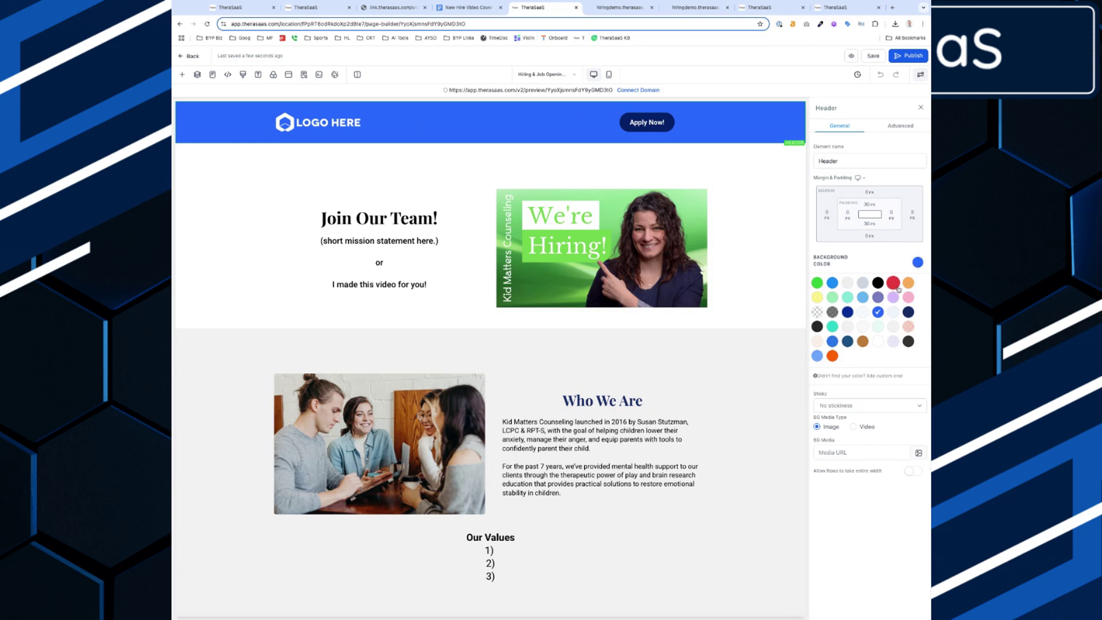
{"action": "left_click", "coordinate": [908, 284]}
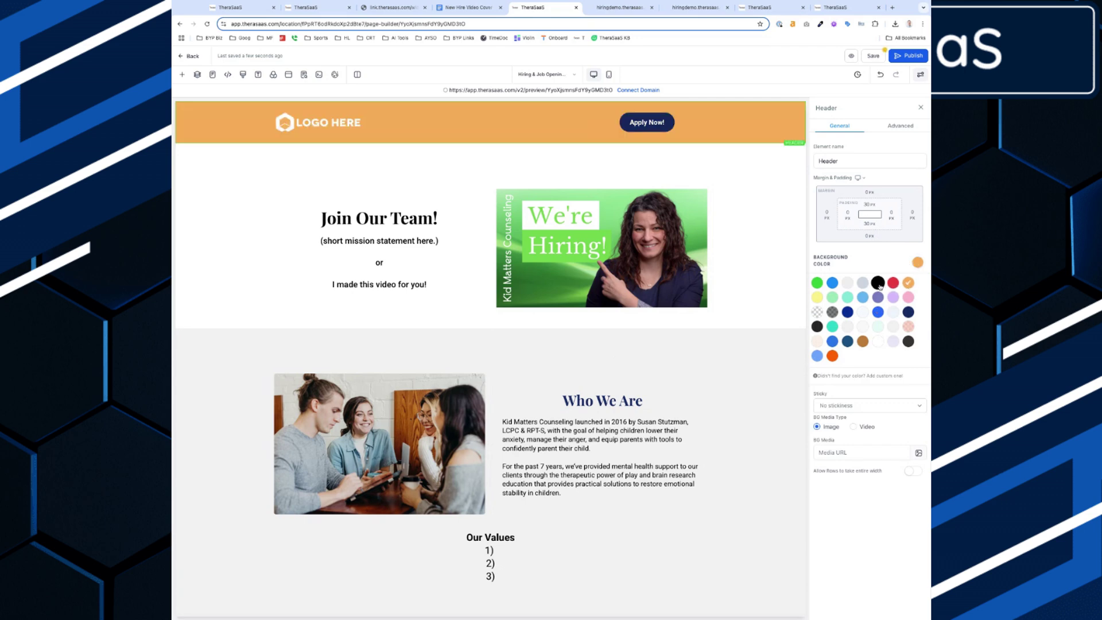
{"action": "left_click", "coordinate": [877, 283]}
{"action": "left_click", "coordinate": [880, 75]}
{"action": "left_click", "coordinate": [880, 74]}
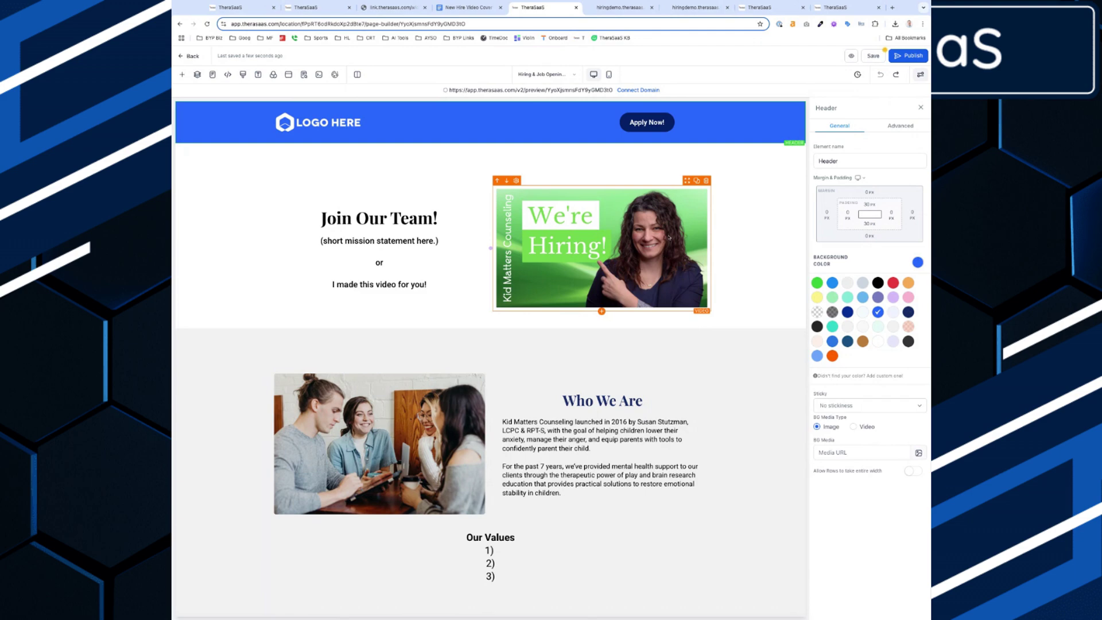
Review the Hiring & Job Openings page from the values and location sections through the benefits to the open positions and footer
{"action": "scroll", "coordinate": [500, 411], "scroll_direction": "down", "scroll_amount": 5}
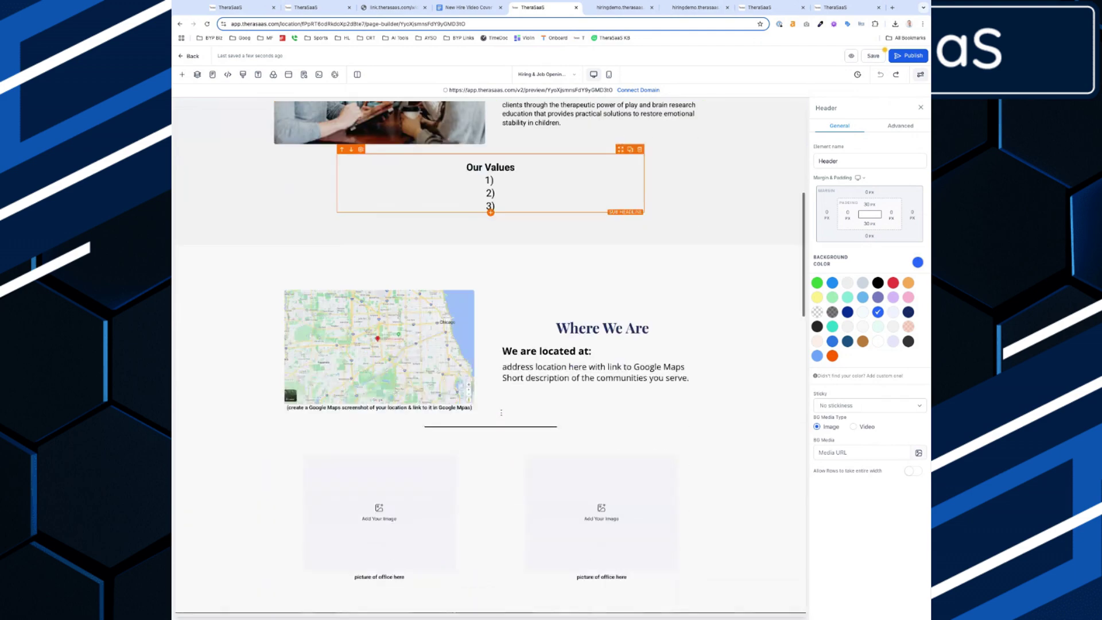
{"action": "scroll", "coordinate": [500, 411], "scroll_direction": "down", "scroll_amount": 8}
{"action": "left_click", "coordinate": [473, 348]}
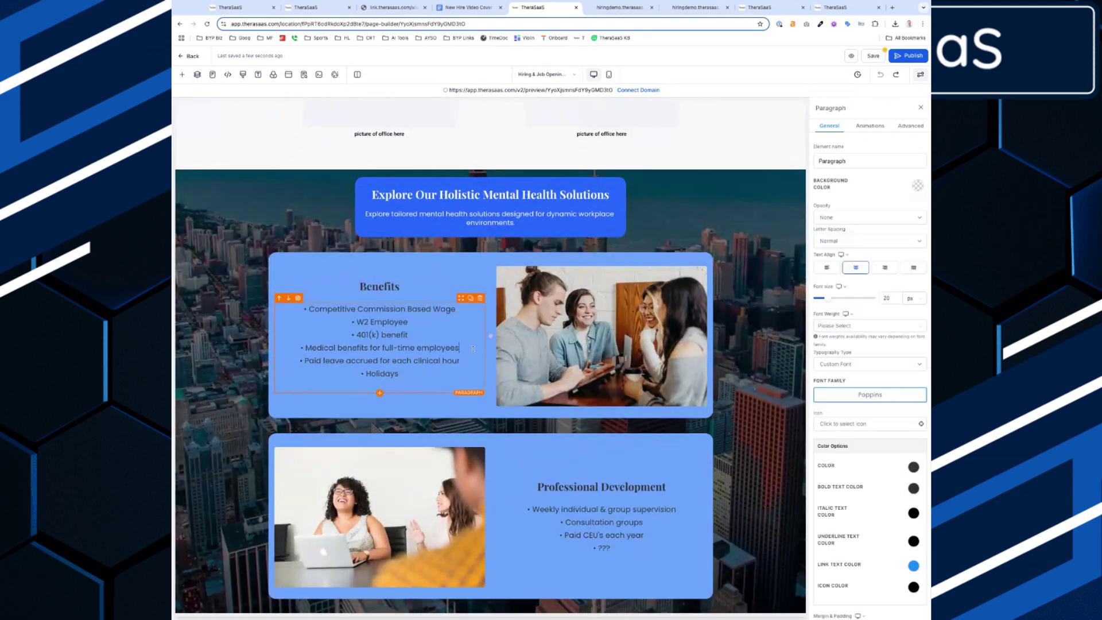
{"action": "scroll", "coordinate": [483, 457], "scroll_direction": "down", "scroll_amount": 4}
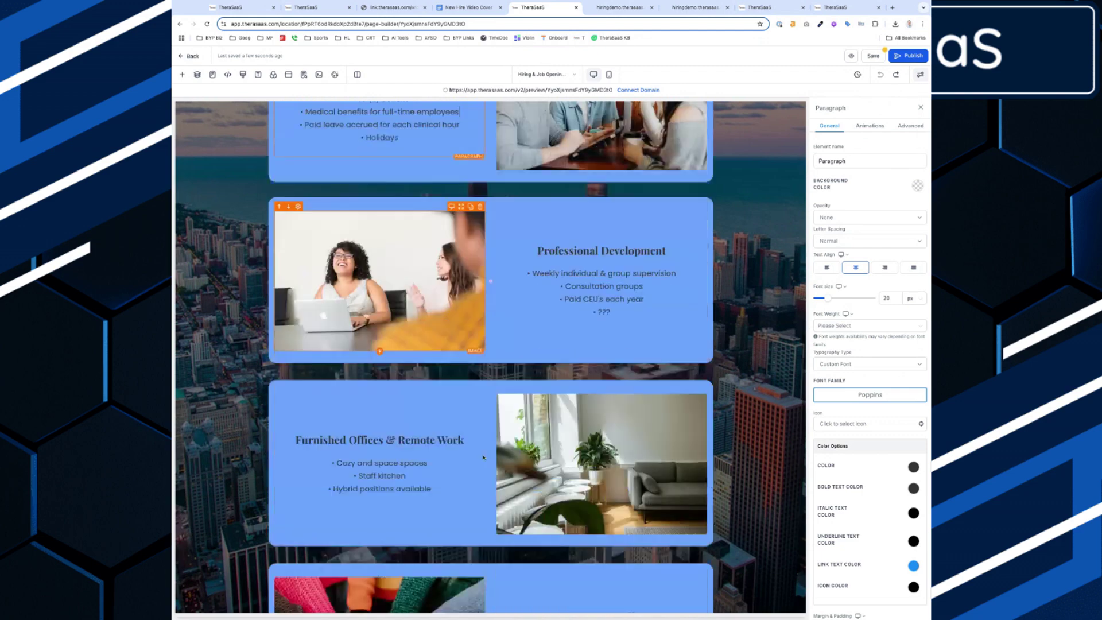
{"action": "scroll", "coordinate": [483, 458], "scroll_direction": "down", "scroll_amount": 9}
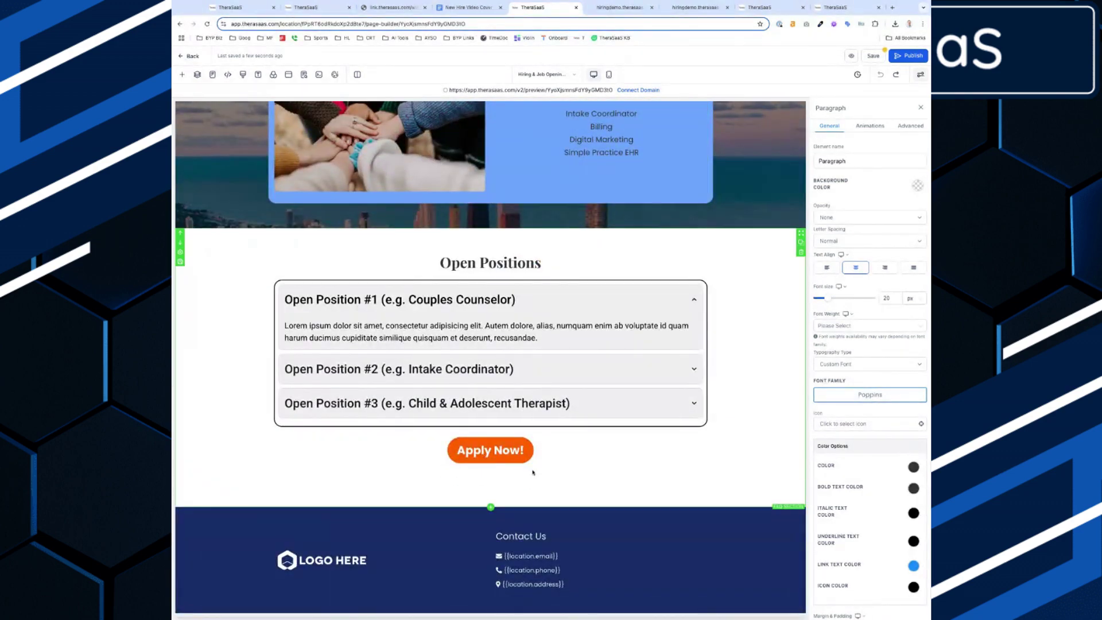
{"action": "scroll", "coordinate": [533, 471], "scroll_direction": "up", "scroll_amount": 20}
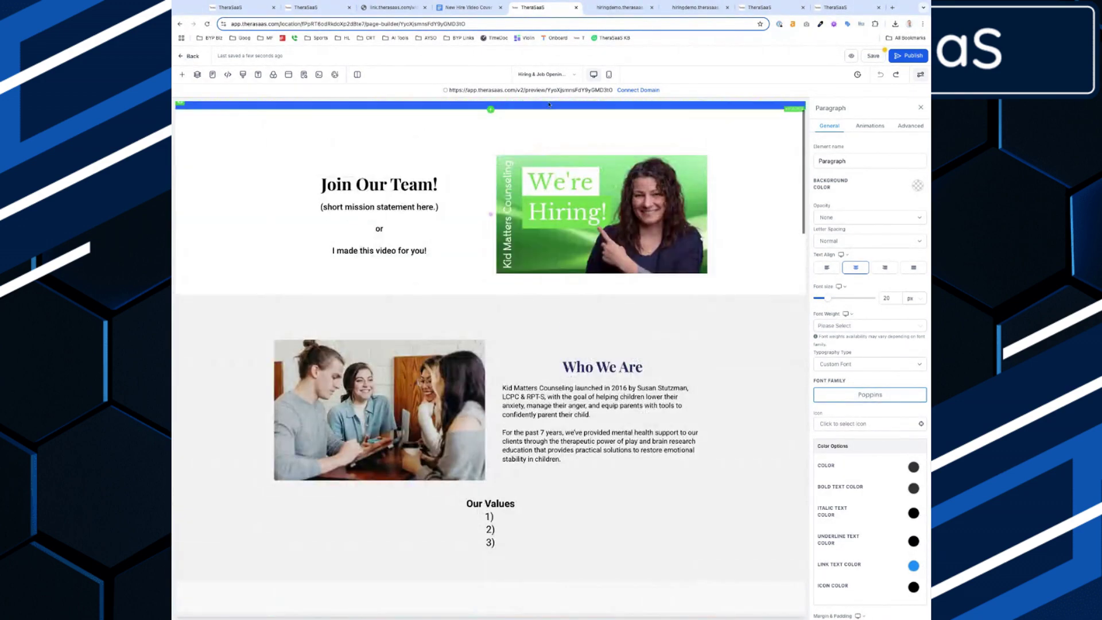
Switch to editing the funnel's Application Form page, discarding the unsaved changes
{"action": "left_click", "coordinate": [555, 75]}
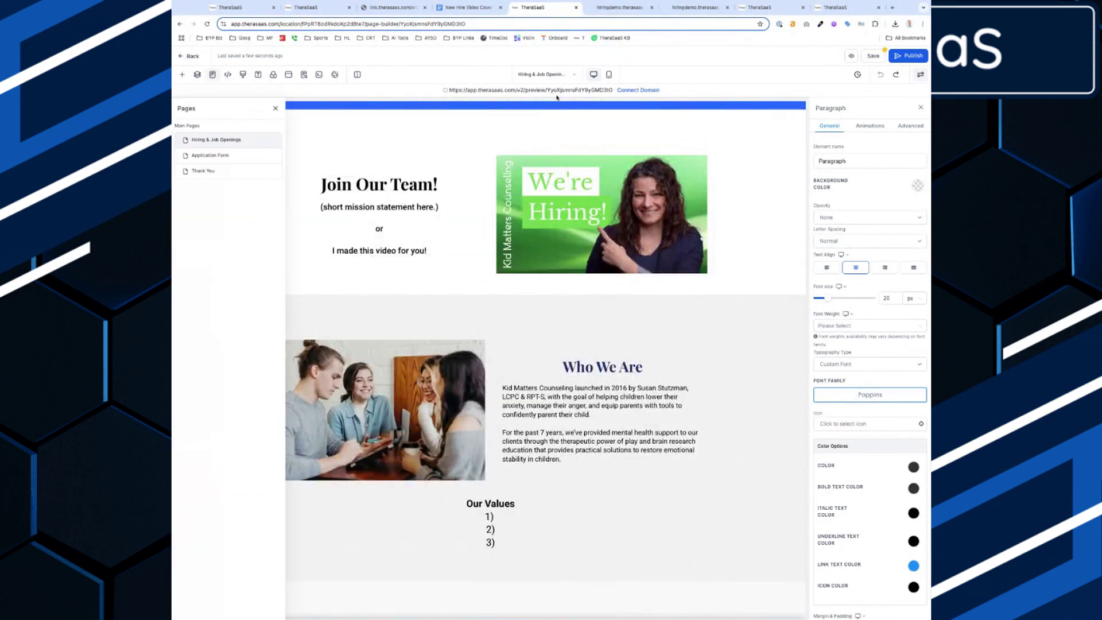
{"action": "left_click", "coordinate": [232, 156]}
{"action": "left_click", "coordinate": [638, 362]}
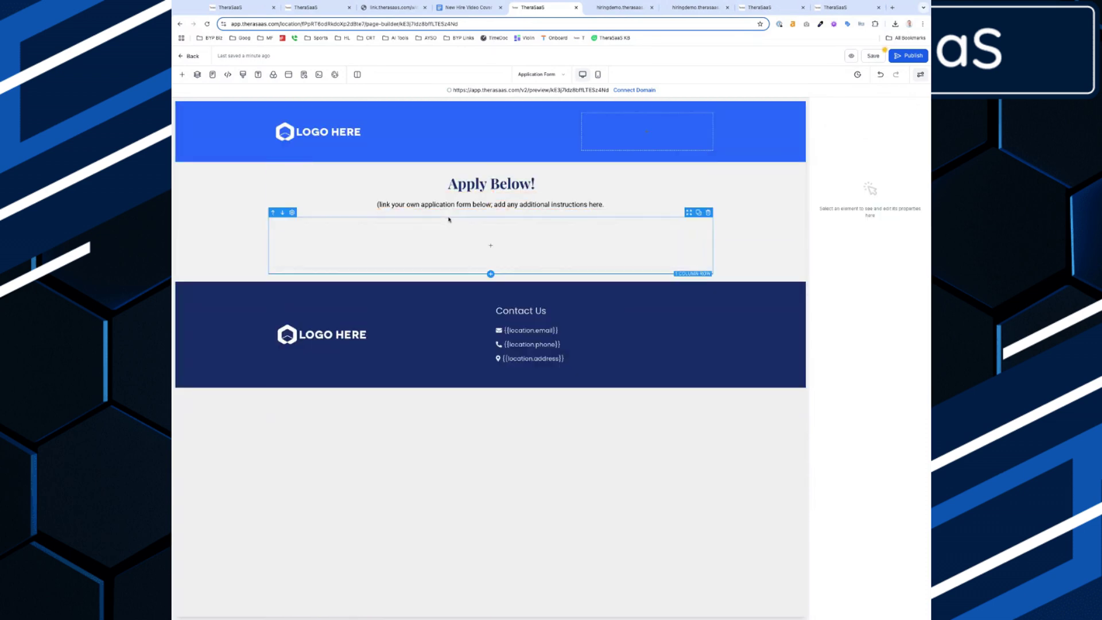
Try to add a form element below the application instructions, searching the elements for "form", and undo the recent changes
{"action": "left_click", "coordinate": [491, 210]}
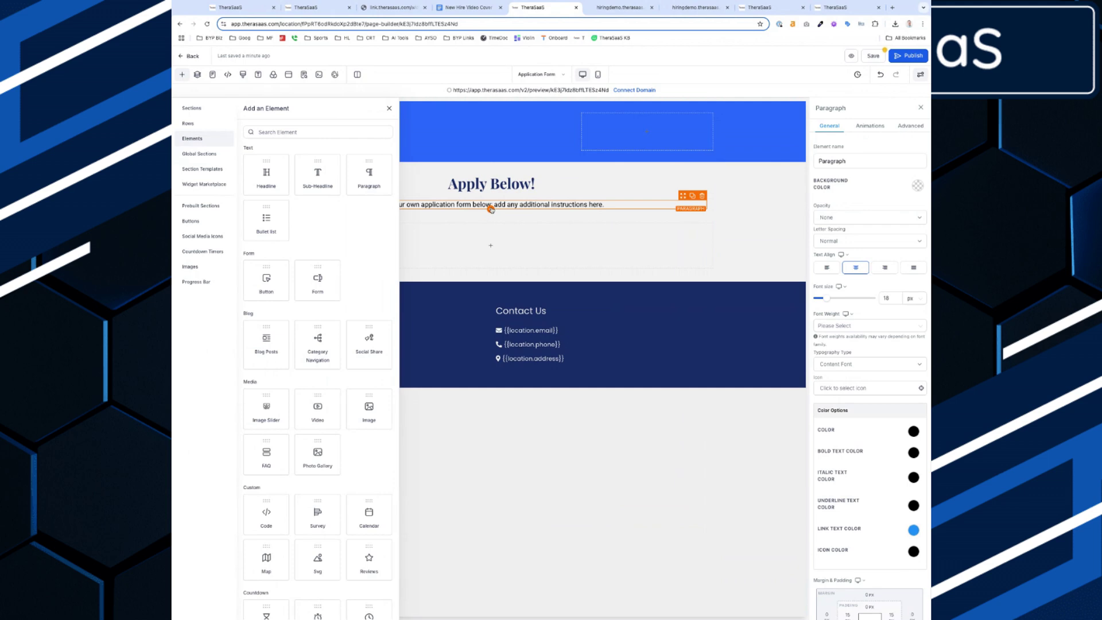
{"action": "left_click", "coordinate": [300, 132]}
{"action": "type", "text": "form"}
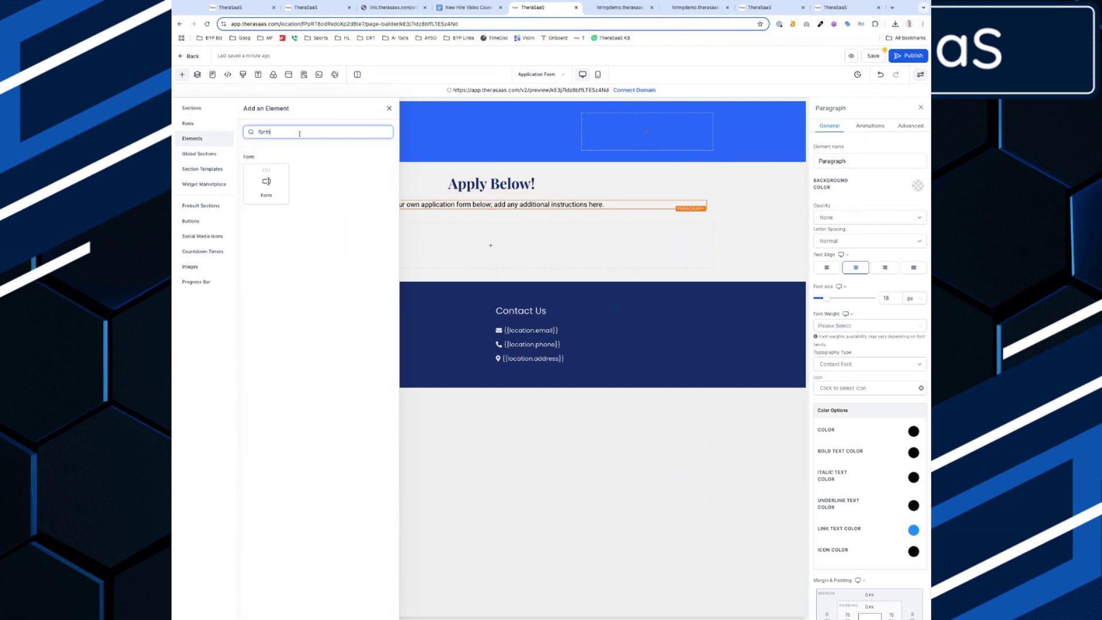
{"action": "left_click", "coordinate": [269, 183]}
{"action": "left_click", "coordinate": [508, 307]}
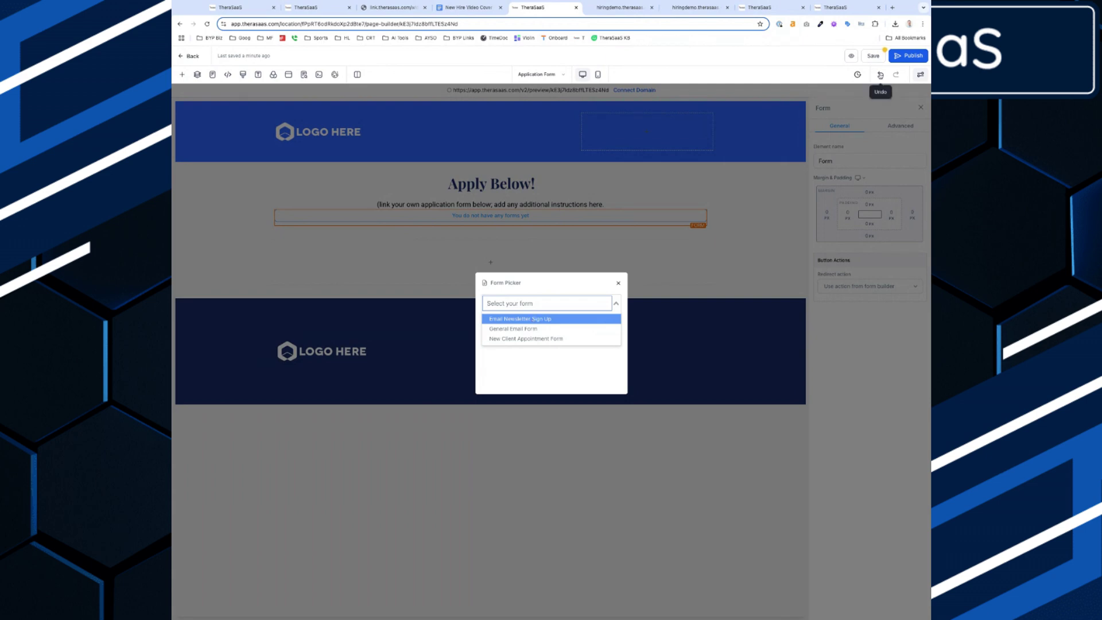
{"action": "left_click", "coordinate": [881, 75]}
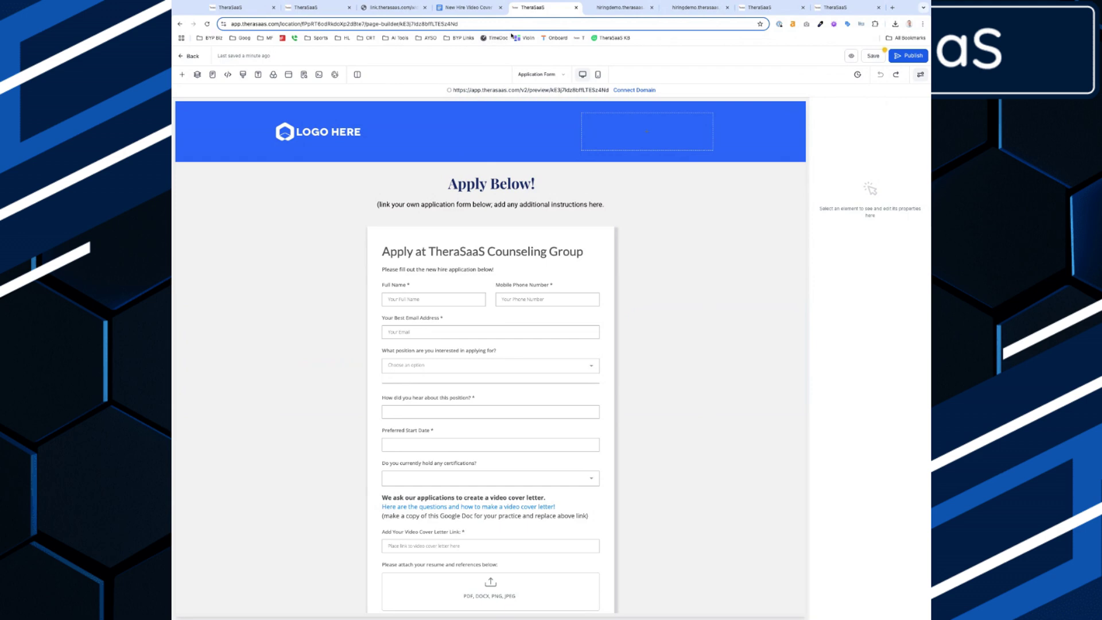
{"action": "left_click", "coordinate": [537, 74]}
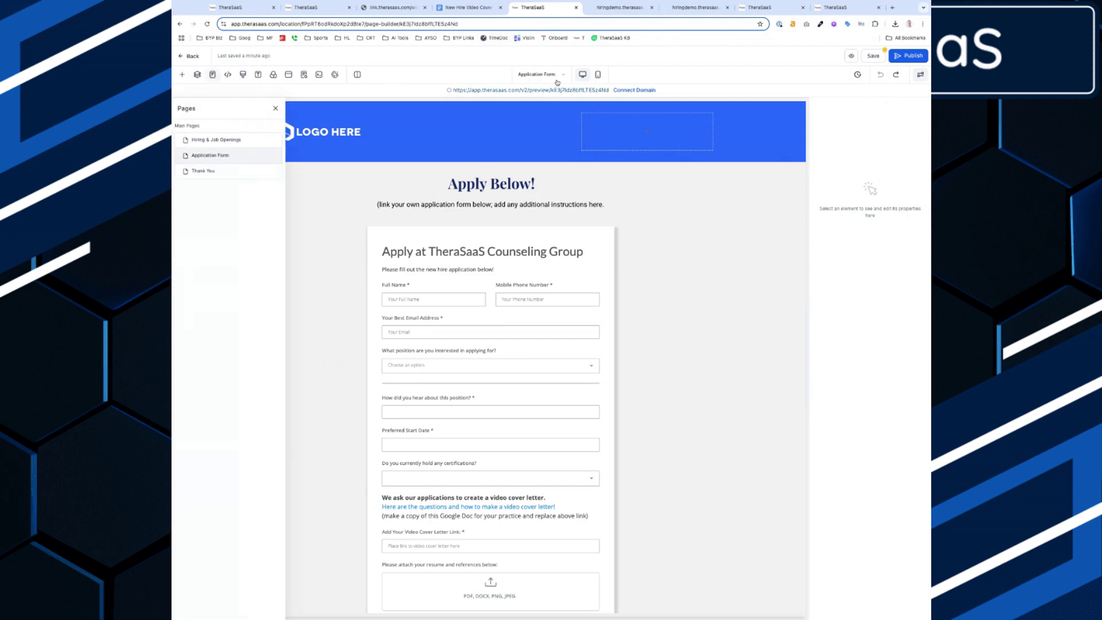
{"action": "left_click", "coordinate": [203, 171]}
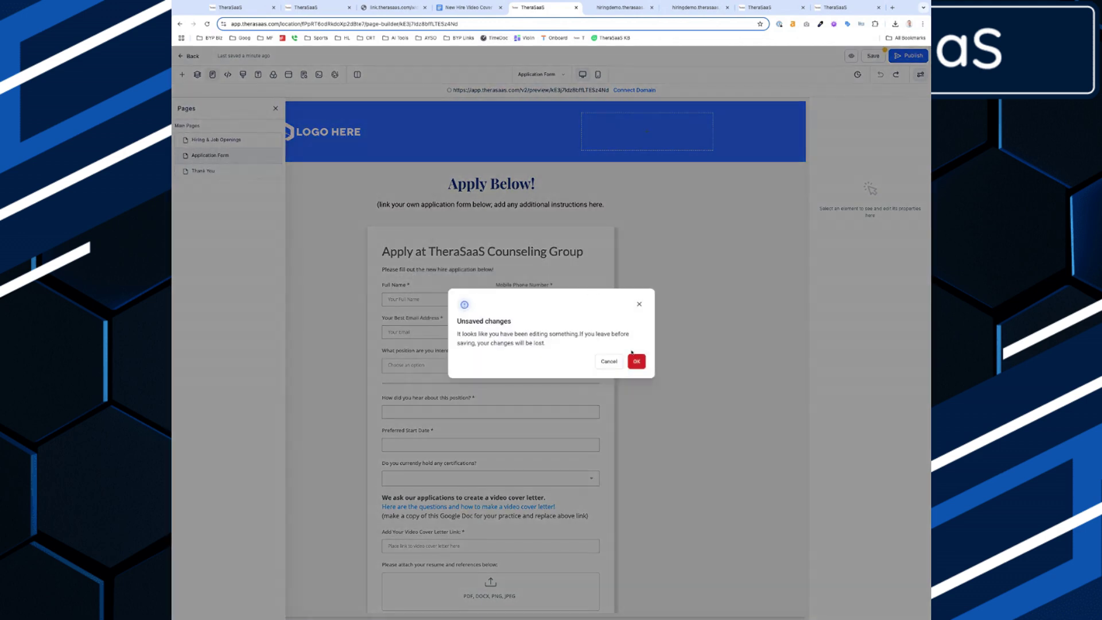
{"action": "left_click", "coordinate": [609, 361]}
Examine the embedded New Hire Application form and the redirect action set for its submission
{"action": "scroll", "coordinate": [652, 399], "scroll_direction": "down", "scroll_amount": 3}
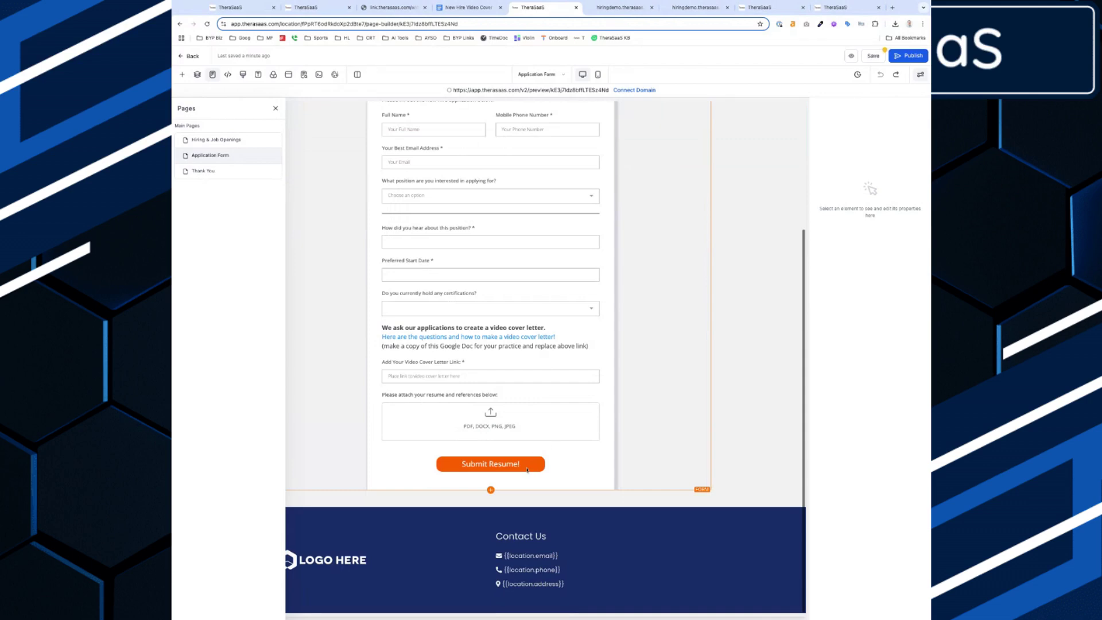
{"action": "left_click", "coordinate": [527, 469]}
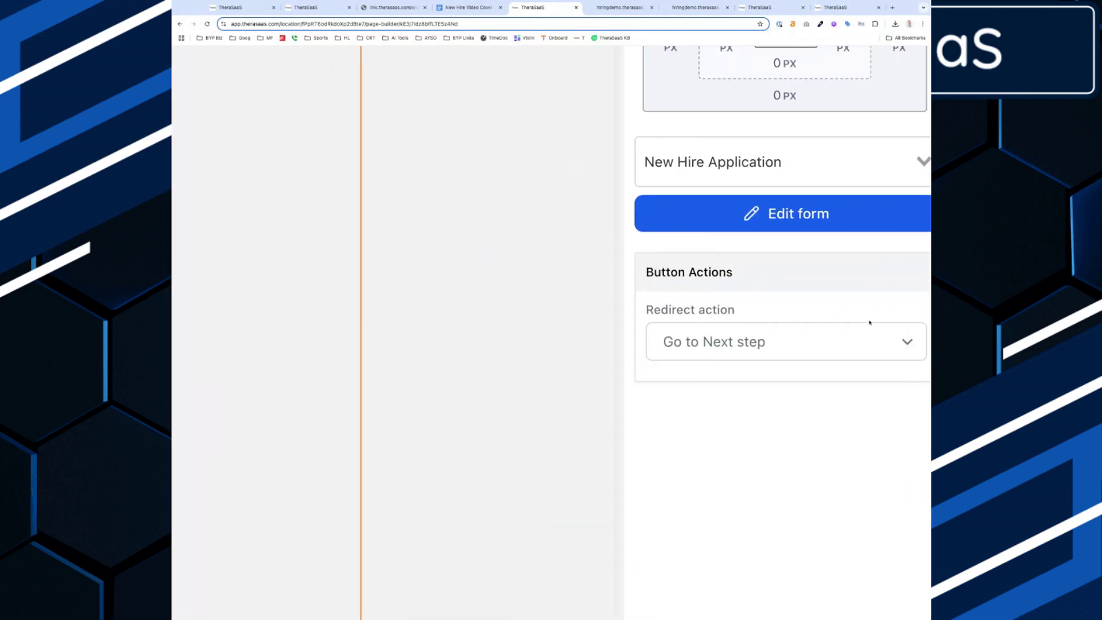
{"action": "left_click", "coordinate": [787, 351]}
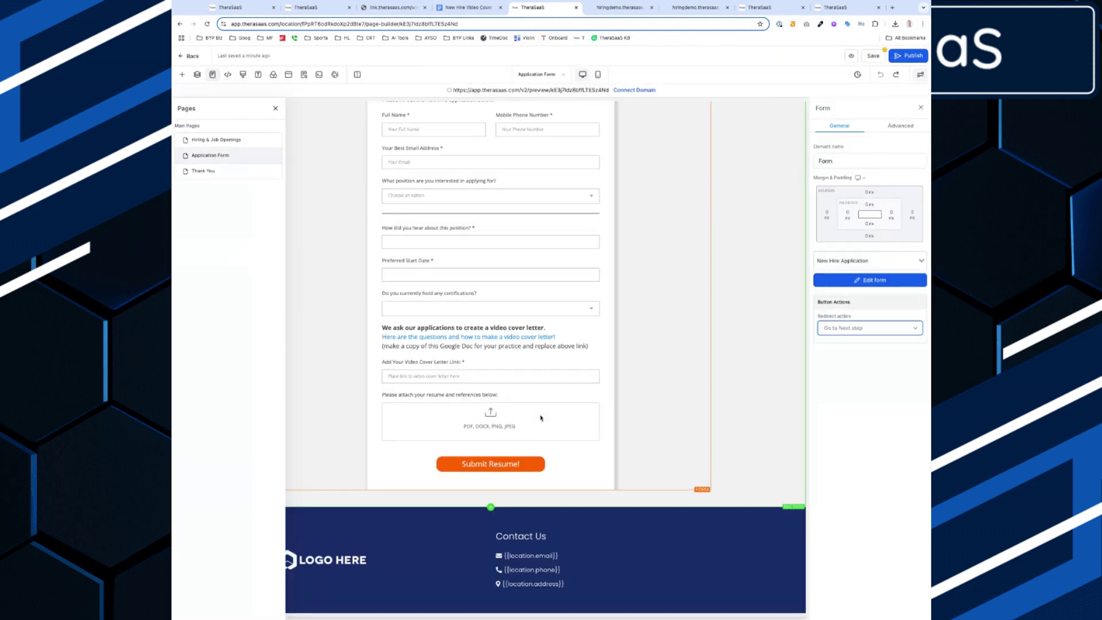
{"action": "scroll", "coordinate": [500, 435], "scroll_direction": "up", "scroll_amount": 1}
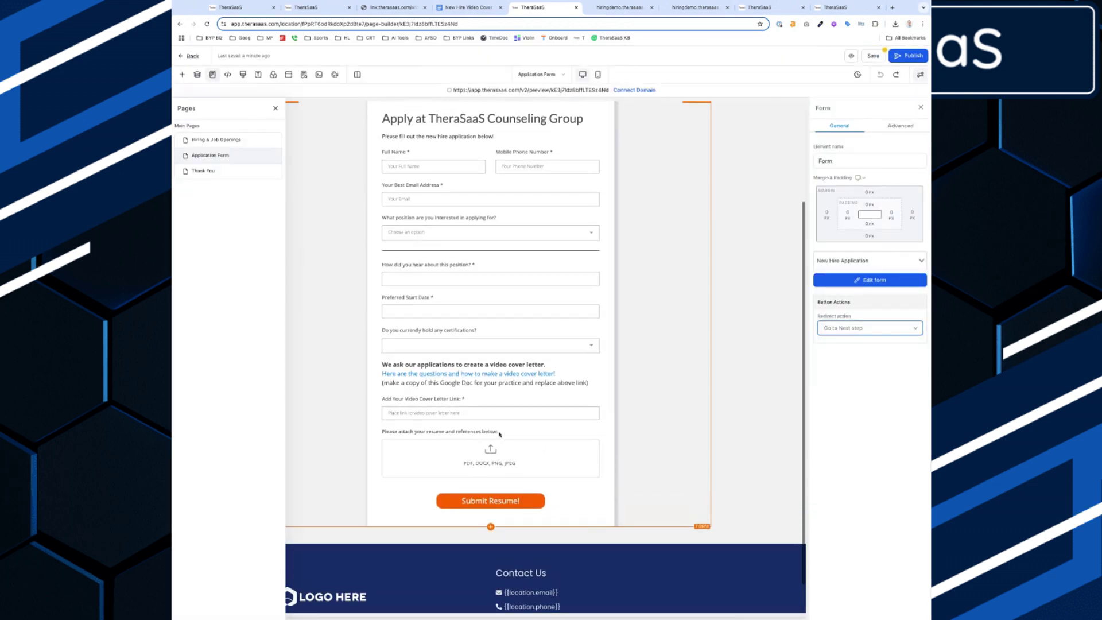
{"action": "scroll", "coordinate": [500, 434], "scroll_direction": "up", "scroll_amount": 3}
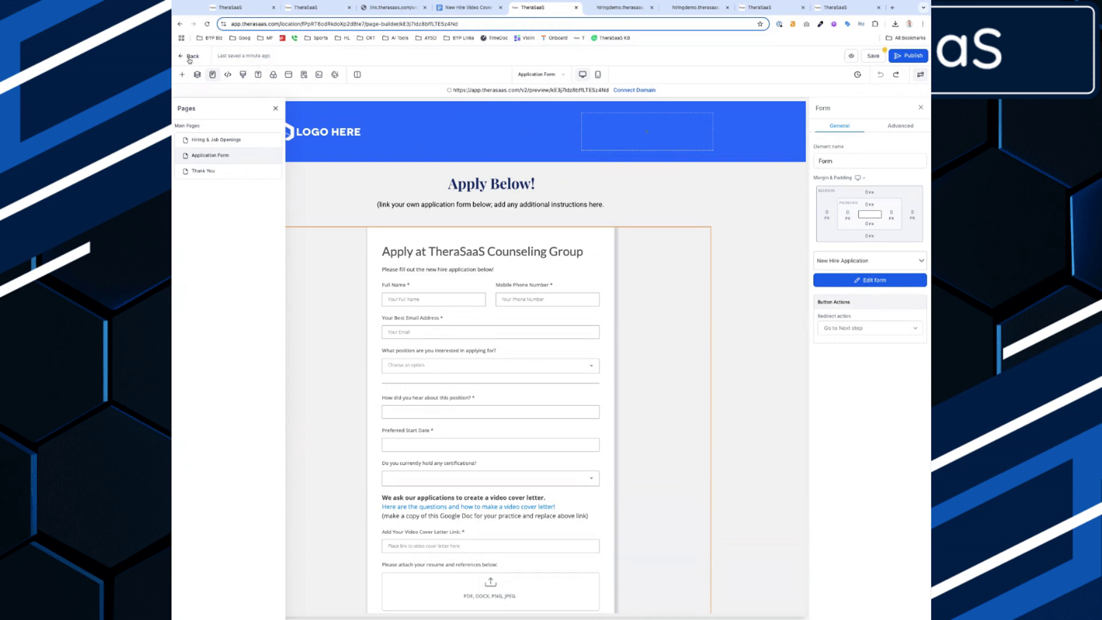
Leave the page editor without saving and show the Thank You step in the Hiring Funnel (New) overview
{"action": "left_click", "coordinate": [189, 58]}
{"action": "left_click", "coordinate": [635, 361]}
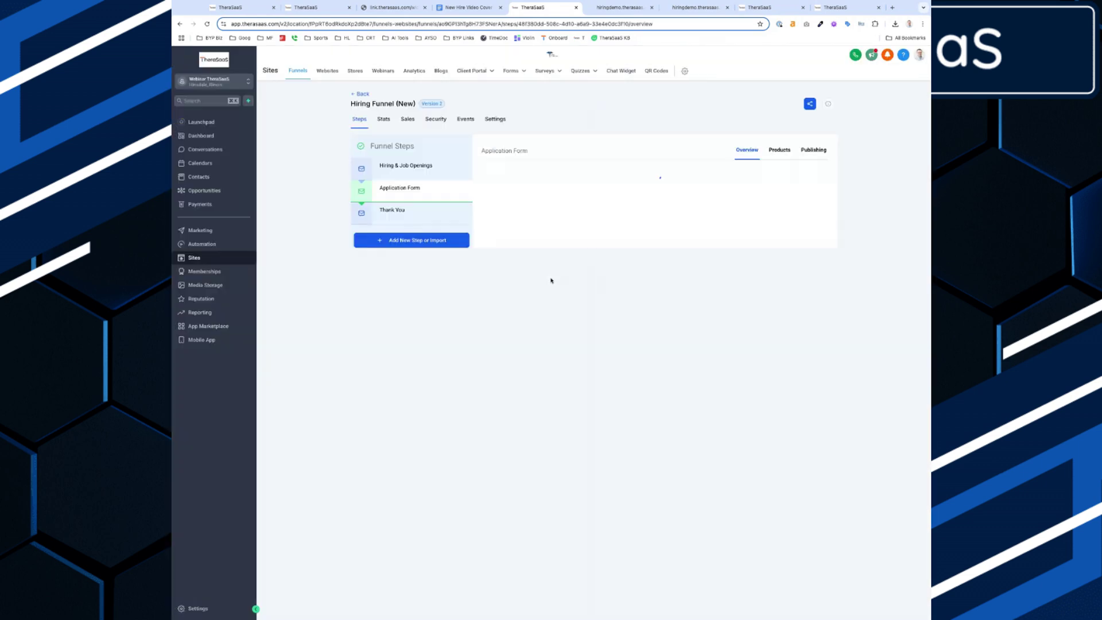
{"action": "left_click", "coordinate": [407, 217]}
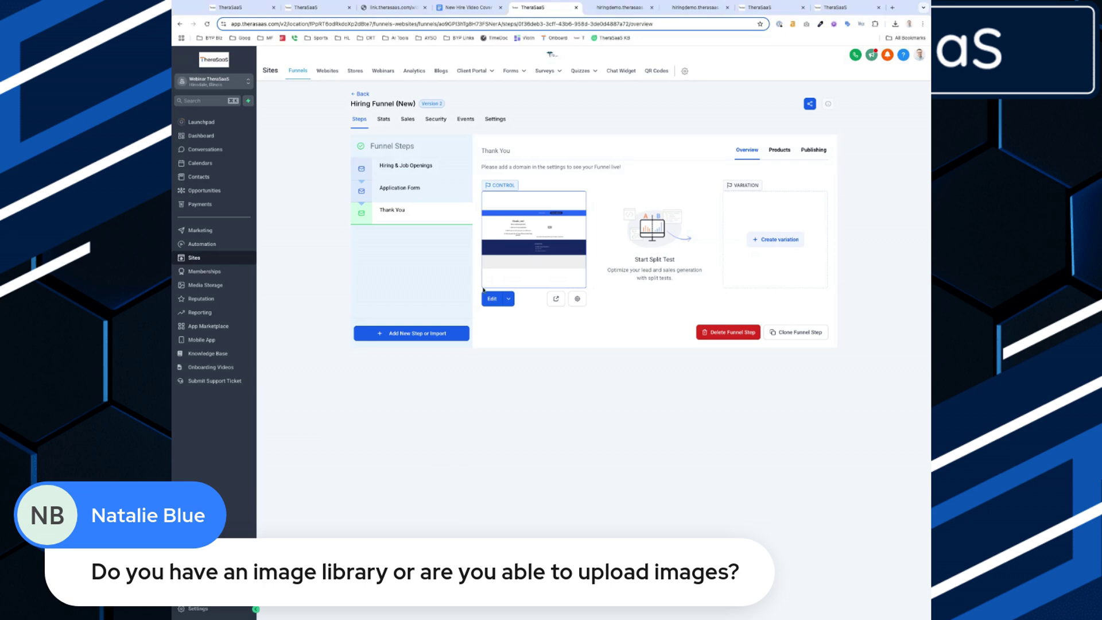
Select the Hiring & Job Openings funnel step and open its page for editing
{"action": "left_click", "coordinate": [396, 188]}
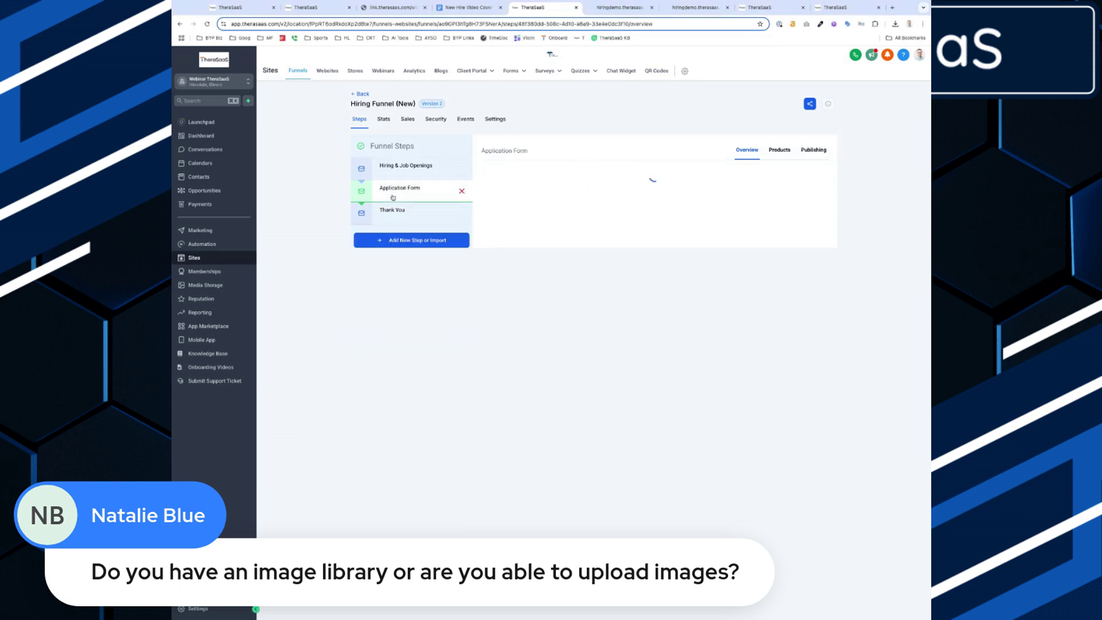
{"action": "left_click", "coordinate": [405, 166]}
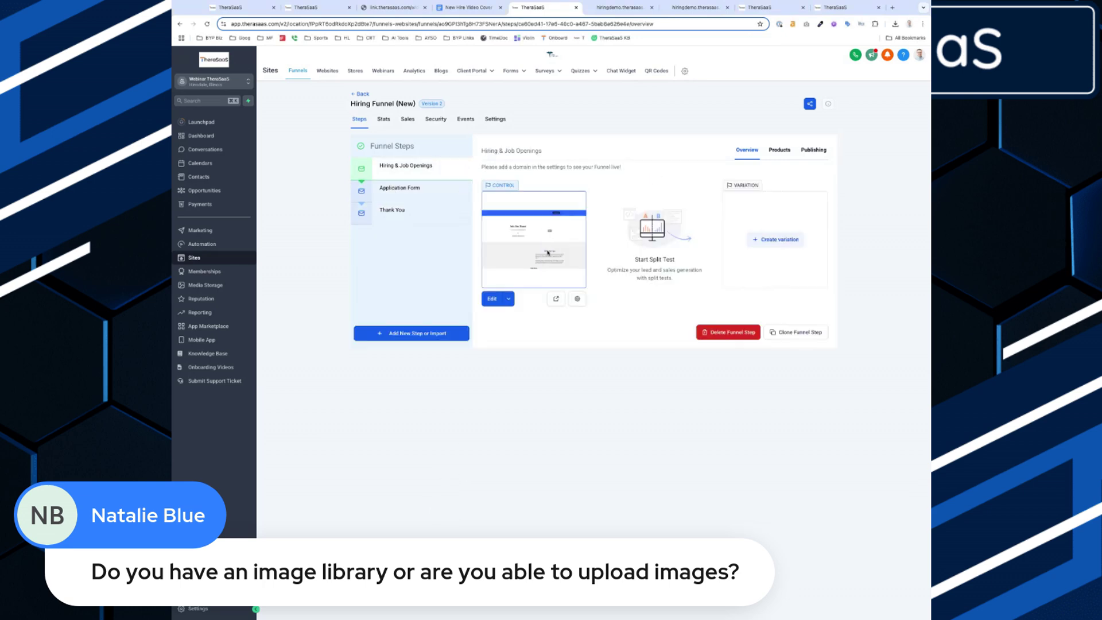
{"action": "left_click", "coordinate": [491, 299]}
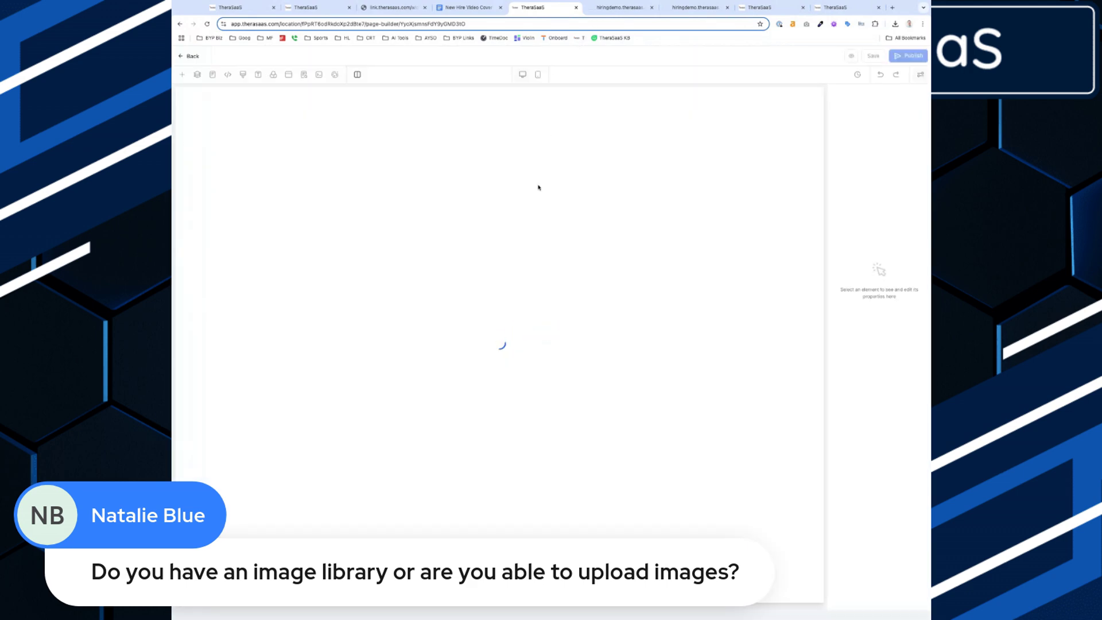
Browse replacement pictures for the image beside Who We Are, searching the Unsplash stock library for "Happy adults", and close the media storage
{"action": "left_click", "coordinate": [441, 441]}
{"action": "scroll", "coordinate": [441, 441], "scroll_direction": "down", "scroll_amount": 1}
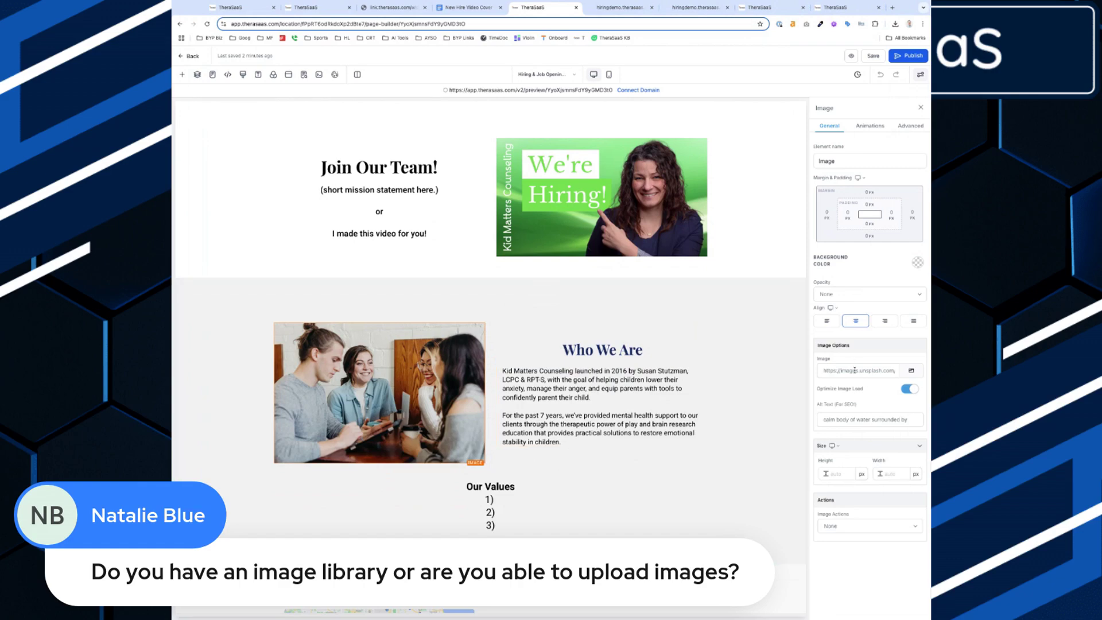
{"action": "left_click", "coordinate": [913, 371]}
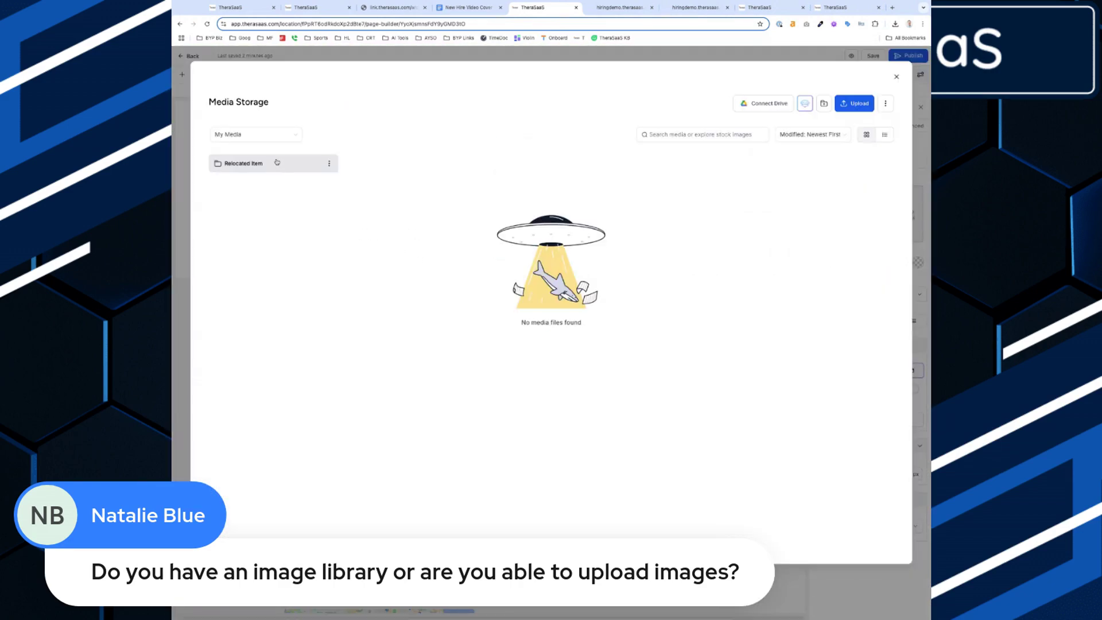
{"action": "left_click", "coordinate": [252, 133]}
{"action": "left_click", "coordinate": [247, 197]}
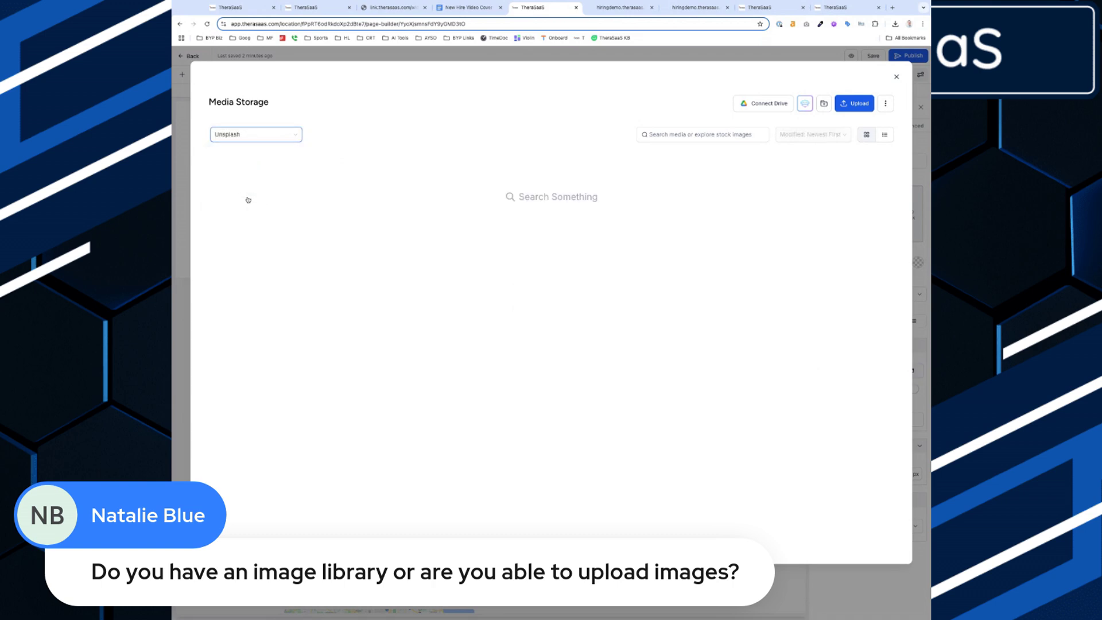
{"action": "left_click", "coordinate": [678, 133]}
{"action": "type", "text": "Happy adults"}
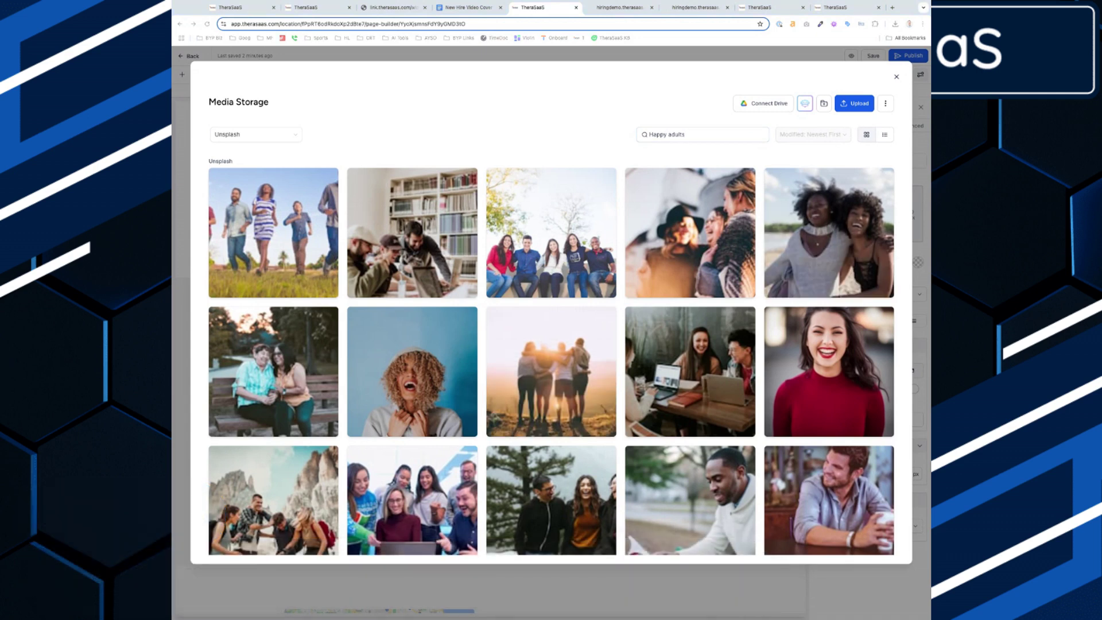
{"action": "left_click", "coordinate": [895, 78]}
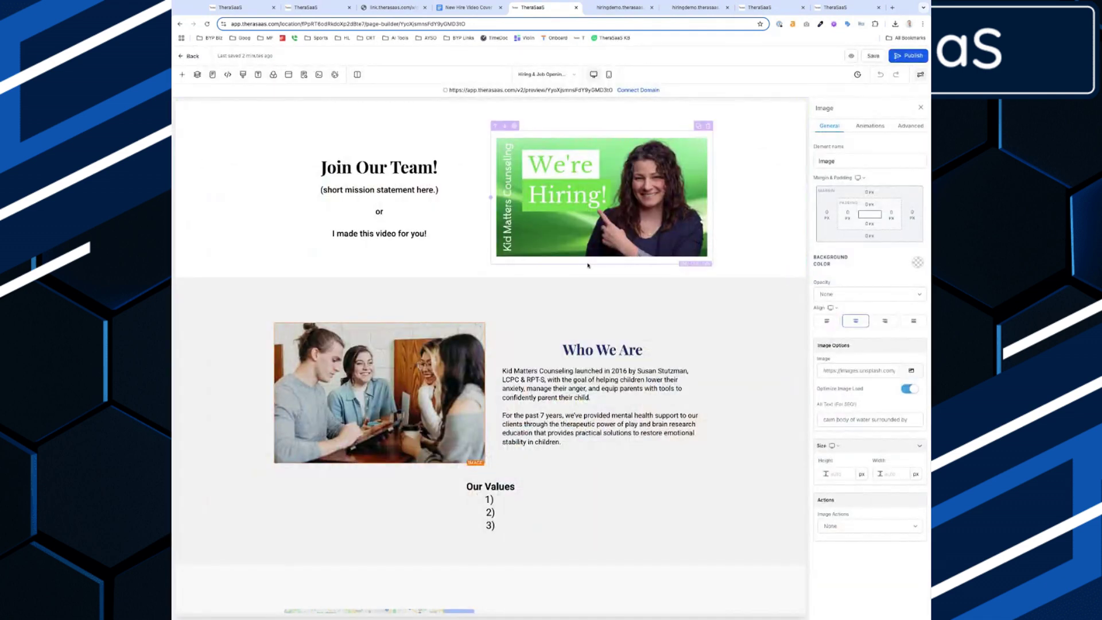
Return to the funnel overview and open kidmatterscounseling.com in a new browser tab
{"action": "left_click", "coordinate": [191, 57]}
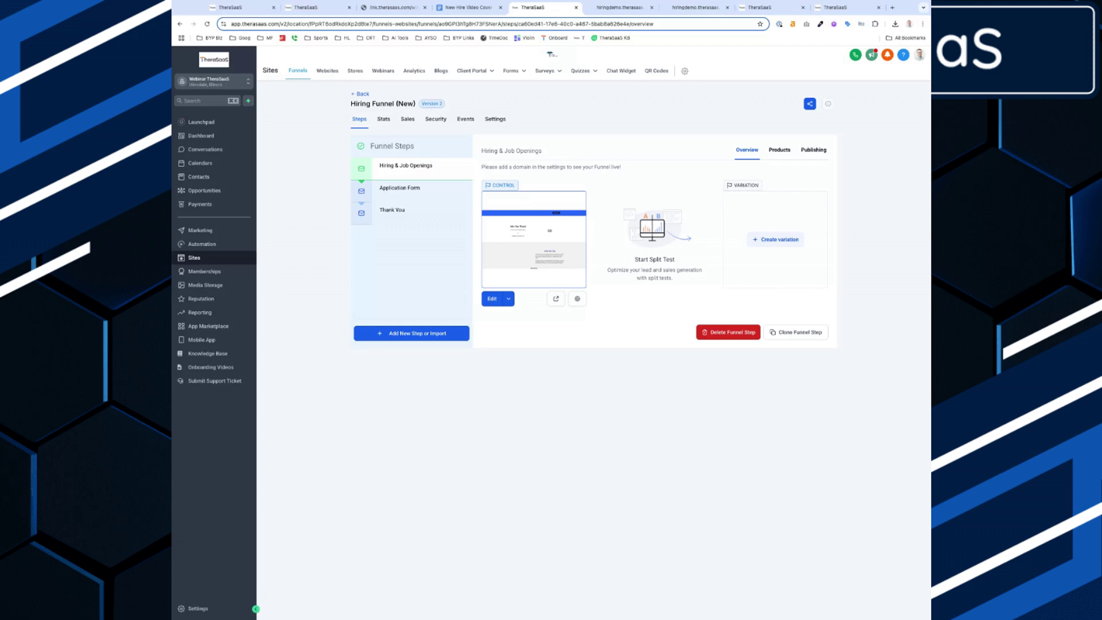
{"action": "key", "text": "ctrl+t"}
{"action": "type", "text": "kidmatterscounseling.com"}
{"action": "key", "text": "Return"}
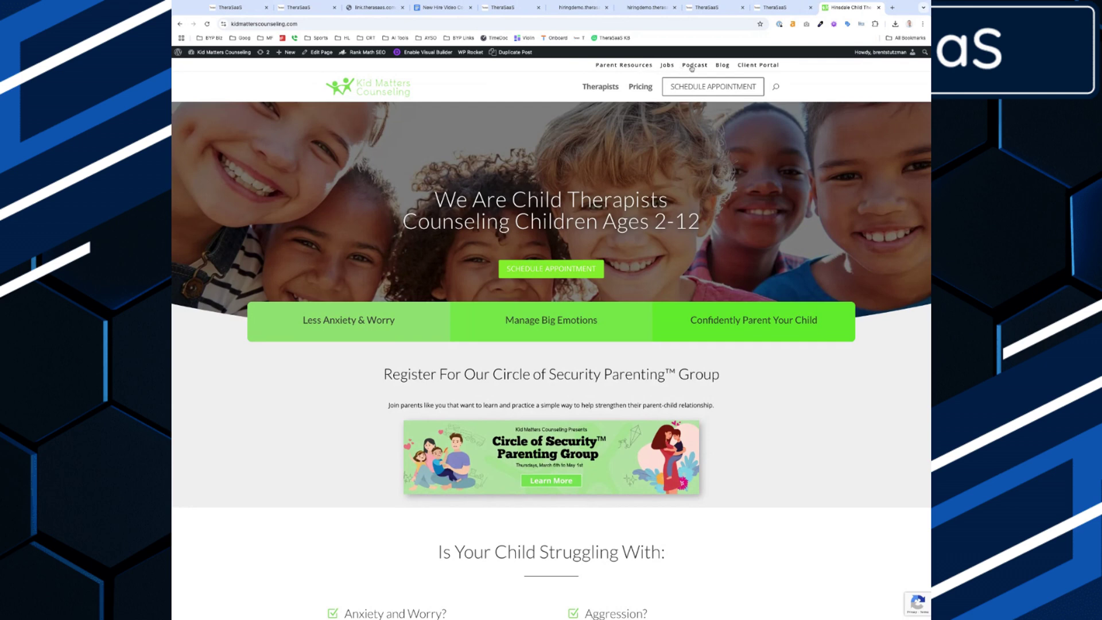
Open the Jobs page of the Kid Matters Counseling website and review it down to the Perks & Benefits section
{"action": "left_click", "coordinate": [665, 68]}
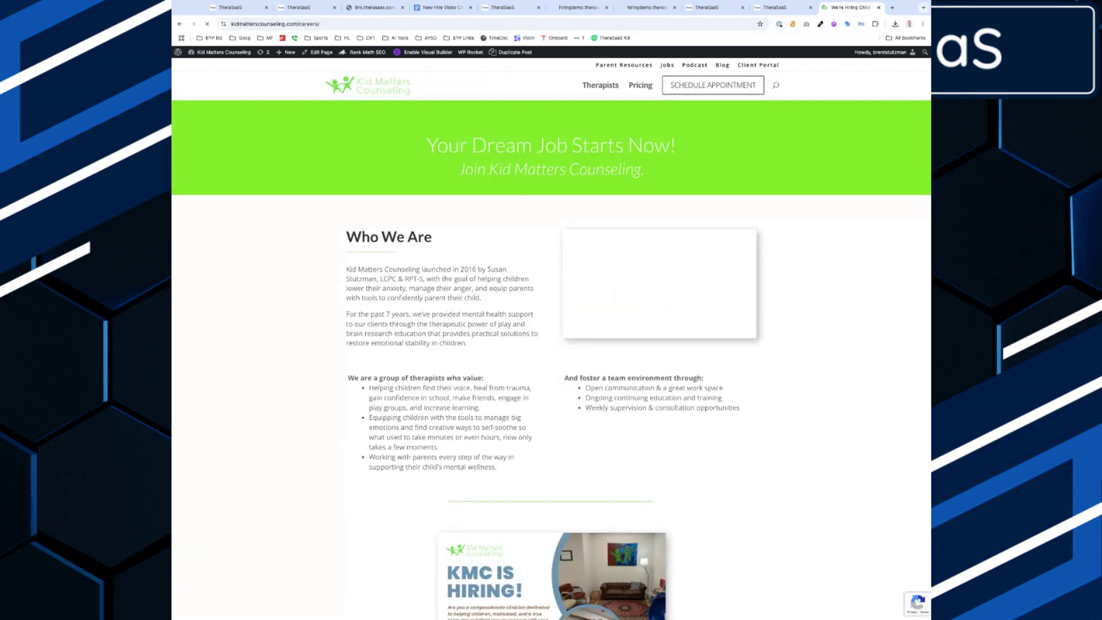
{"action": "scroll", "coordinate": [498, 357], "scroll_direction": "down", "scroll_amount": 6}
{"action": "scroll", "coordinate": [506, 357], "scroll_direction": "down", "scroll_amount": 6}
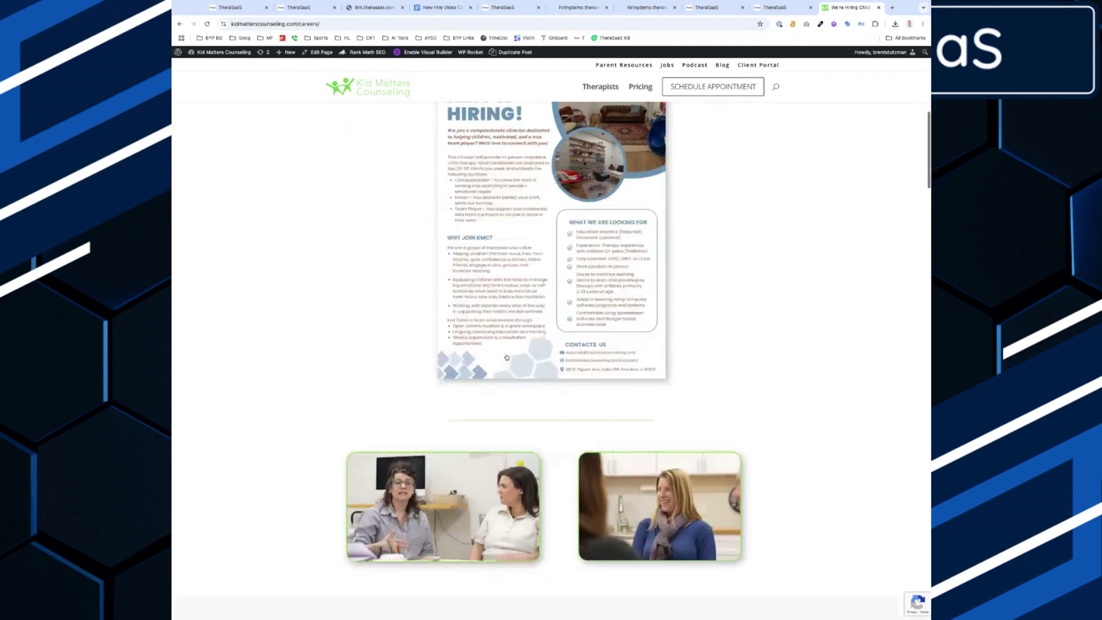
{"action": "scroll", "coordinate": [484, 403], "scroll_direction": "down", "scroll_amount": 5}
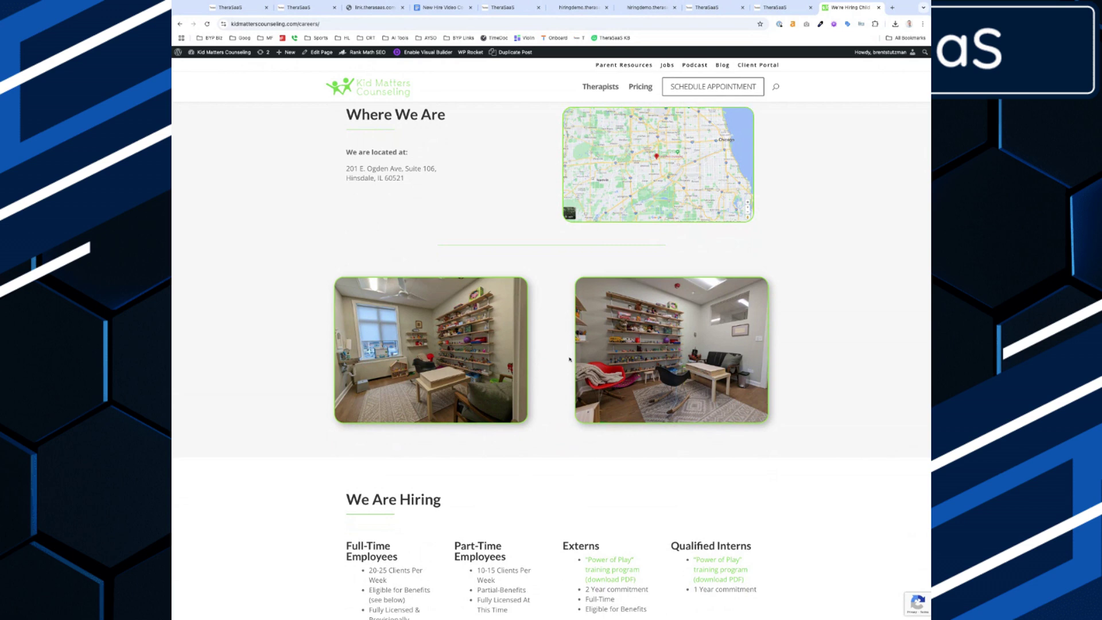
{"action": "scroll", "coordinate": [570, 359], "scroll_direction": "down", "scroll_amount": 8}
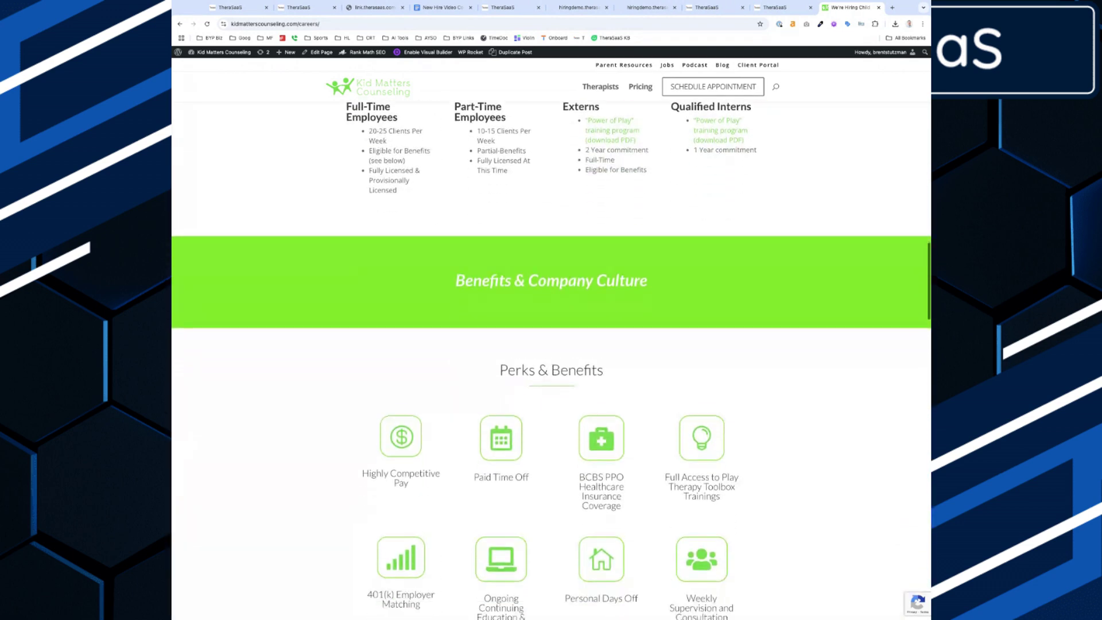
{"action": "scroll", "coordinate": [551, 359], "scroll_direction": "down", "scroll_amount": 1}
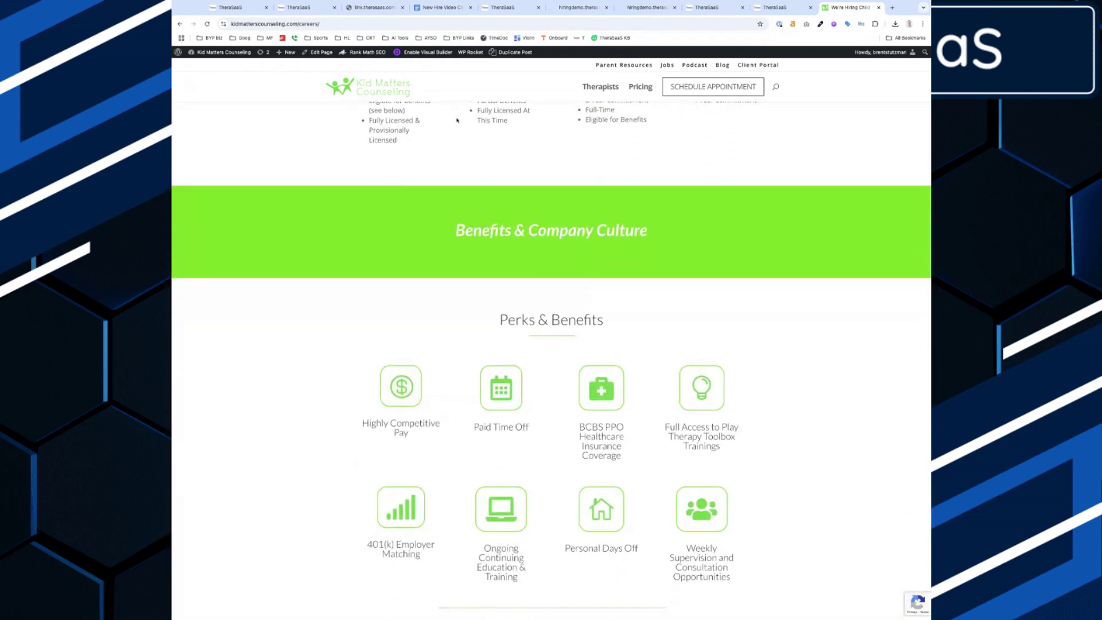
Return to TheraSaaS, search the sub-accounts for "ther", switch to the TheraSaaS demo account and open its Hiring Funnel (New)
{"action": "left_click", "coordinate": [524, 9]}
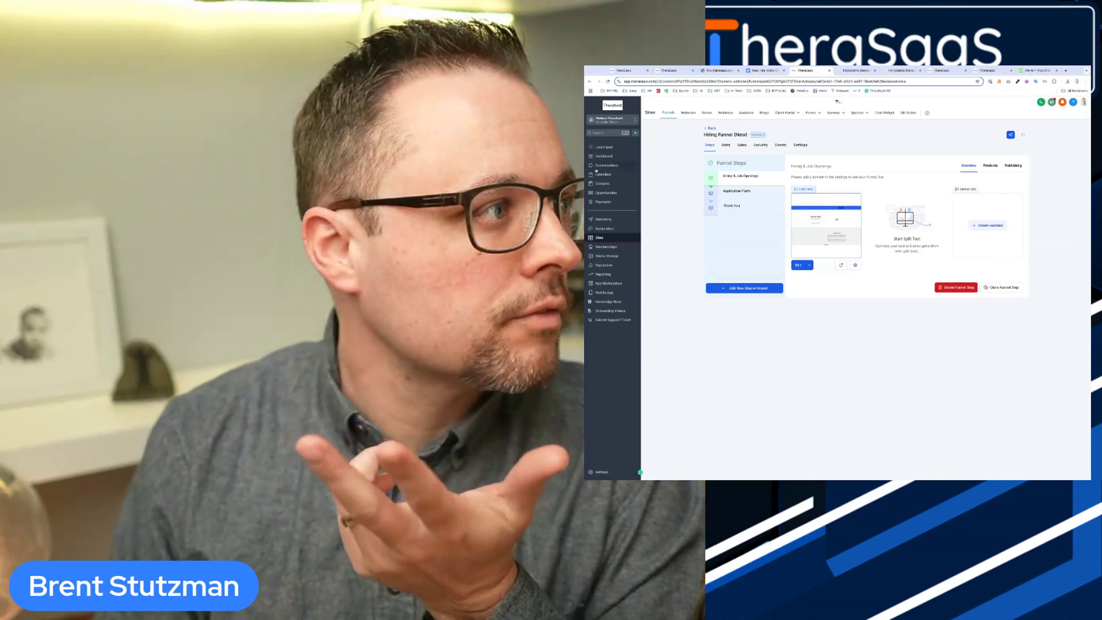
{"action": "left_click", "coordinate": [597, 124]}
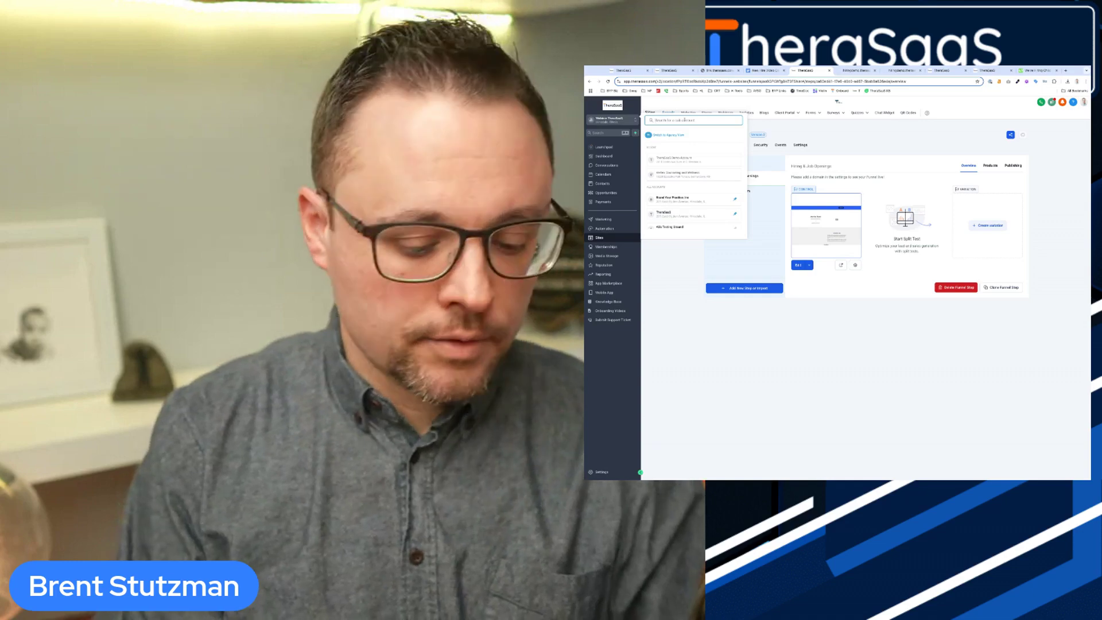
{"action": "type", "text": "ther"}
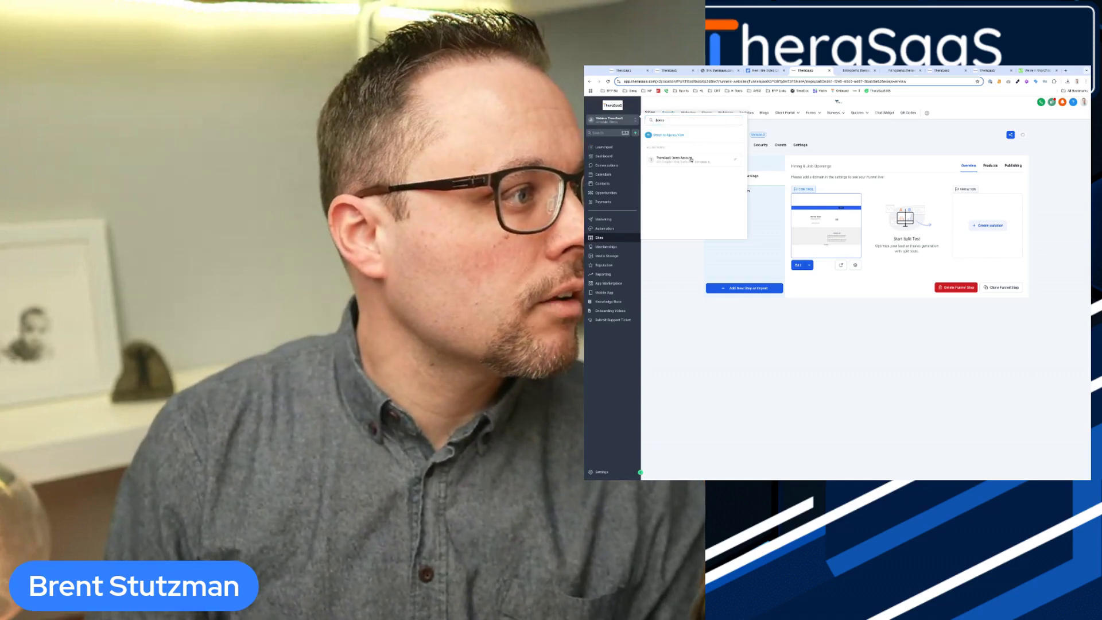
{"action": "left_click", "coordinate": [689, 159]}
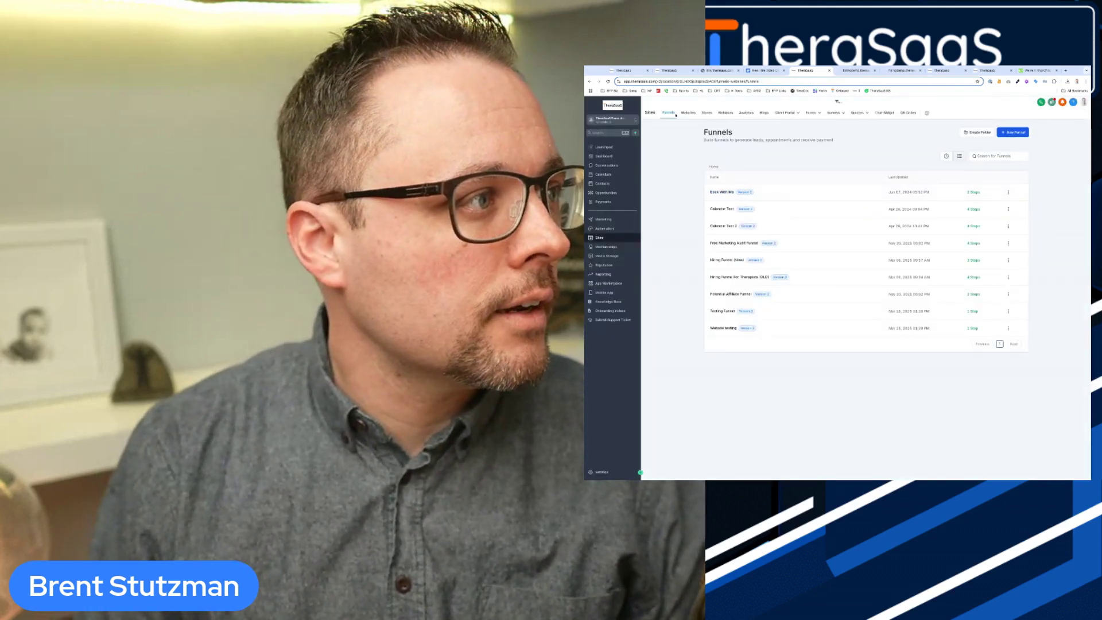
{"action": "left_click", "coordinate": [727, 261]}
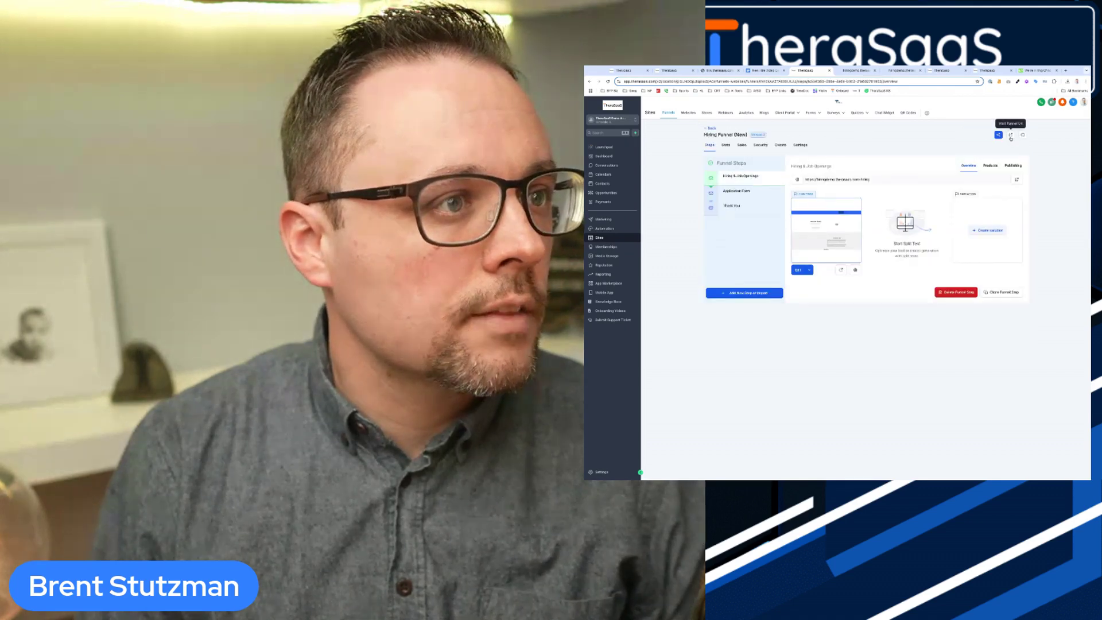
Visit the live hiring funnel page, play its hiring video briefly, and highlight the therasaas.com domain in the page address
{"action": "left_click", "coordinate": [1011, 136]}
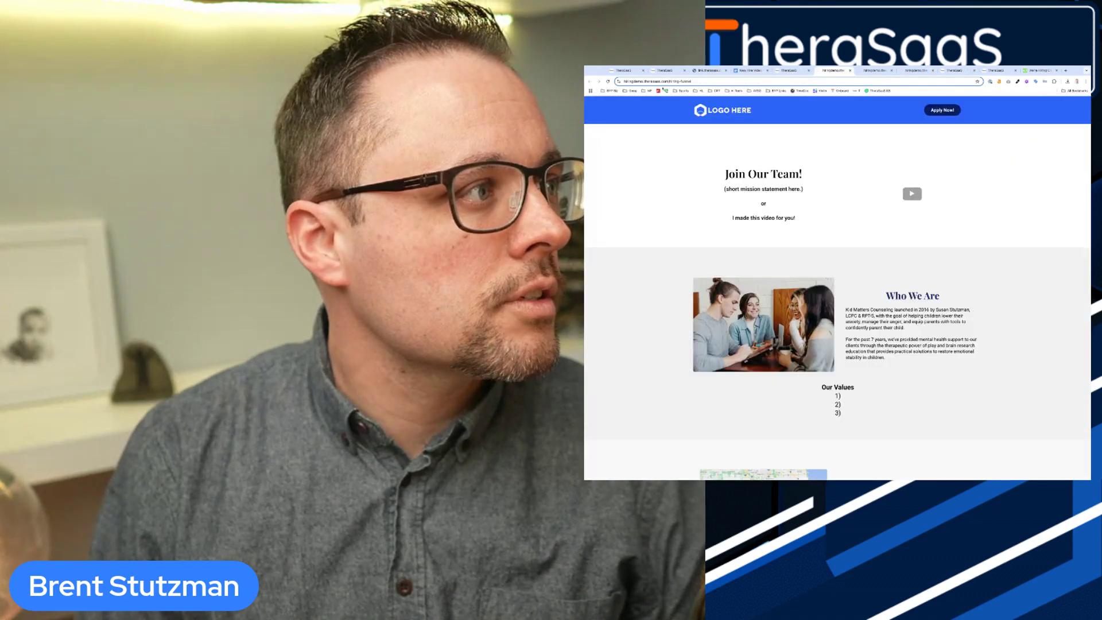
{"action": "left_click", "coordinate": [660, 81]}
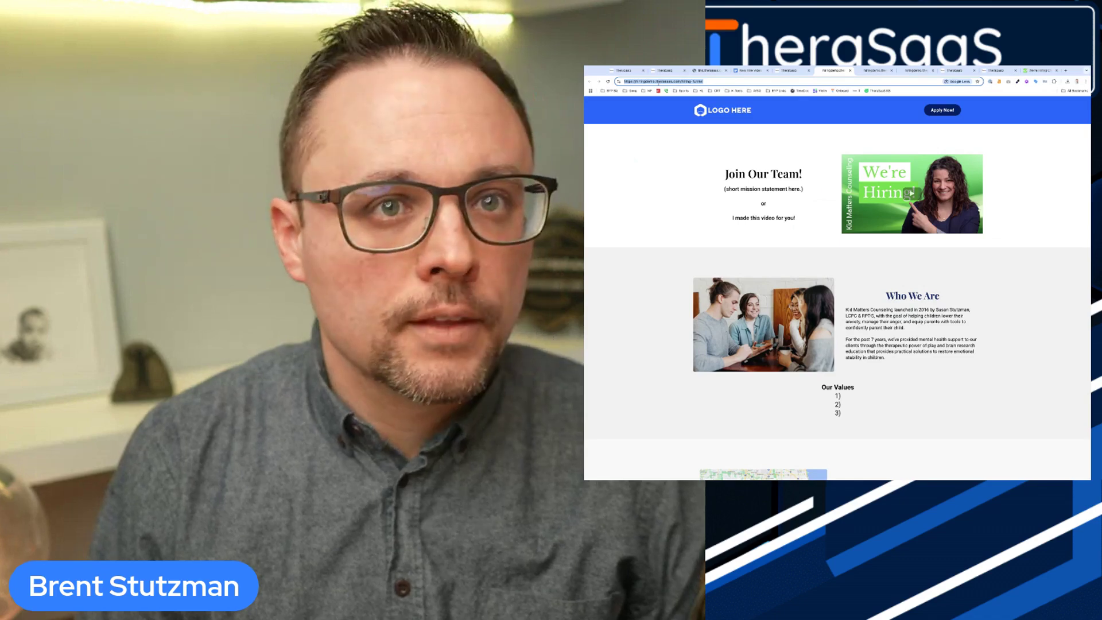
{"action": "left_click", "coordinate": [912, 193]}
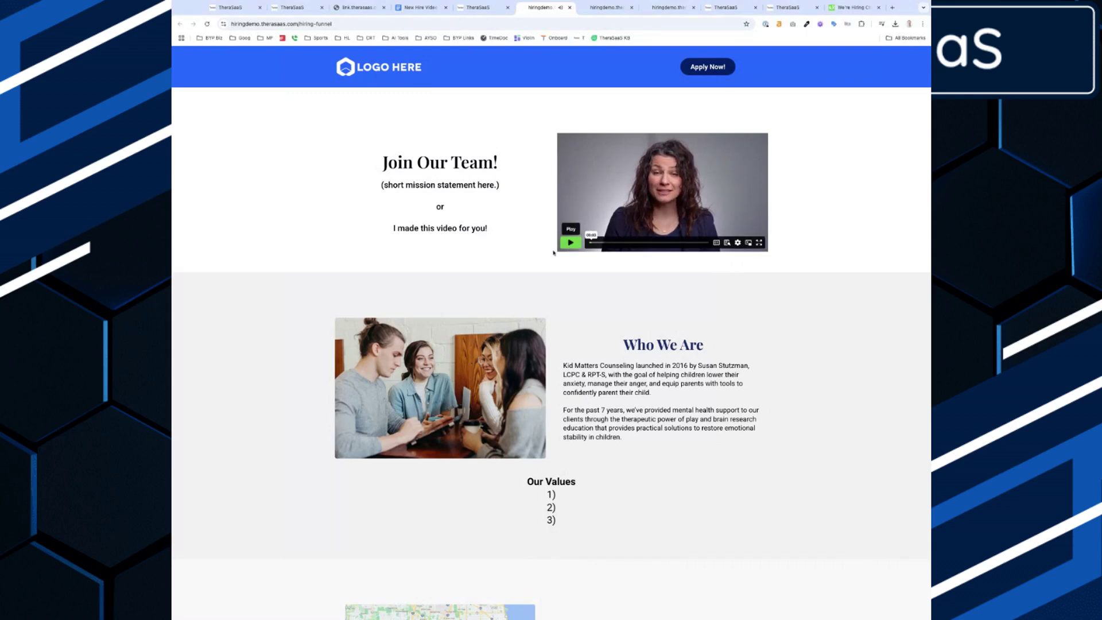
{"action": "left_click", "coordinate": [268, 25]}
{"action": "double_click", "coordinate": [268, 25]}
{"action": "left_click", "coordinate": [268, 24]}
{"action": "double_click", "coordinate": [280, 24]}
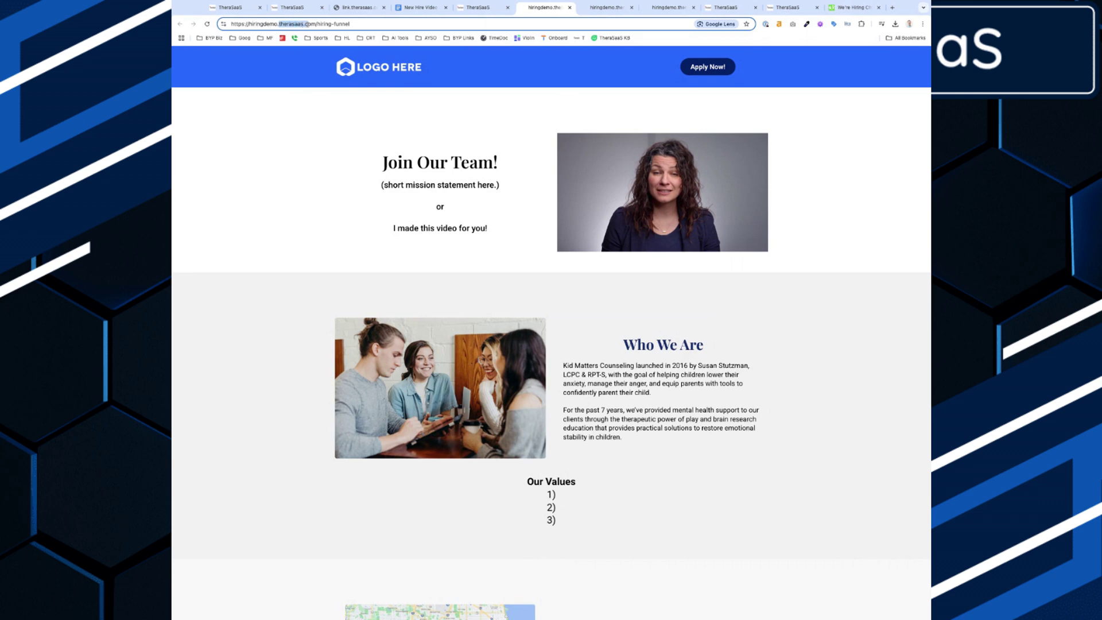
{"action": "double_click", "coordinate": [268, 24]}
Return to the funnel overview, display the funnel URL information, highlight the domain portion of the link, and close the dialog
{"action": "left_click", "coordinate": [478, 7]}
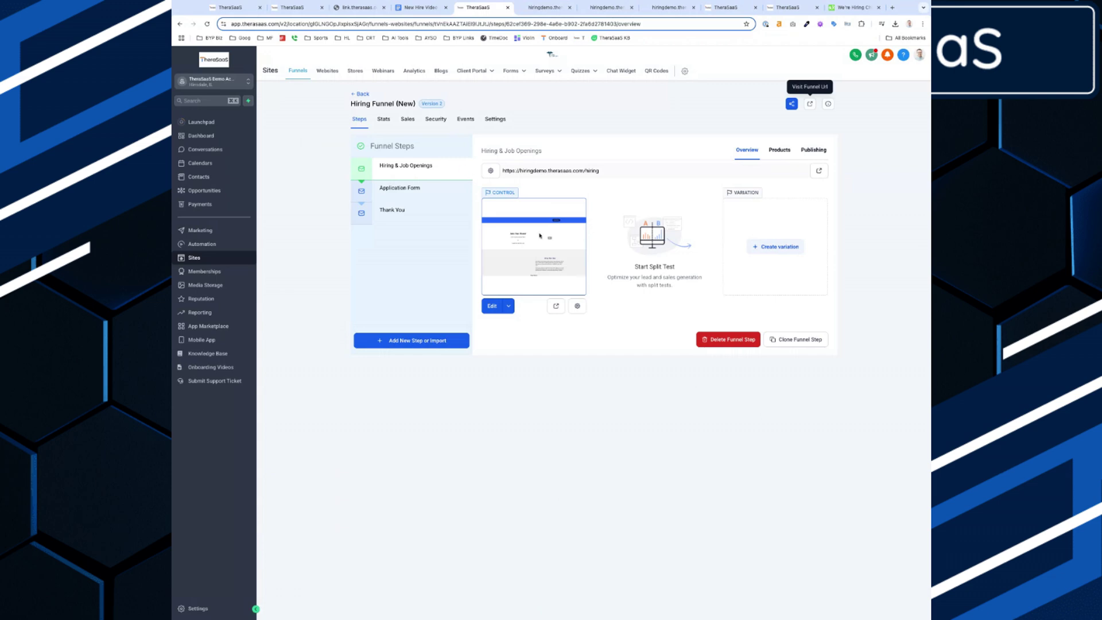
{"action": "left_click", "coordinate": [828, 105]}
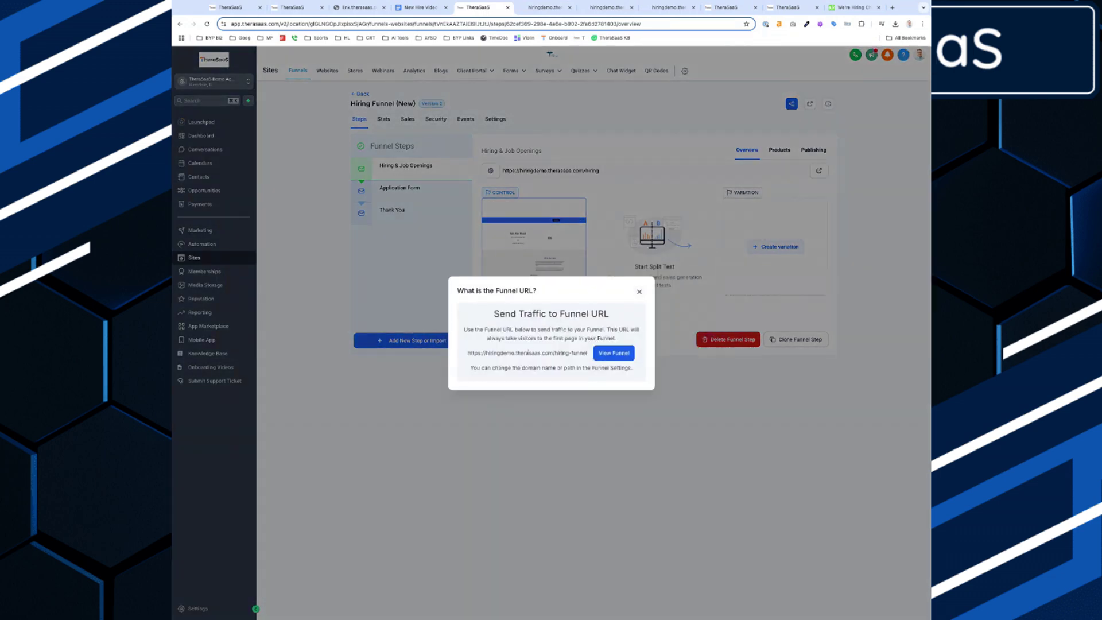
{"action": "left_click_drag", "start_coordinate": [383, 348], "coordinate": [635, 348]}
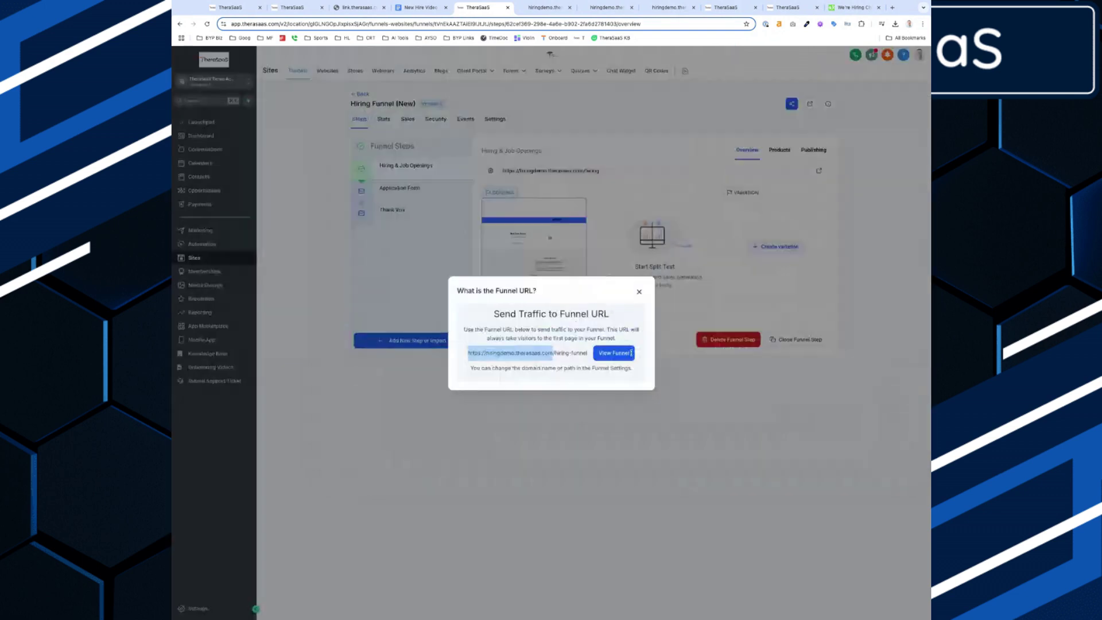
{"action": "left_click", "coordinate": [639, 291]}
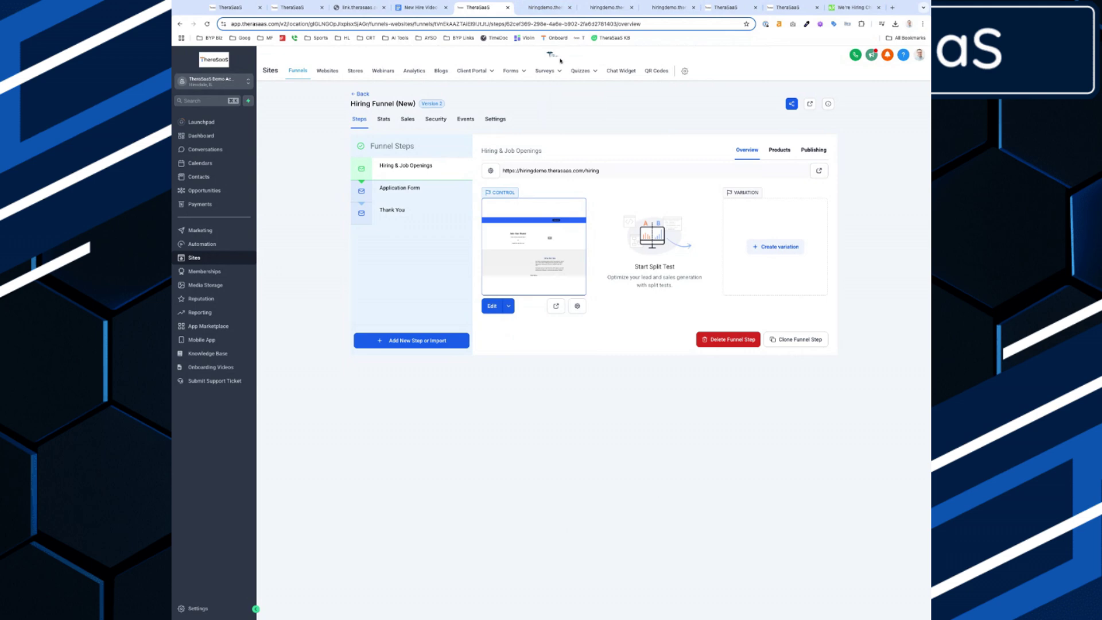
Show the Hiring Pipeline in Opportunities and examine its stages and the applicant card under New Hire Form Submitted
{"action": "left_click", "coordinate": [723, 8]}
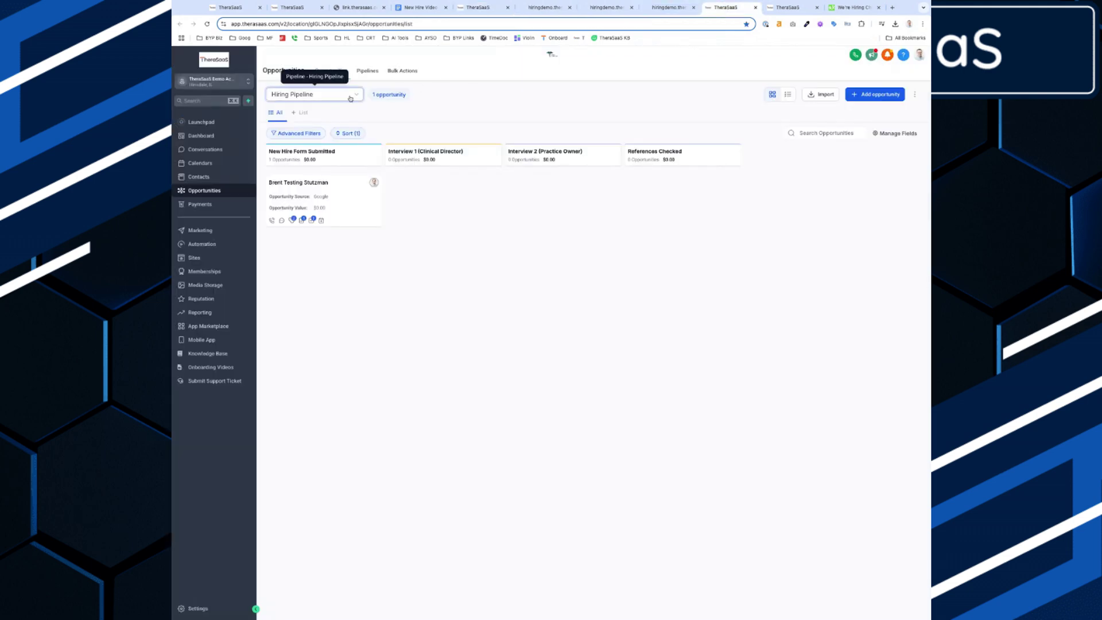
{"action": "scroll", "coordinate": [310, 160], "scroll_direction": "up", "scroll_amount": 5}
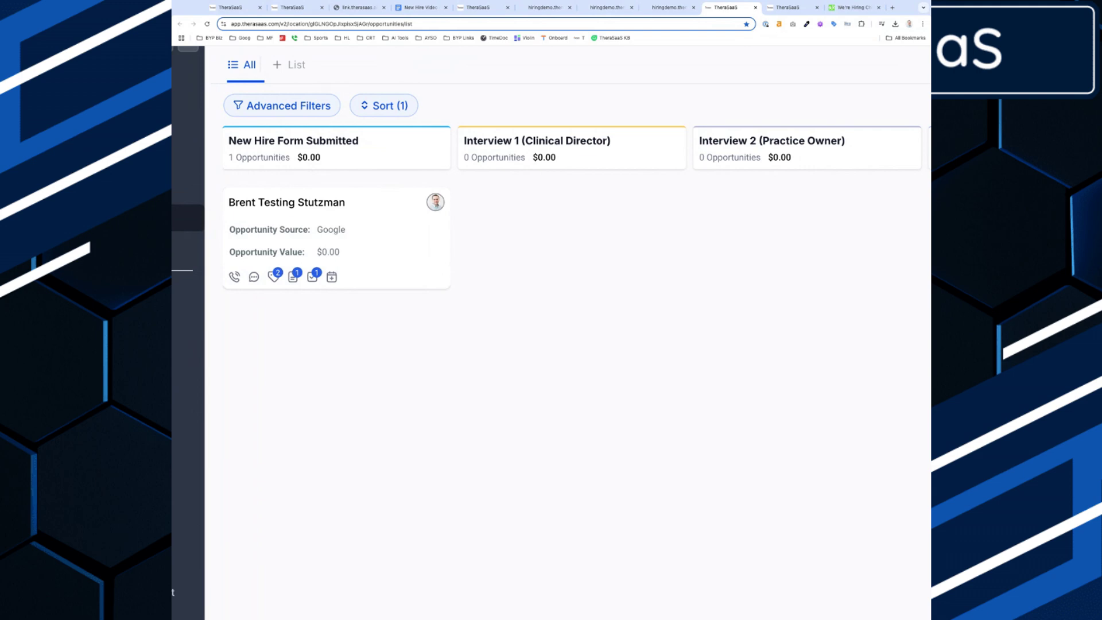
{"action": "scroll", "coordinate": [551, 333], "scroll_direction": "down", "scroll_amount": 5}
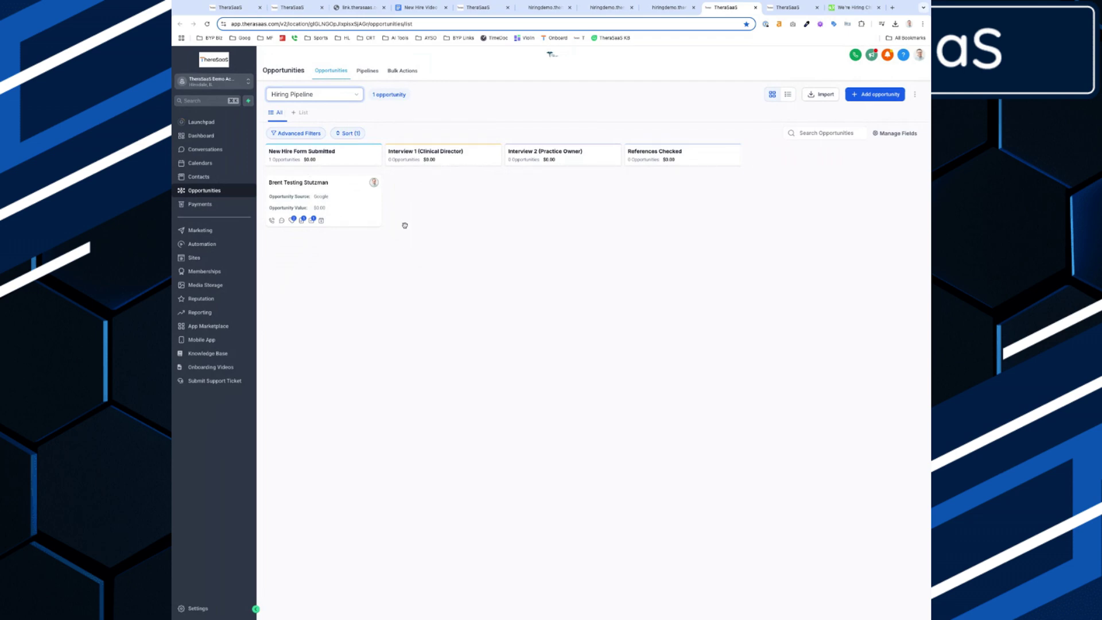
{"action": "left_click_drag", "start_coordinate": [337, 200], "coordinate": [418, 172]}
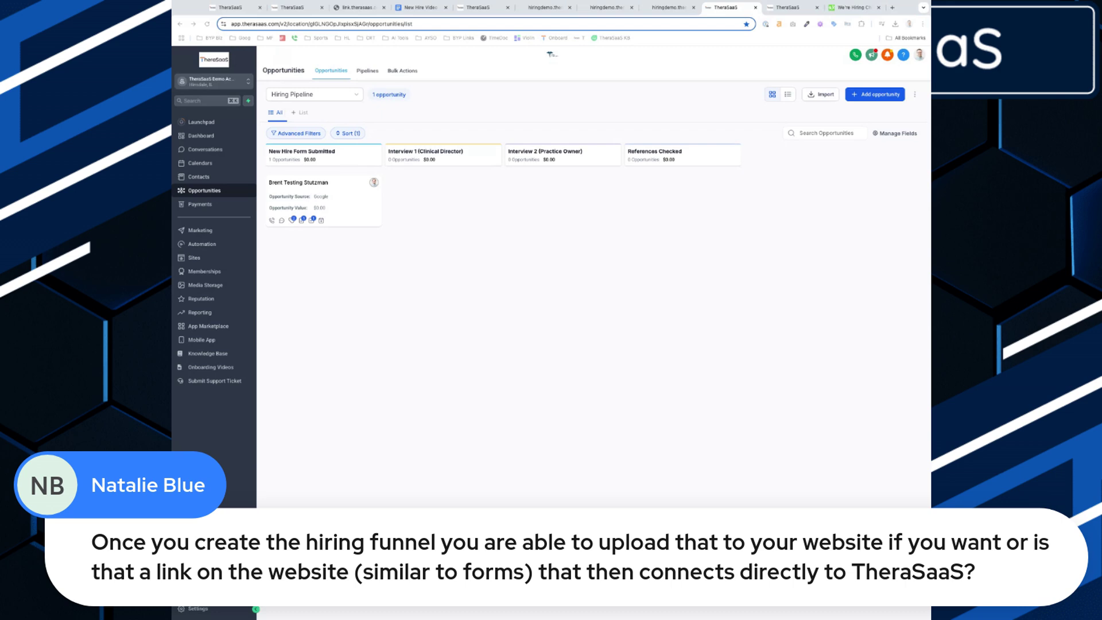
Go back to the funnel overview, search the sub-accounts for "webin", switch to Webinar TheraSaaS and open Hiring Funnel (New)
{"action": "left_click", "coordinate": [484, 9]}
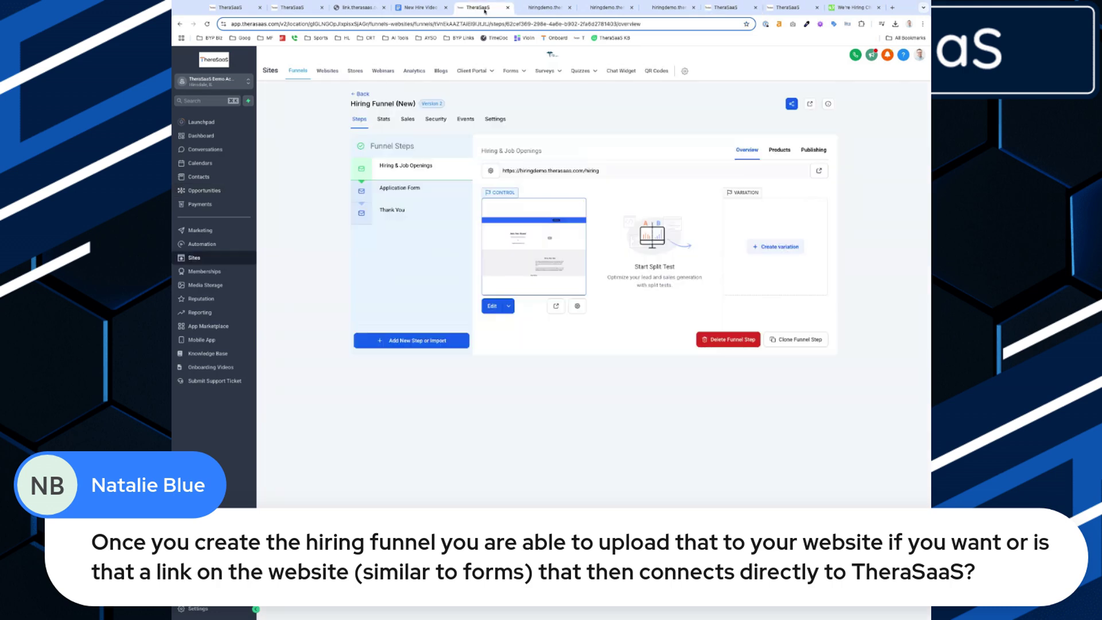
{"action": "left_click", "coordinate": [237, 87]}
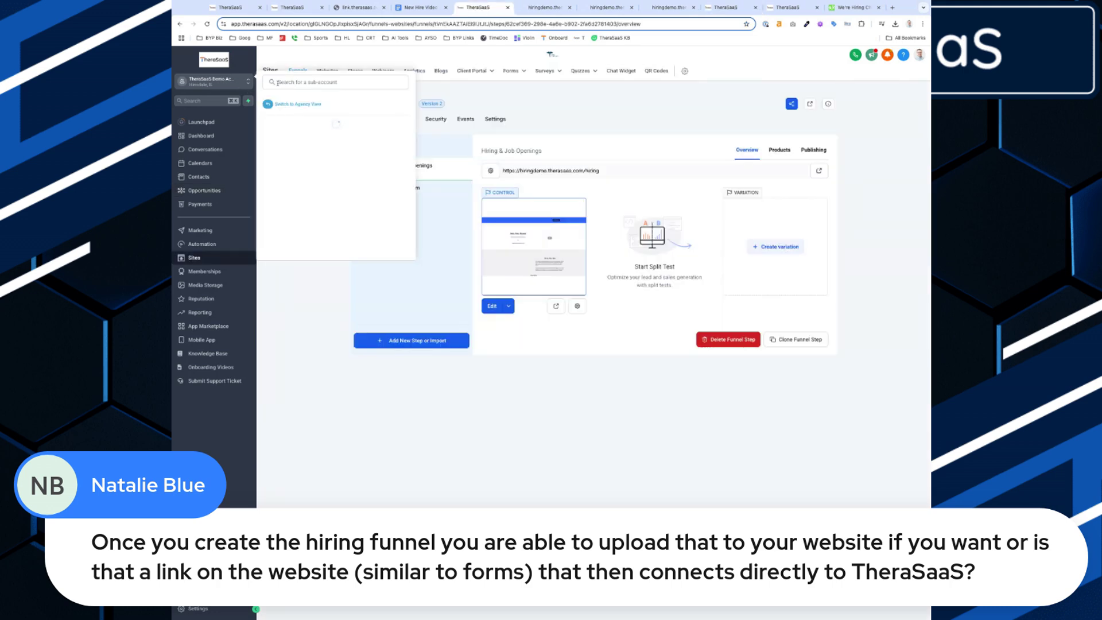
{"action": "type", "text": "webi"}
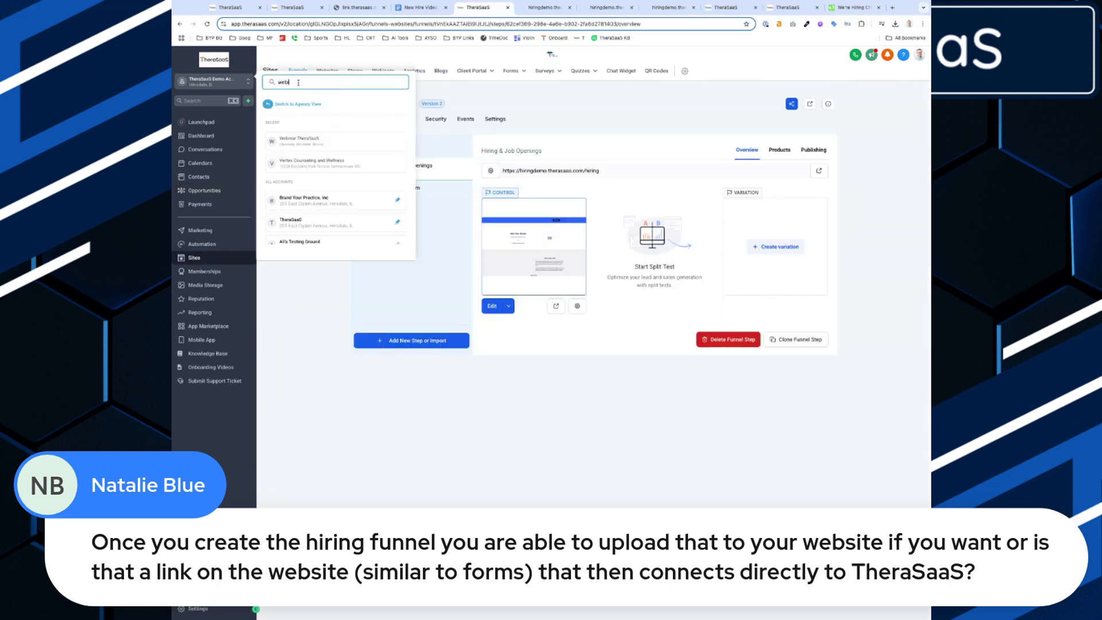
{"action": "type", "text": "n"}
{"action": "left_click", "coordinate": [305, 140]}
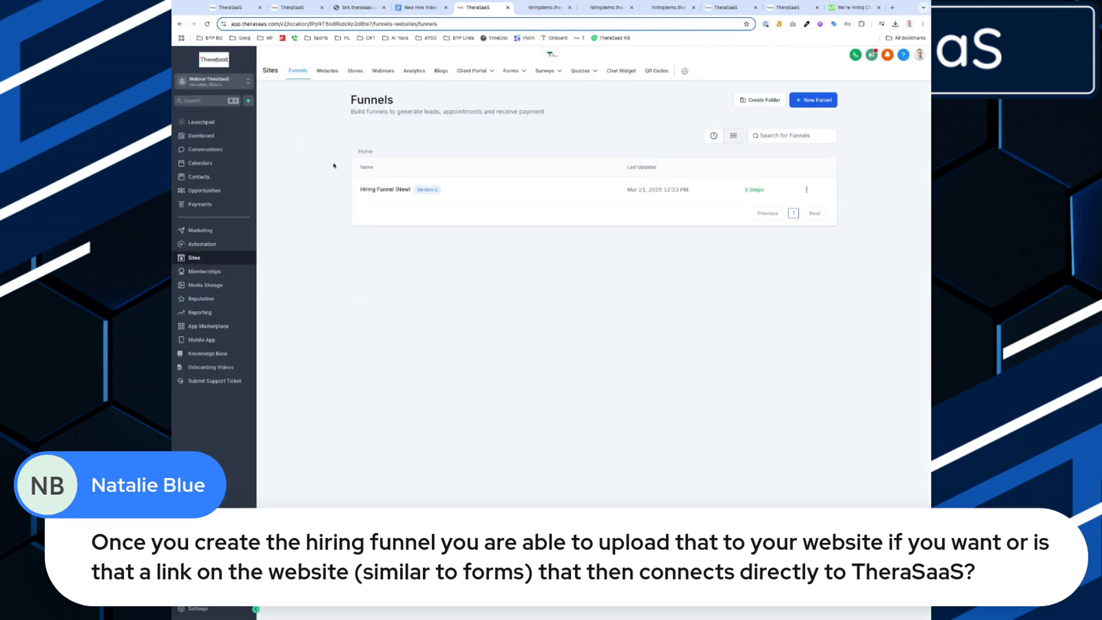
{"action": "left_click", "coordinate": [381, 190]}
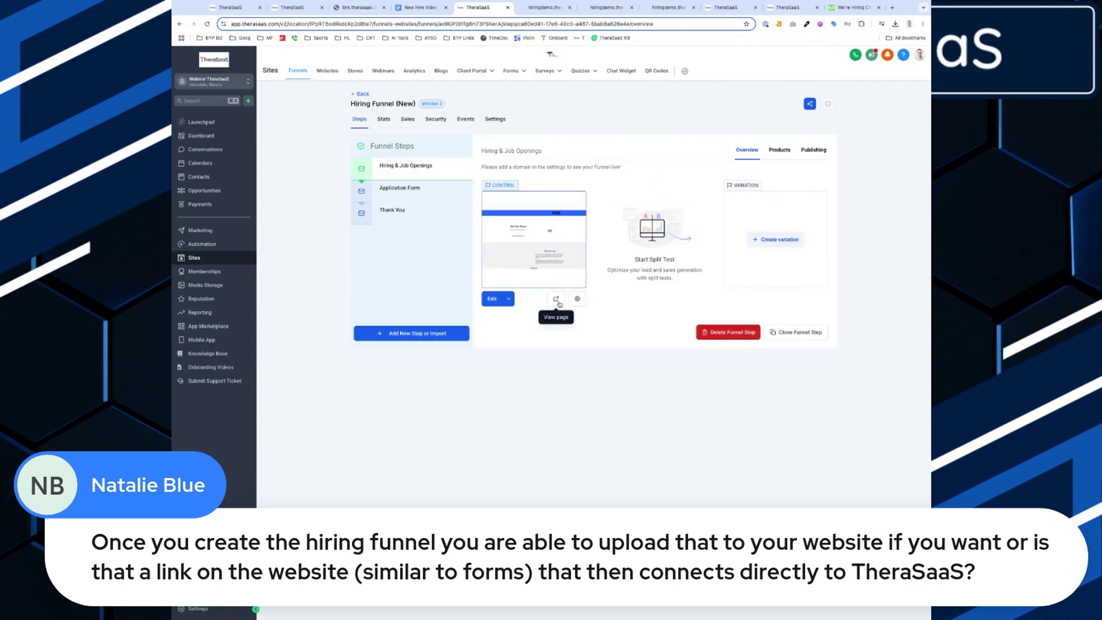
Preview the Hiring & Job Openings page and highlight its full preview link in the address
{"action": "left_click", "coordinate": [556, 299]}
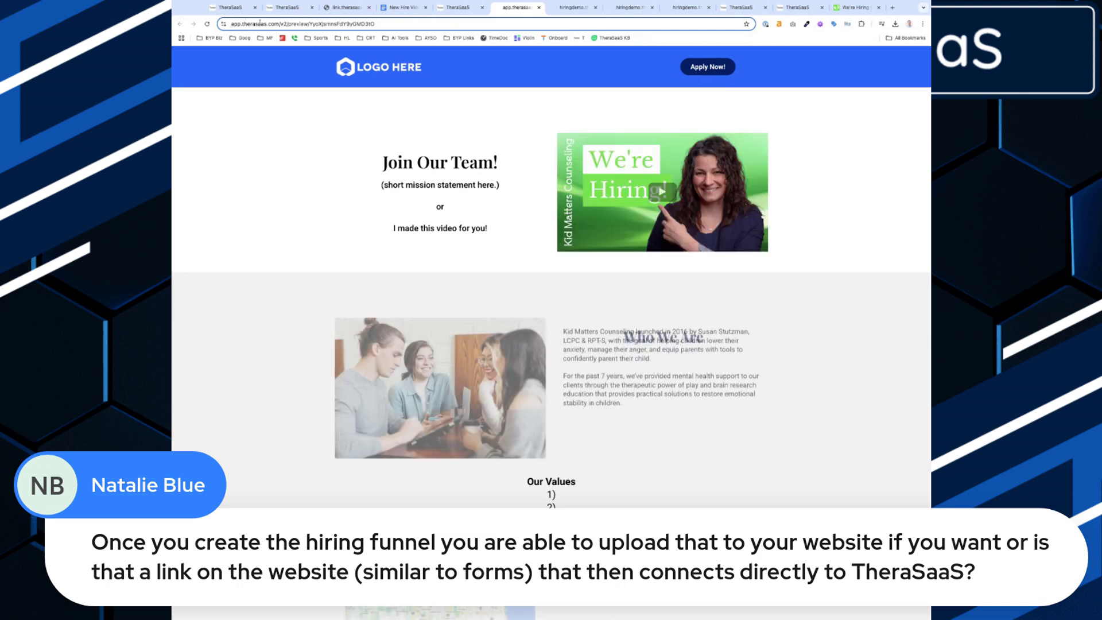
{"action": "left_click", "coordinate": [232, 24]}
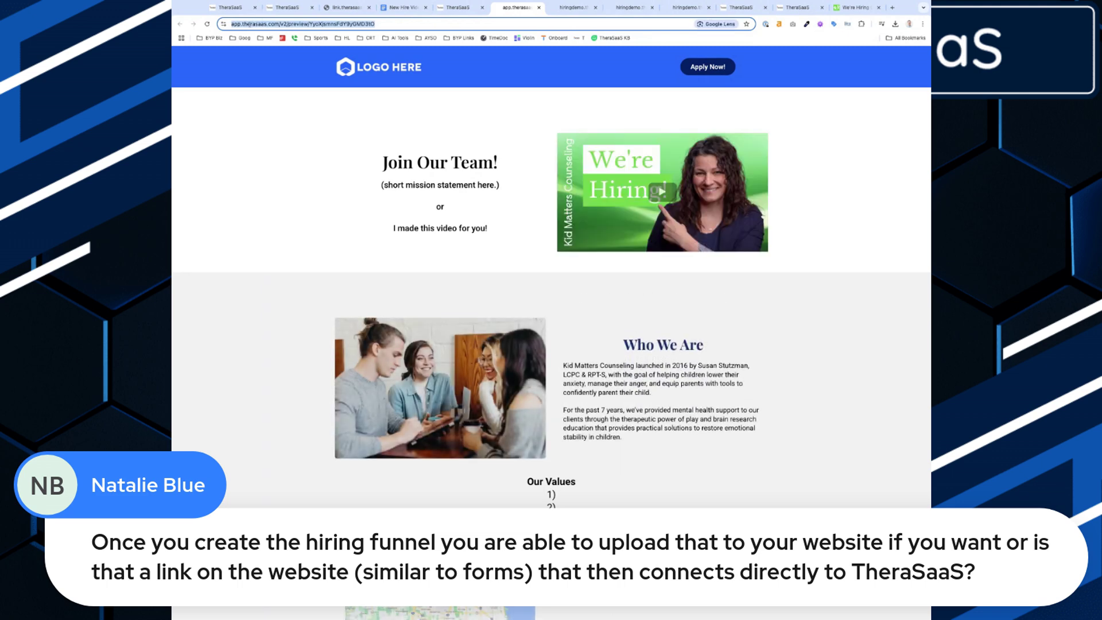
{"action": "left_click", "coordinate": [309, 23]}
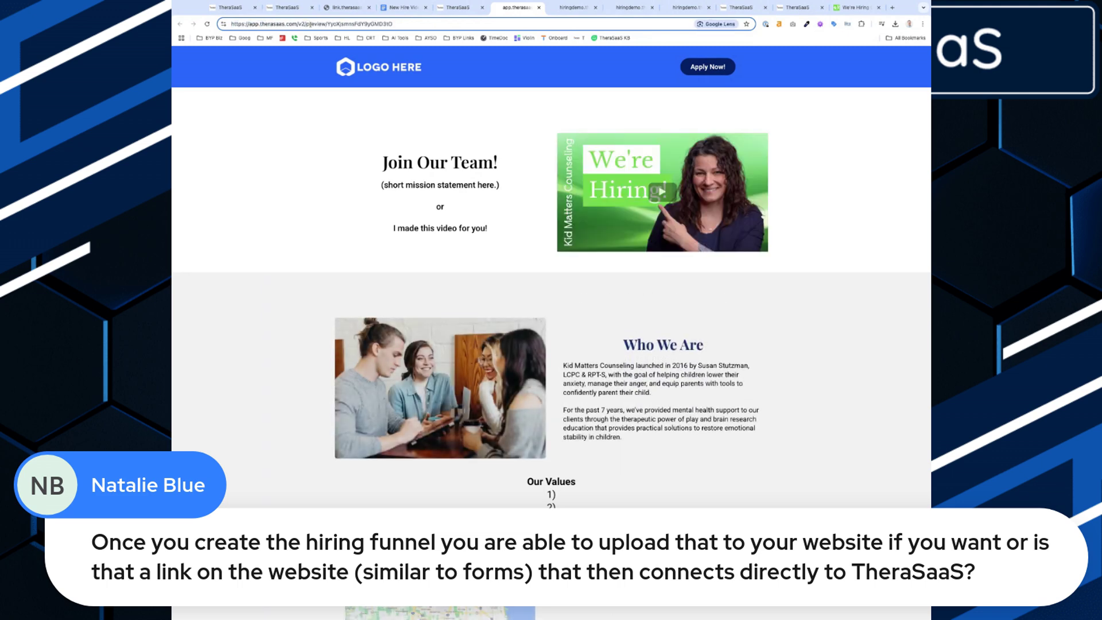
{"action": "left_click_drag", "start_coordinate": [400, 24], "coordinate": [232, 23]}
{"action": "left_click_drag", "start_coordinate": [396, 23], "coordinate": [233, 23]}
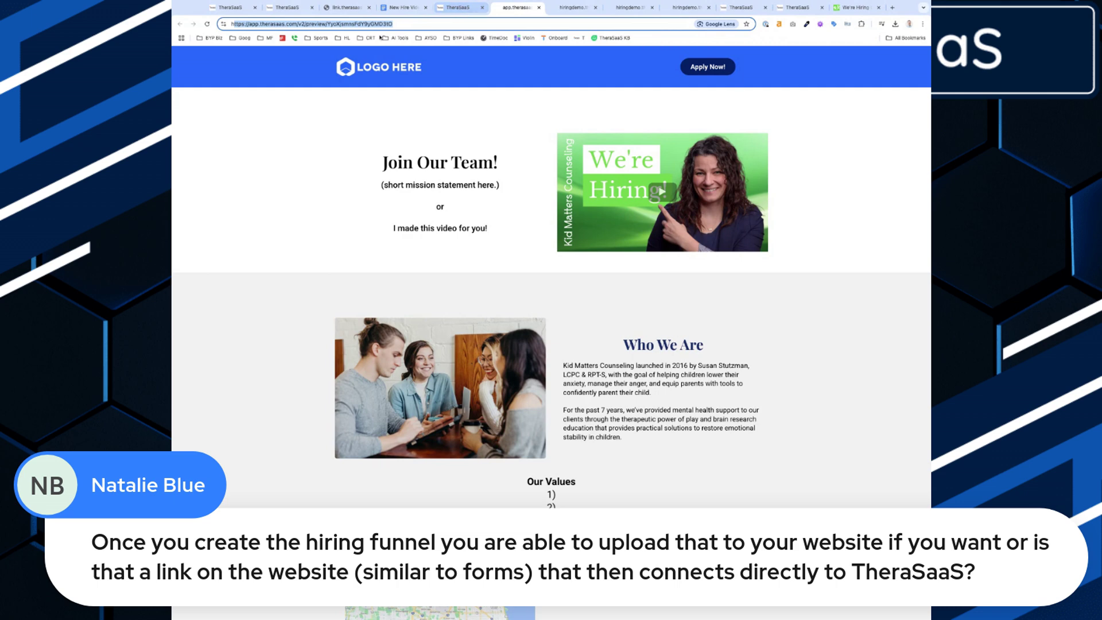
Return to the funnel, open the account's domain settings, and start connecting the subdomain hire.therasaas.com
{"action": "left_click", "coordinate": [455, 8]}
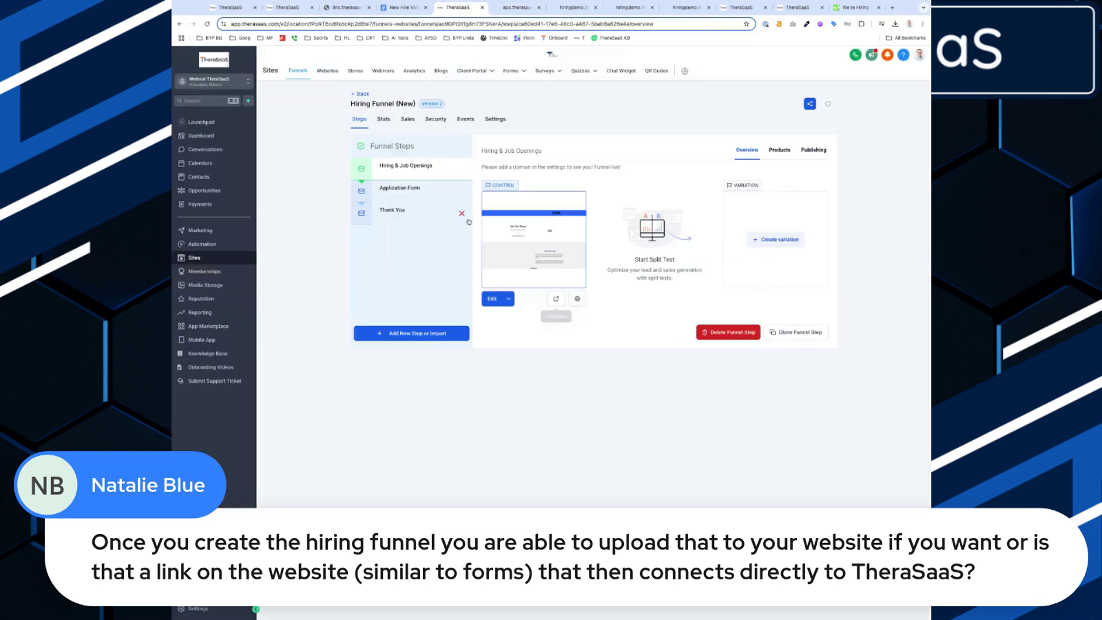
{"action": "left_click", "coordinate": [685, 73]}
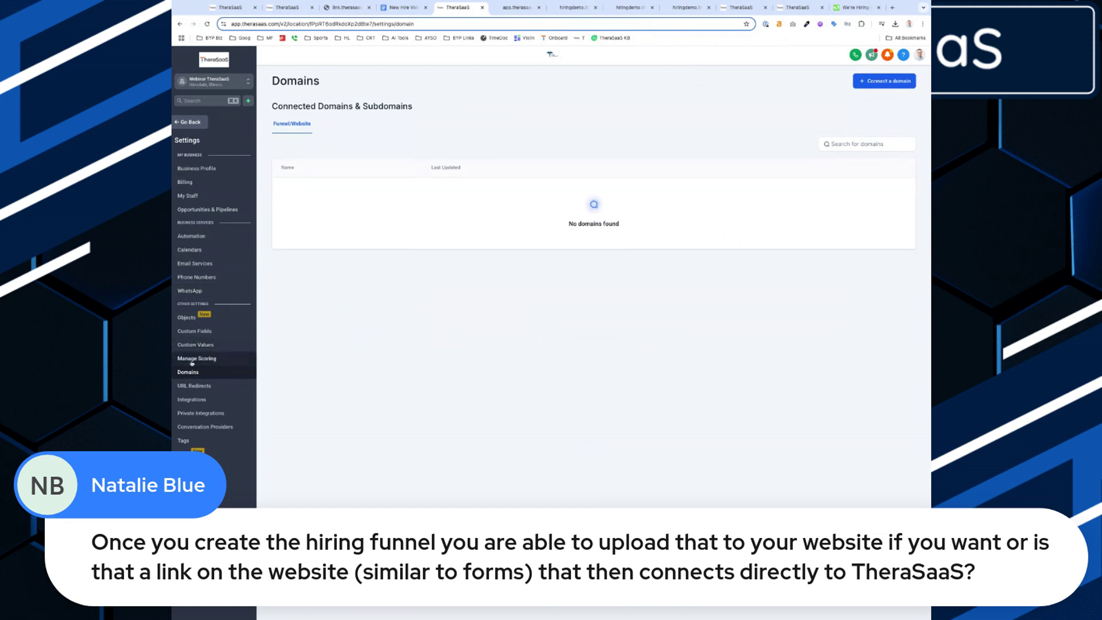
{"action": "left_click", "coordinate": [866, 83]}
{"action": "type", "text": "hire."}
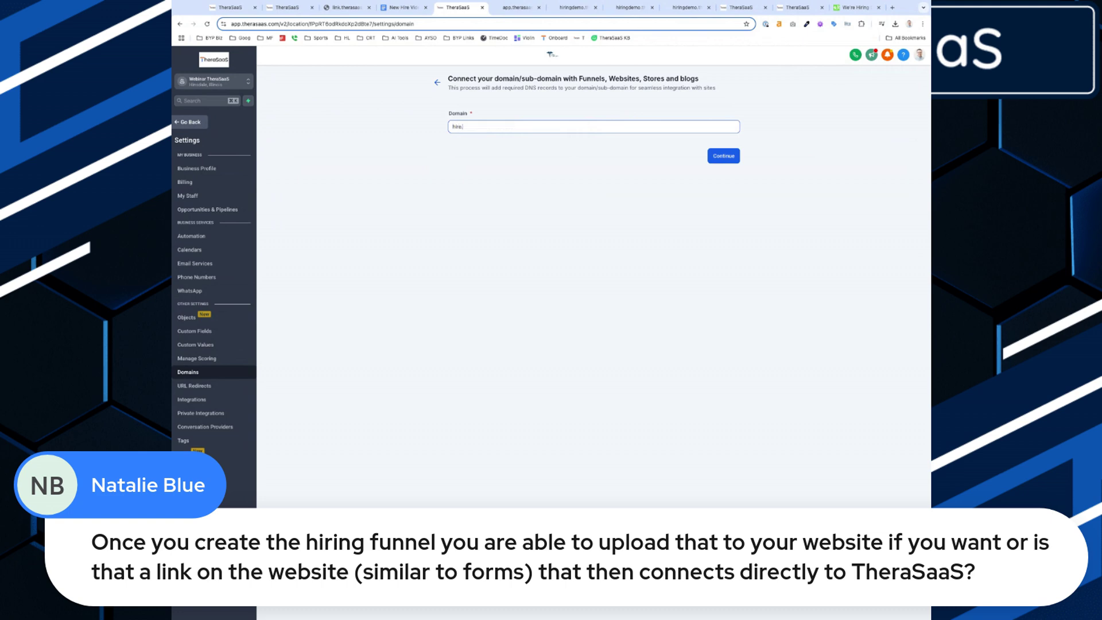
{"action": "type", "text": "therasaas.com"}
{"action": "left_click", "coordinate": [735, 162]}
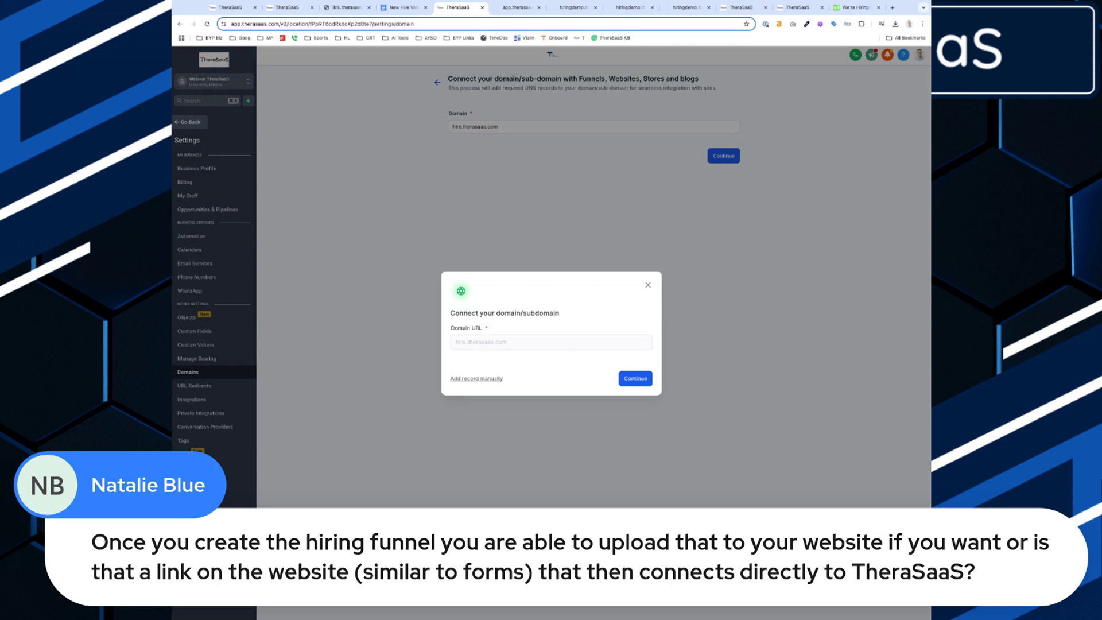
Show the manual DNS record for the subdomain, highlight its host and required value, and exit the setup without connecting it
{"action": "left_click", "coordinate": [495, 378]}
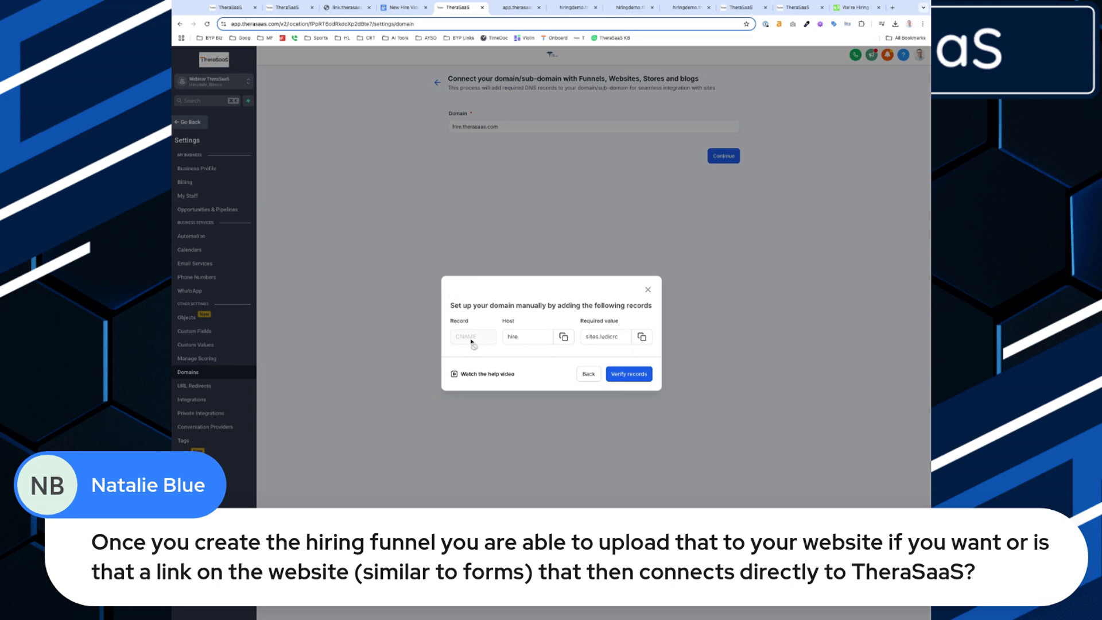
{"action": "key", "text": "ctrl+plus"}
{"action": "left_click", "coordinate": [526, 340]}
{"action": "double_click", "coordinate": [526, 340]}
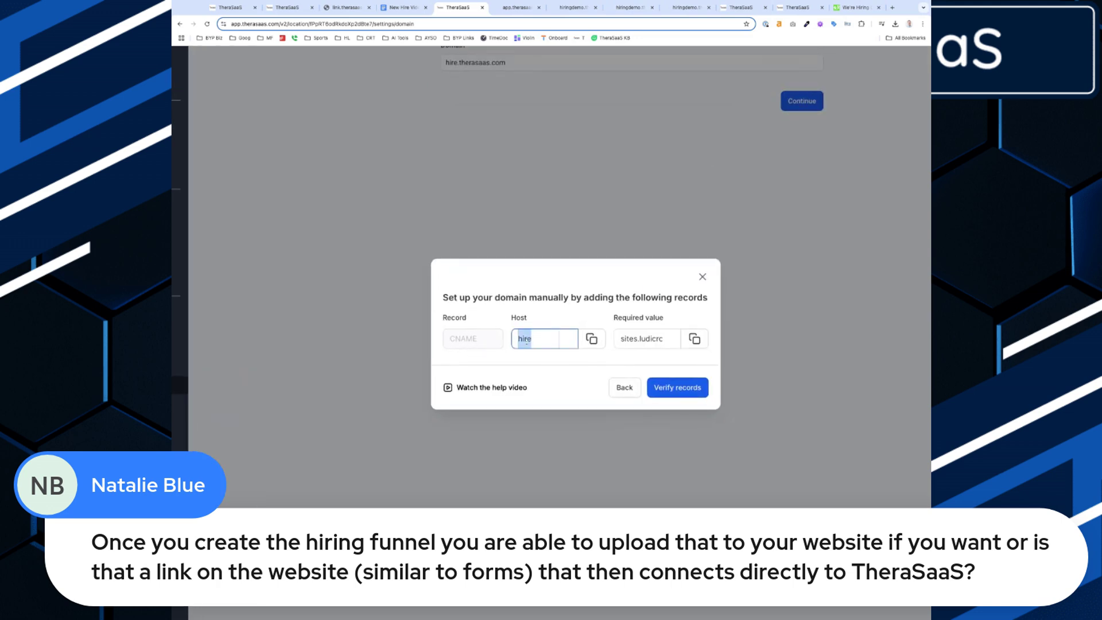
{"action": "left_click", "coordinate": [620, 339]}
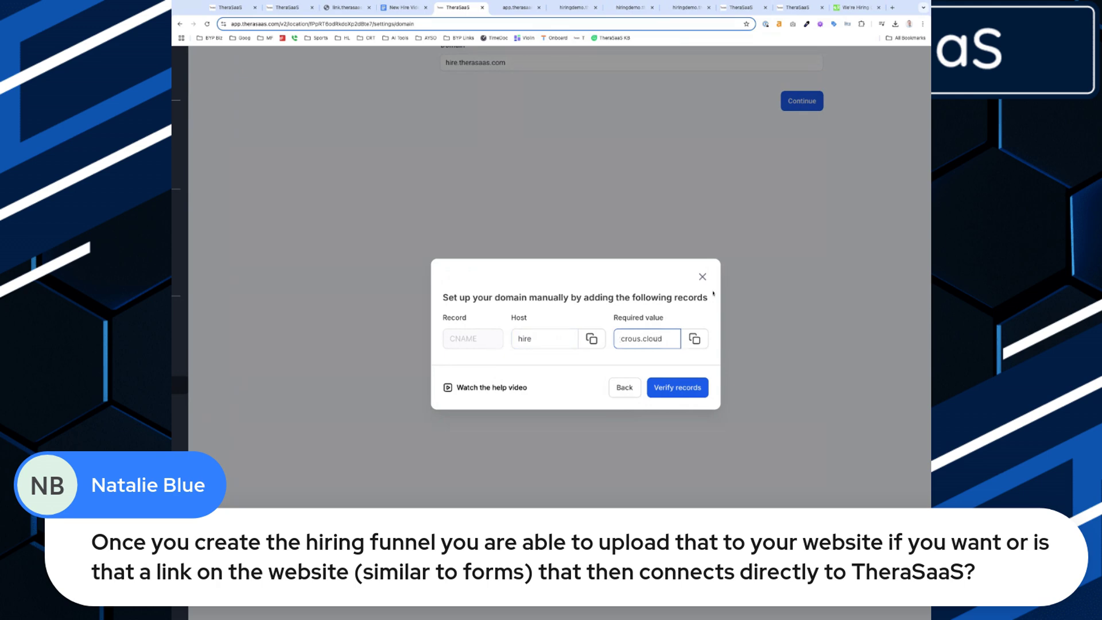
{"action": "left_click", "coordinate": [702, 277]}
{"action": "left_click", "coordinate": [489, 131]}
{"action": "left_click", "coordinate": [437, 85]}
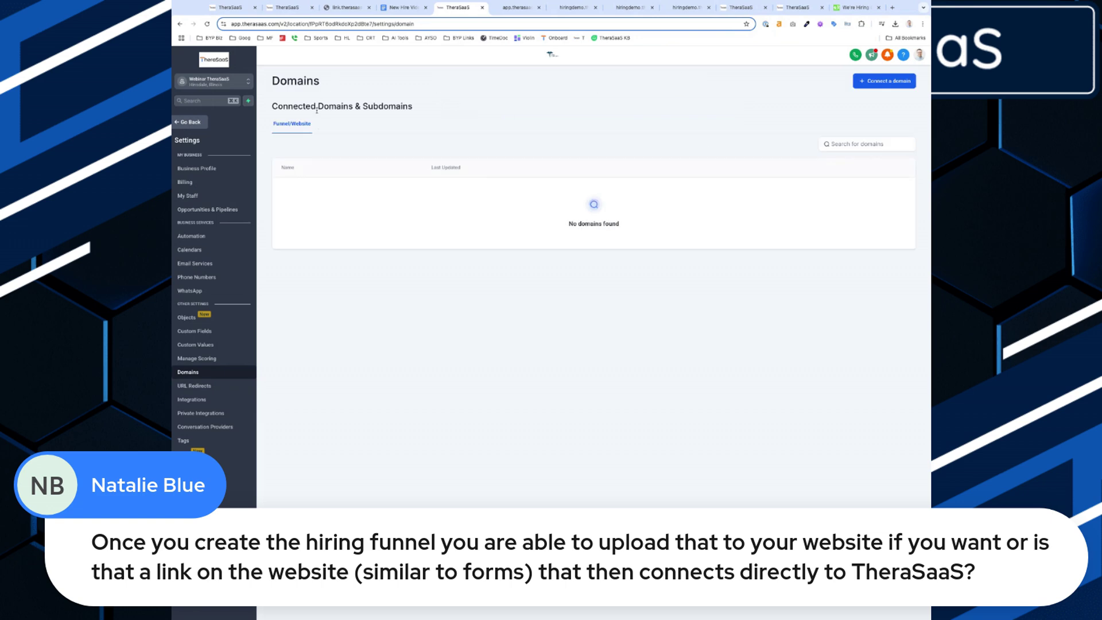
Return to Hiring Funnel (New), show the Domain choices in its settings, and go back to the Hiring & Job Openings step
{"action": "left_click", "coordinate": [196, 123]}
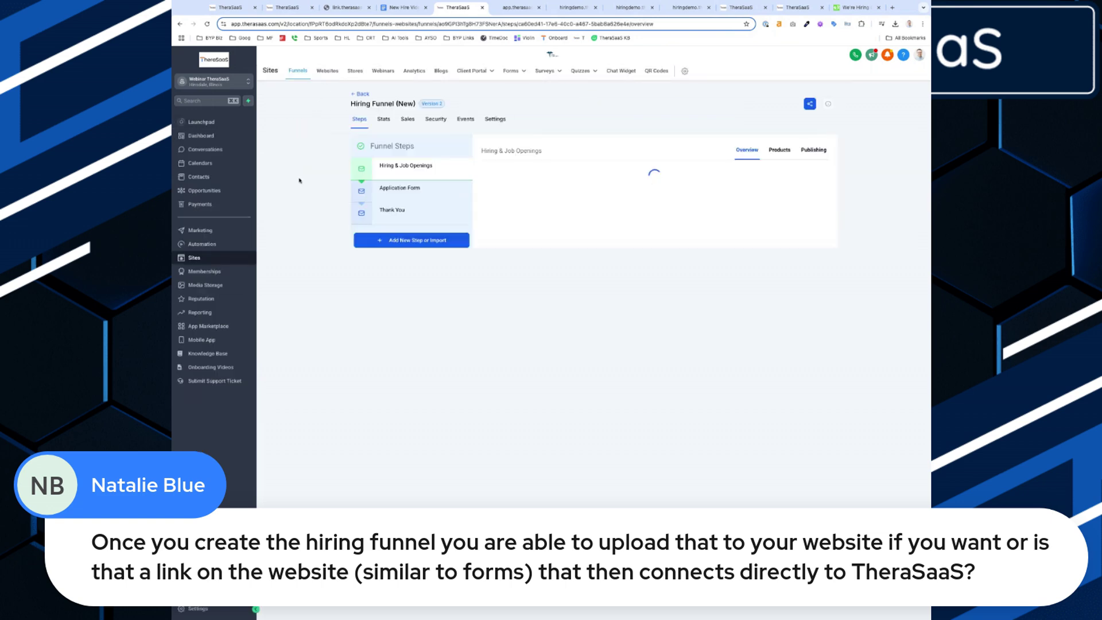
{"action": "left_click", "coordinate": [495, 119]}
{"action": "left_click", "coordinate": [643, 177]}
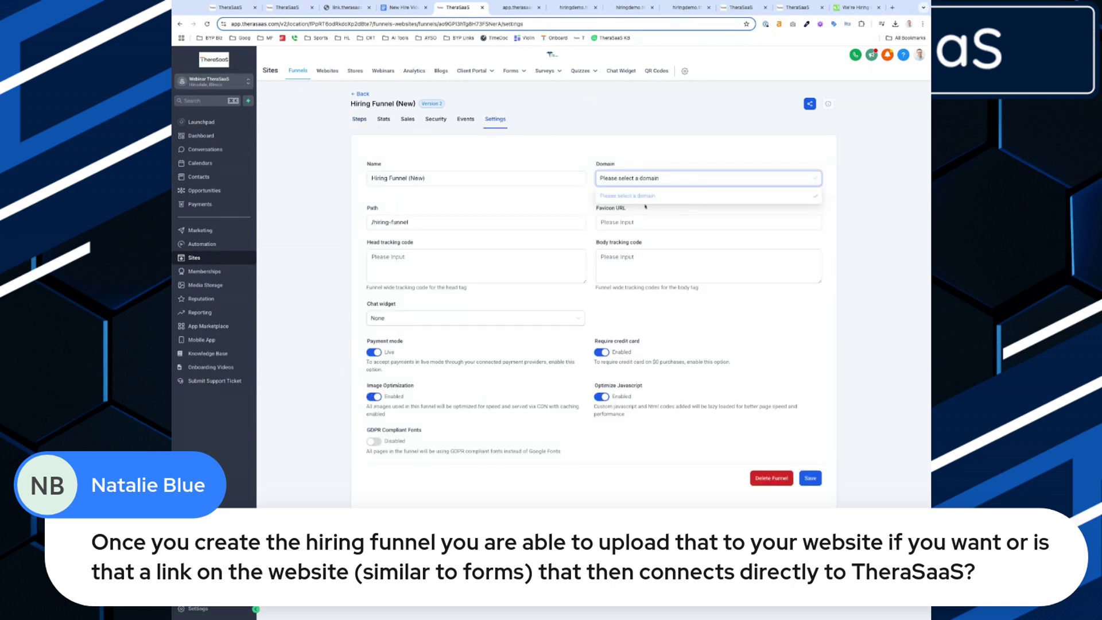
{"action": "left_click", "coordinate": [677, 151]}
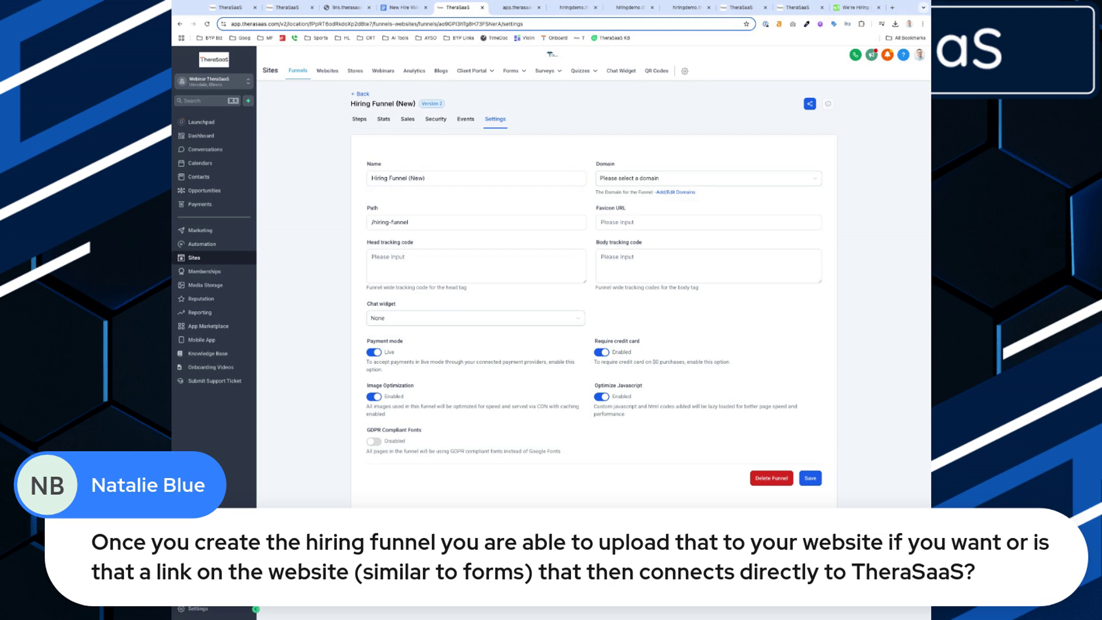
{"action": "left_click", "coordinate": [357, 119]}
{"action": "left_click", "coordinate": [424, 167]}
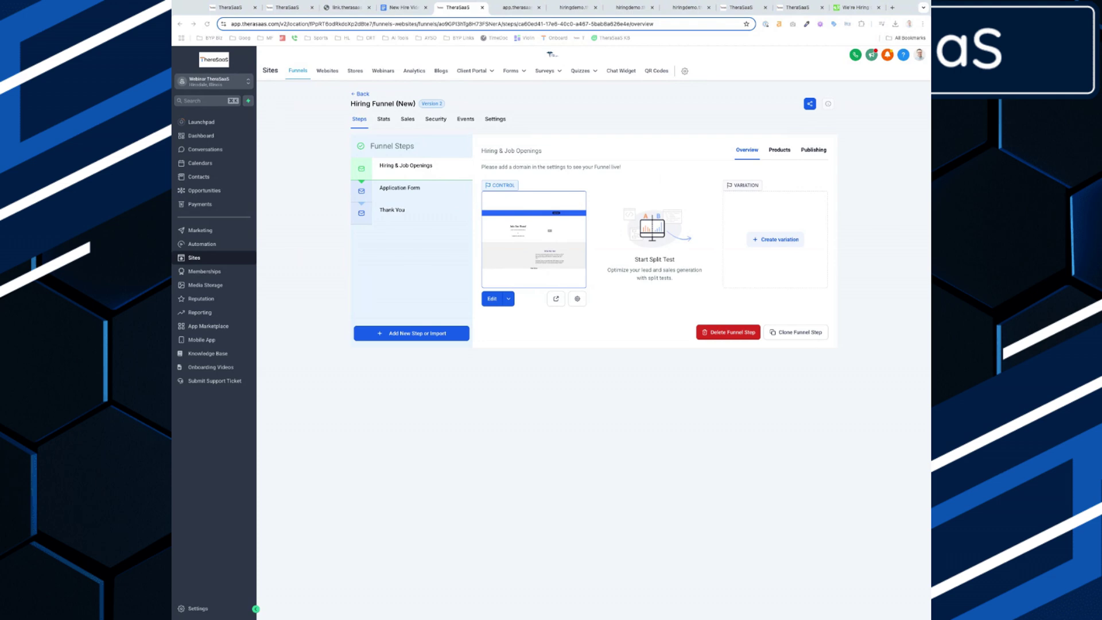
Switch from the Hiring Pipeline to the New Hire Demo Workflows, open New Hiring Application Workflow, and review its form-submitted trigger
{"action": "left_click", "coordinate": [736, 8]}
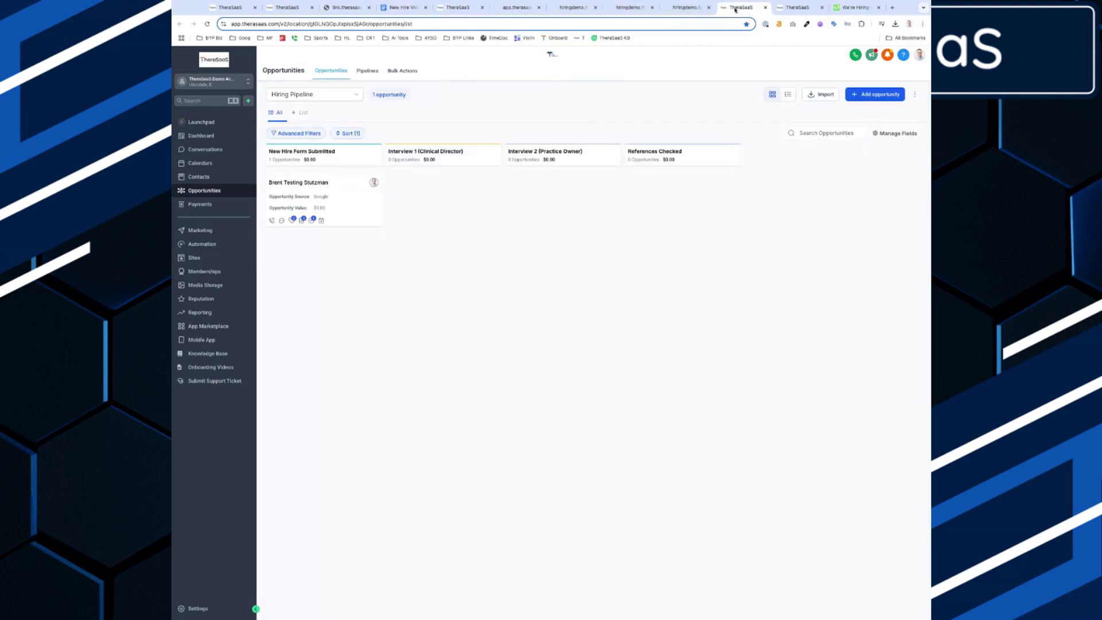
{"action": "left_click", "coordinate": [797, 8]}
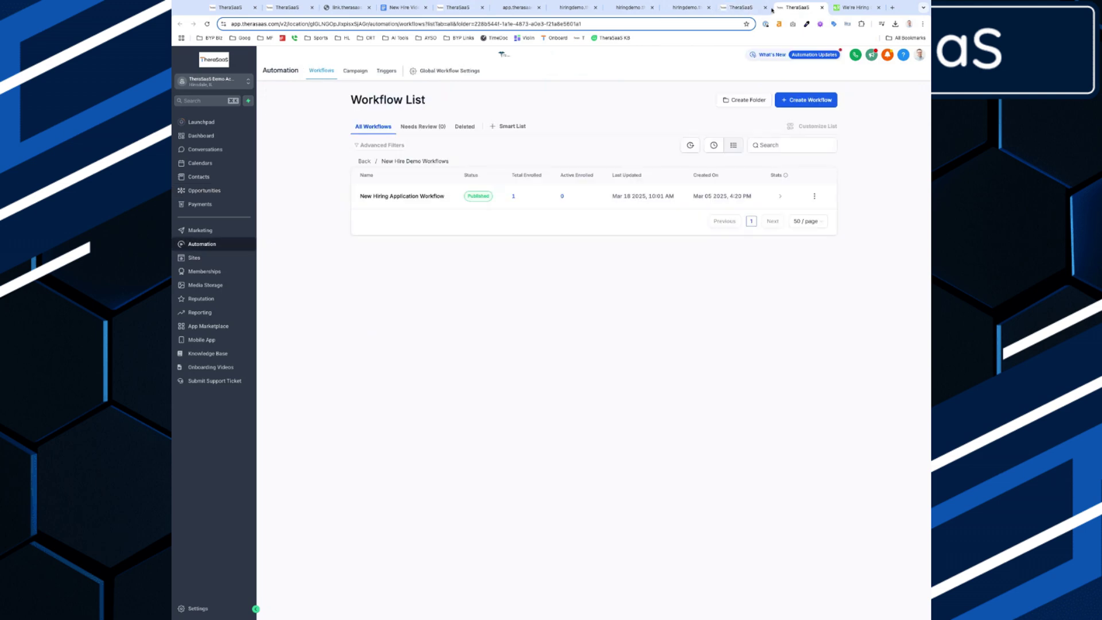
{"action": "left_click", "coordinate": [404, 197]}
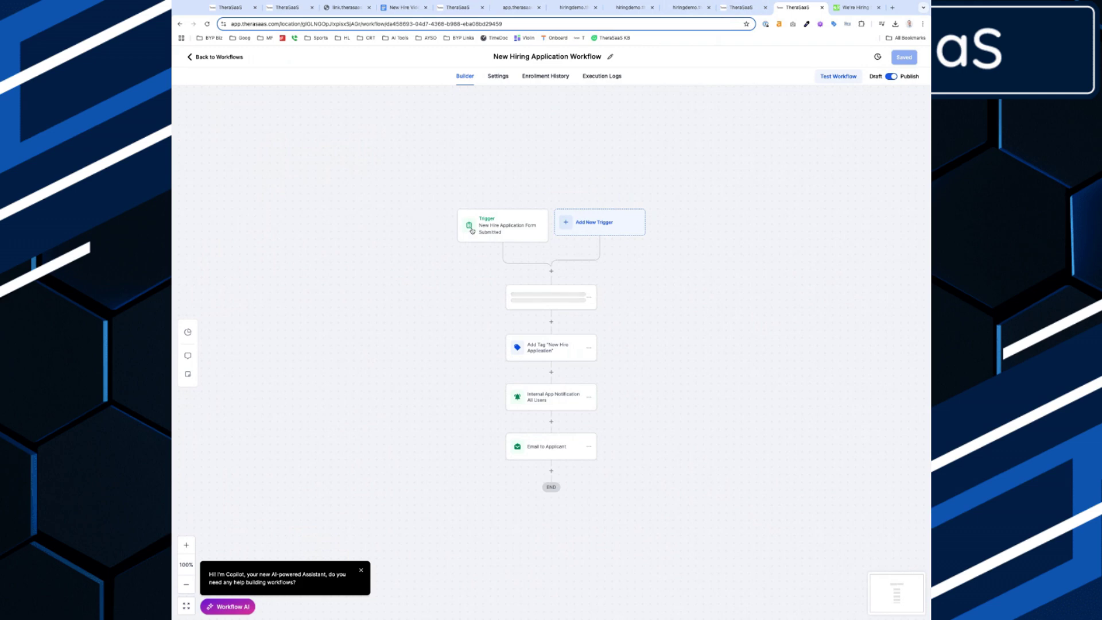
{"action": "left_click", "coordinate": [492, 227]}
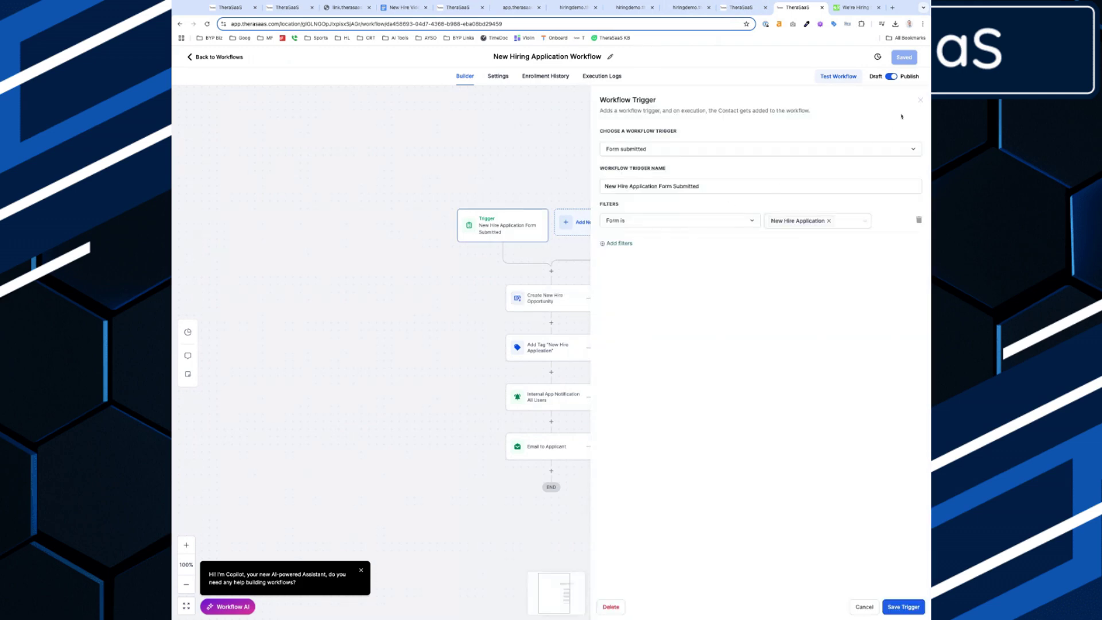
{"action": "left_click", "coordinate": [921, 100]}
Review the workflow's Create New Hire Opportunity, Add Tag "New Hire Application" and Internal App Notification All Users actions
{"action": "left_click", "coordinate": [561, 302]}
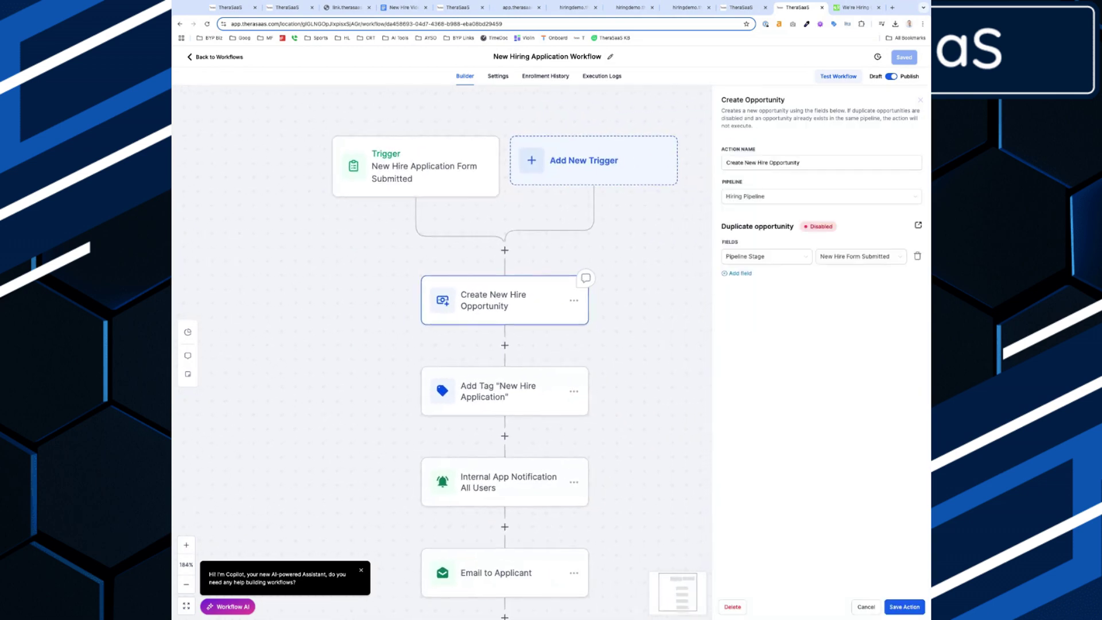
{"action": "left_click", "coordinate": [469, 394]}
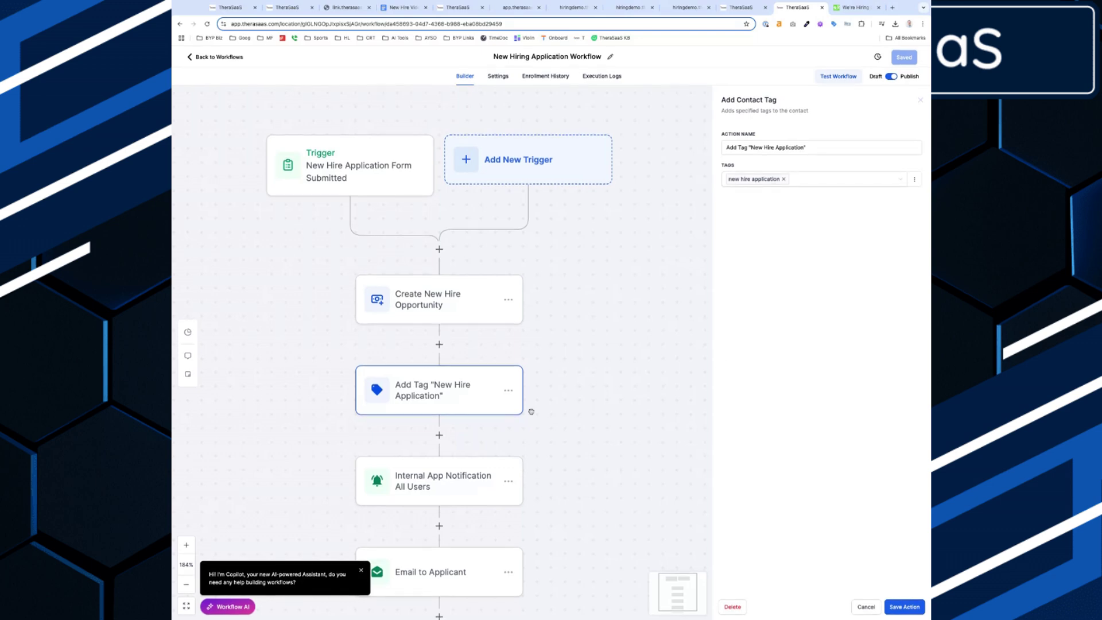
{"action": "left_click", "coordinate": [468, 480]}
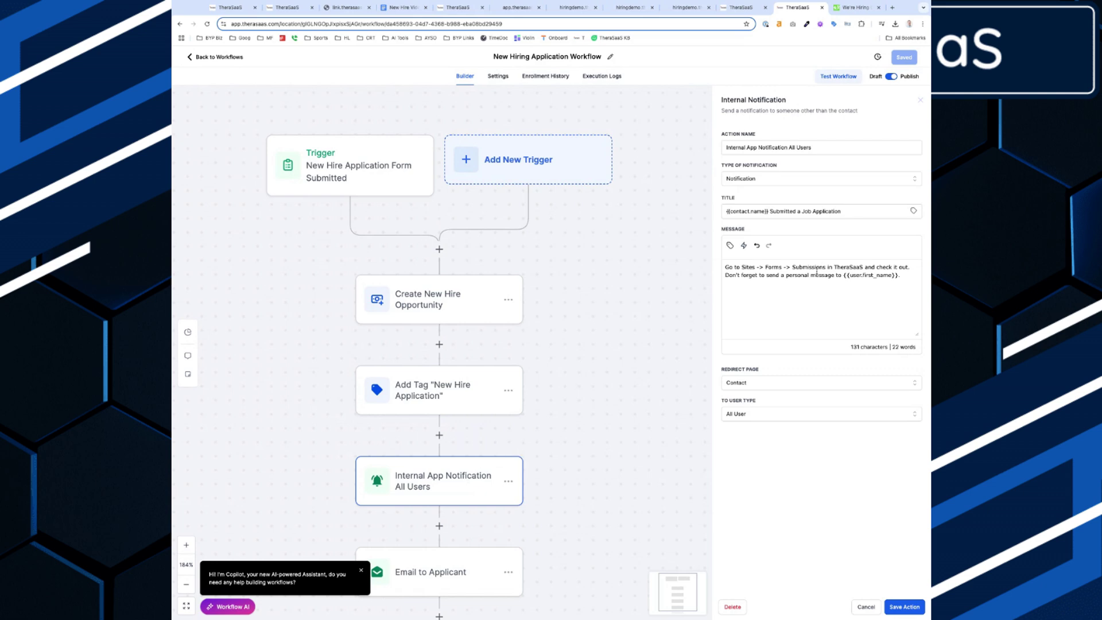
Open the Email to Applicant action and read its subject and message from the greeting to the signature
{"action": "left_click", "coordinate": [438, 576]}
{"action": "scroll", "coordinate": [781, 395], "scroll_direction": "down", "scroll_amount": 2}
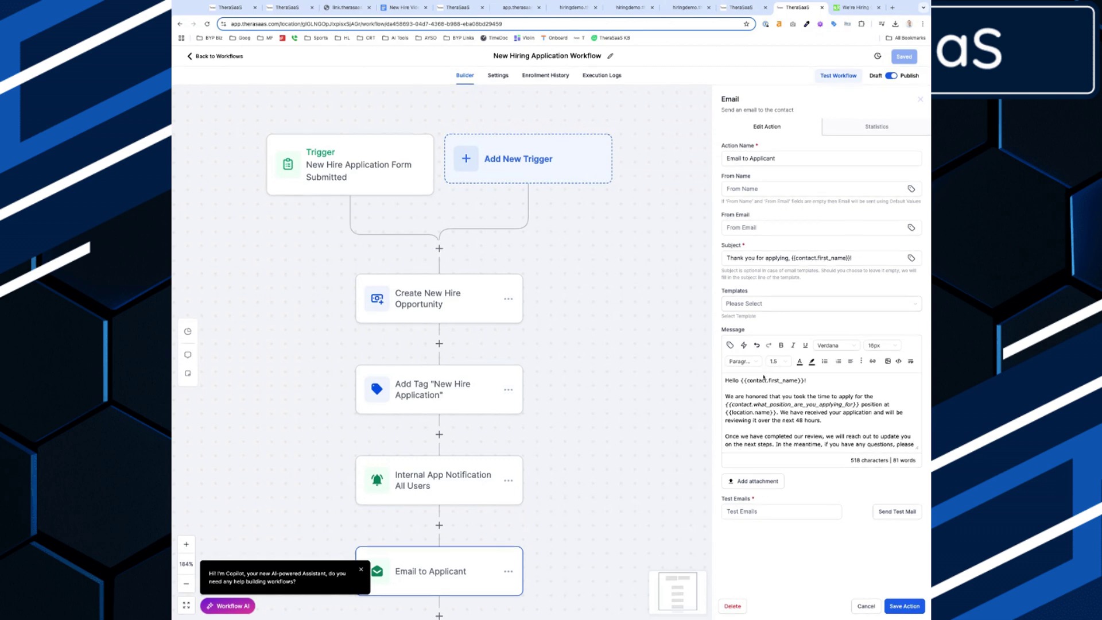
{"action": "scroll", "coordinate": [781, 396], "scroll_direction": "down", "scroll_amount": 3}
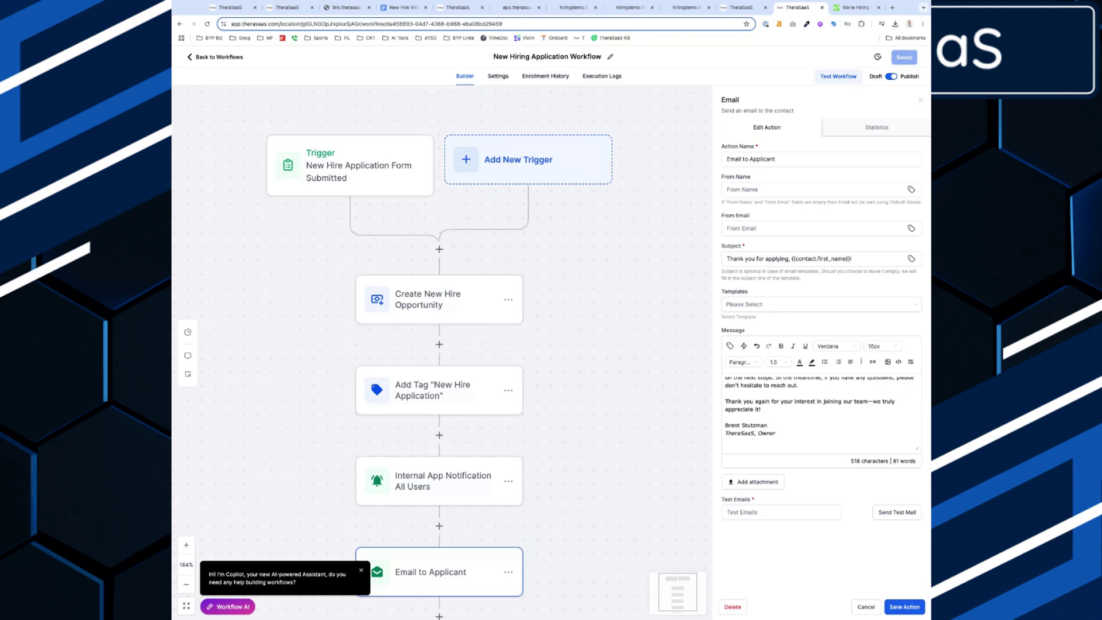
{"action": "scroll", "coordinate": [821, 407], "scroll_direction": "up", "scroll_amount": 4}
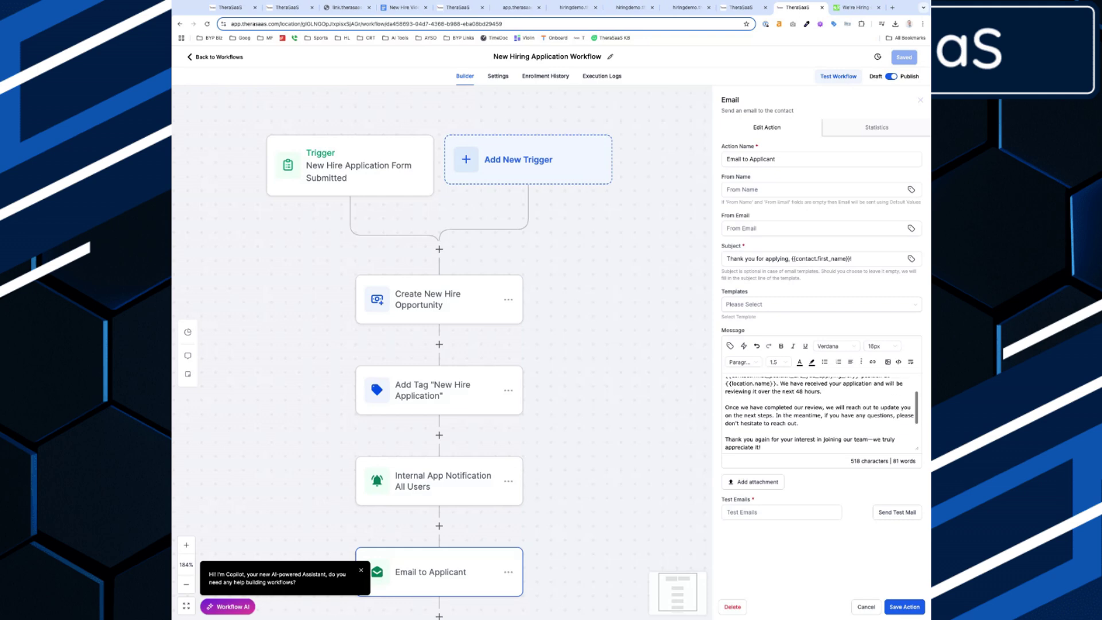
{"action": "scroll", "coordinate": [739, 395], "scroll_direction": "right", "scroll_amount": 2}
{"action": "scroll", "coordinate": [739, 395], "scroll_direction": "up", "scroll_amount": 3}
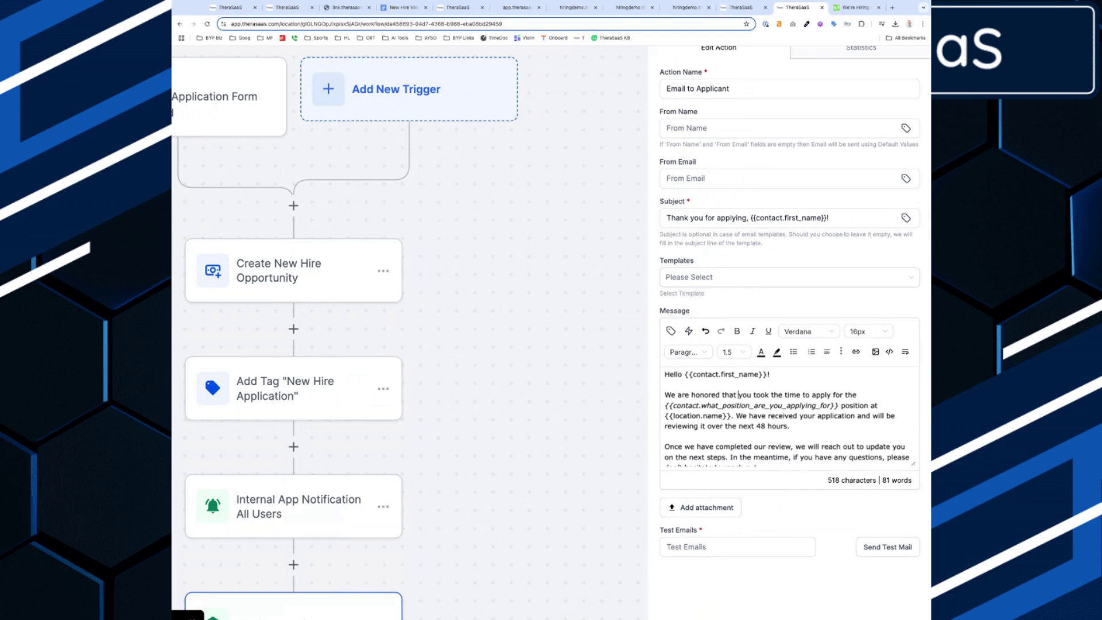
{"action": "scroll", "coordinate": [738, 395], "scroll_direction": "down", "scroll_amount": 5}
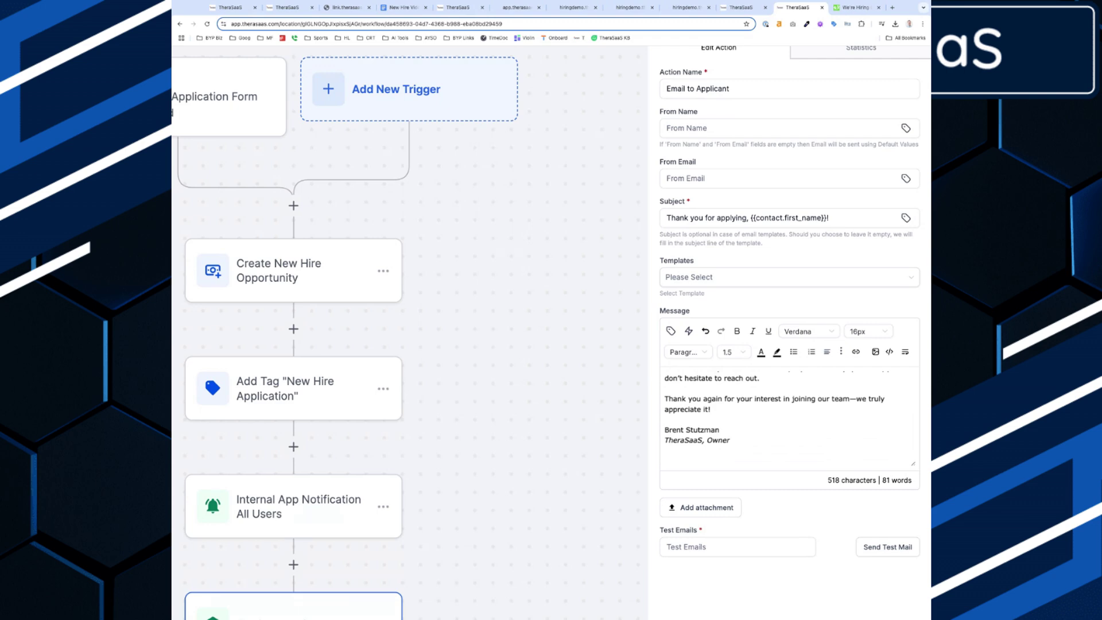
{"action": "key", "text": "ctrl+0"}
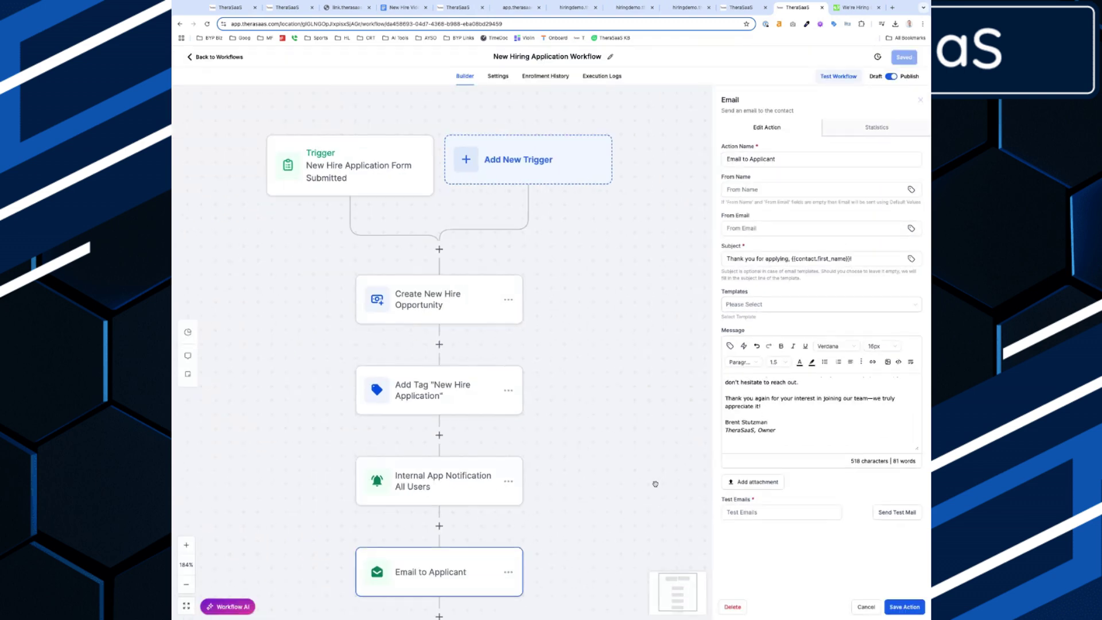
Look over the workflow's sequence of actions through to its end and return to the workflow list
{"action": "scroll", "coordinate": [649, 495], "scroll_direction": "up", "scroll_amount": 1}
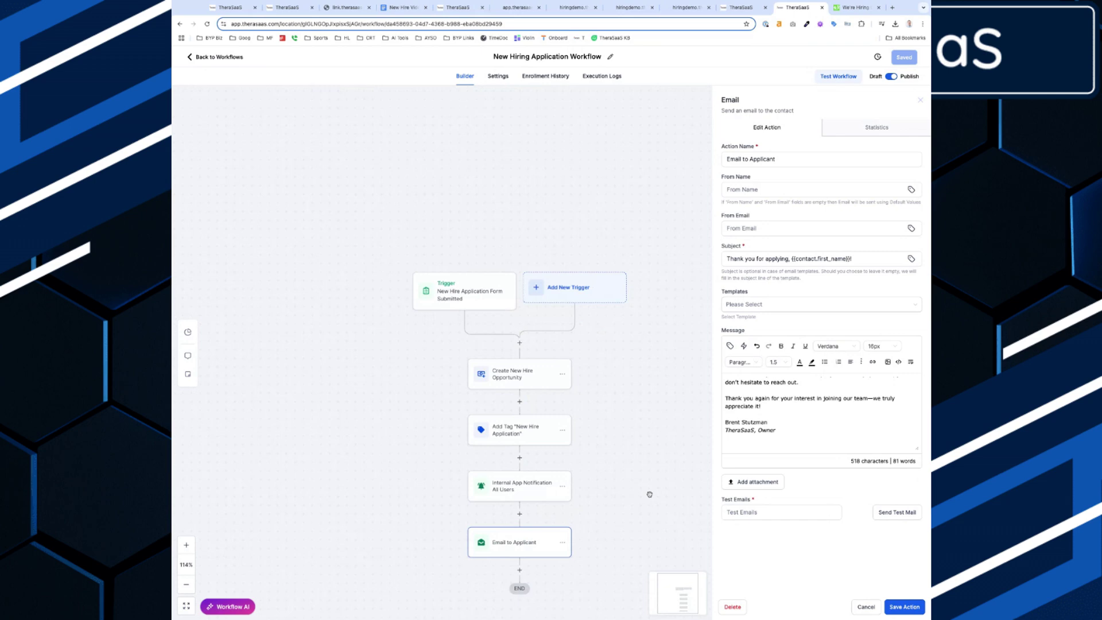
{"action": "scroll", "coordinate": [649, 495], "scroll_direction": "up", "scroll_amount": 5}
{"action": "left_click_drag", "start_coordinate": [490, 390], "coordinate": [566, 393]}
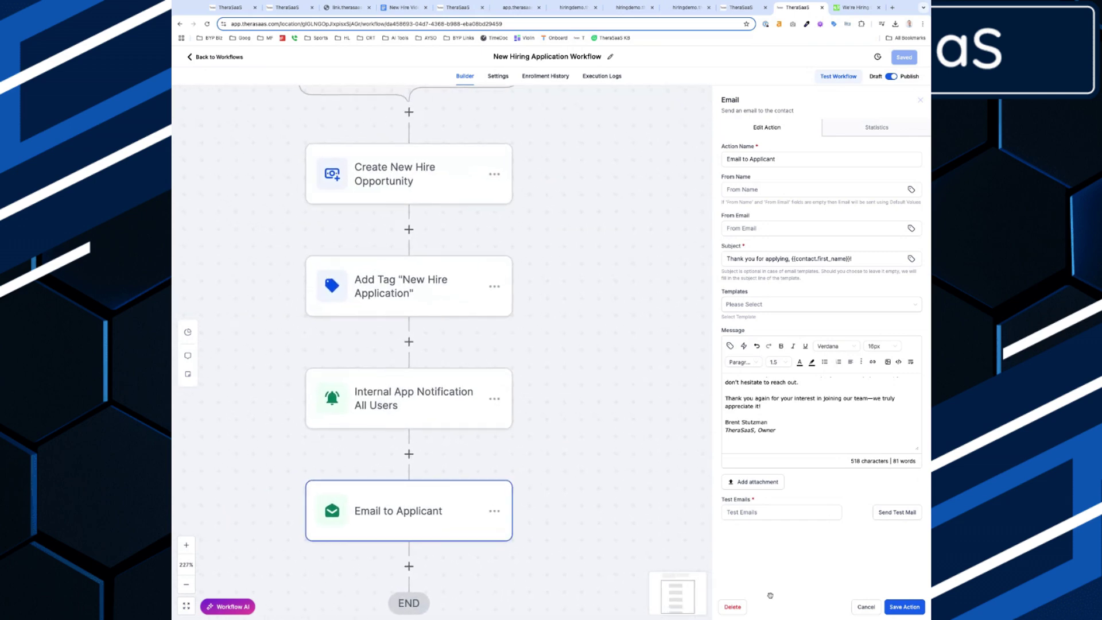
{"action": "scroll", "coordinate": [652, 373], "scroll_direction": "down", "scroll_amount": 5}
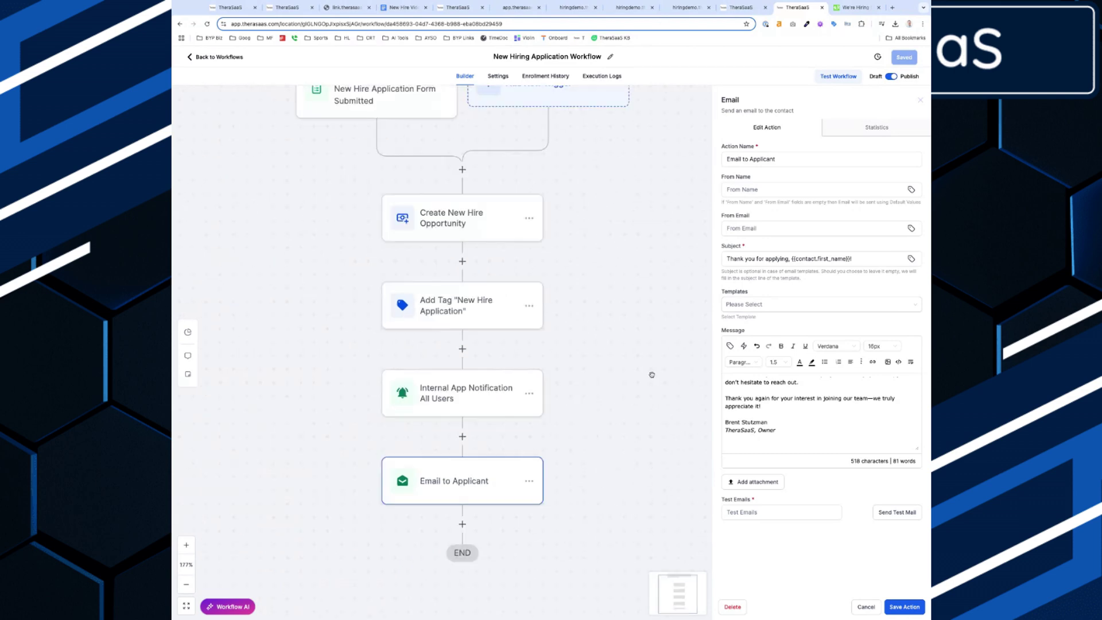
{"action": "left_click", "coordinate": [226, 58]}
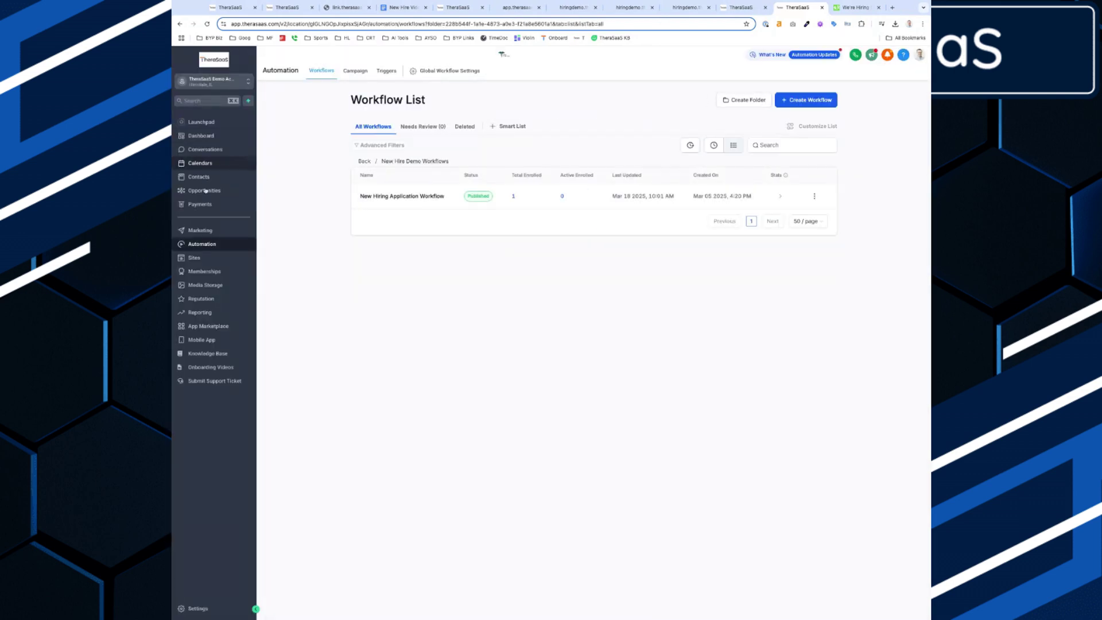
Open the account's contacts, view the Referral Sources smart list, and return to the list of all contacts
{"action": "left_click", "coordinate": [204, 180]}
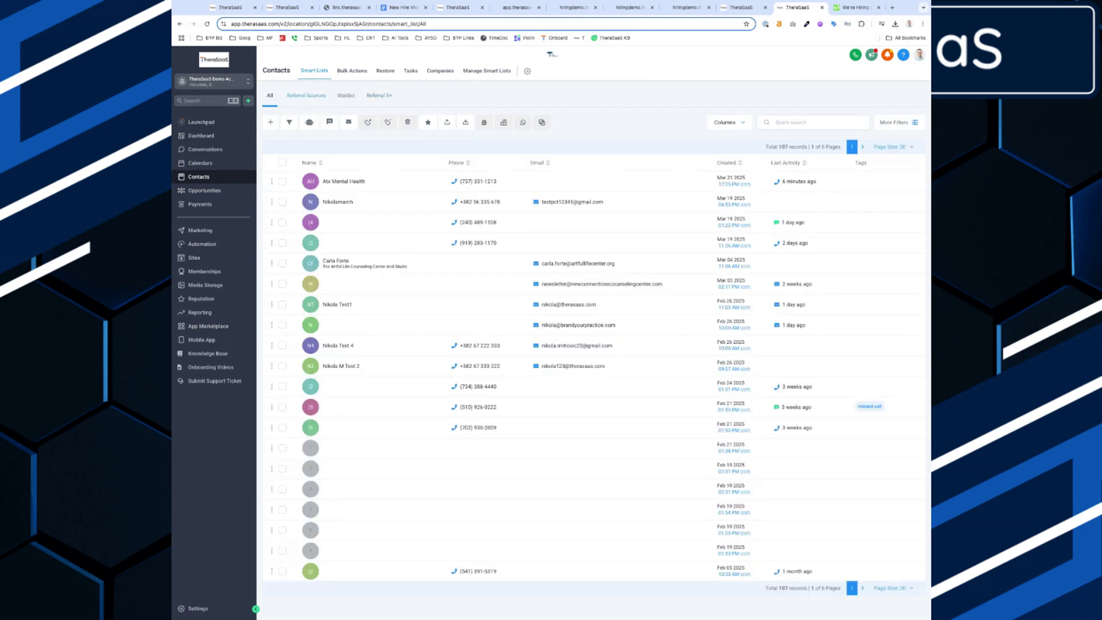
{"action": "left_click", "coordinate": [314, 100]}
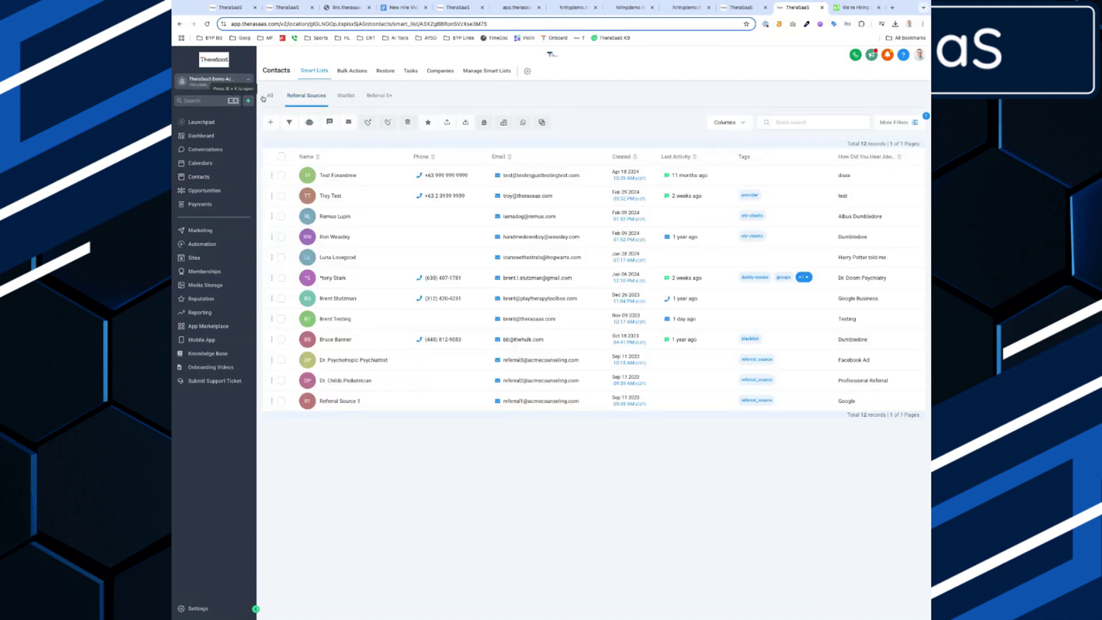
{"action": "left_click", "coordinate": [267, 97]}
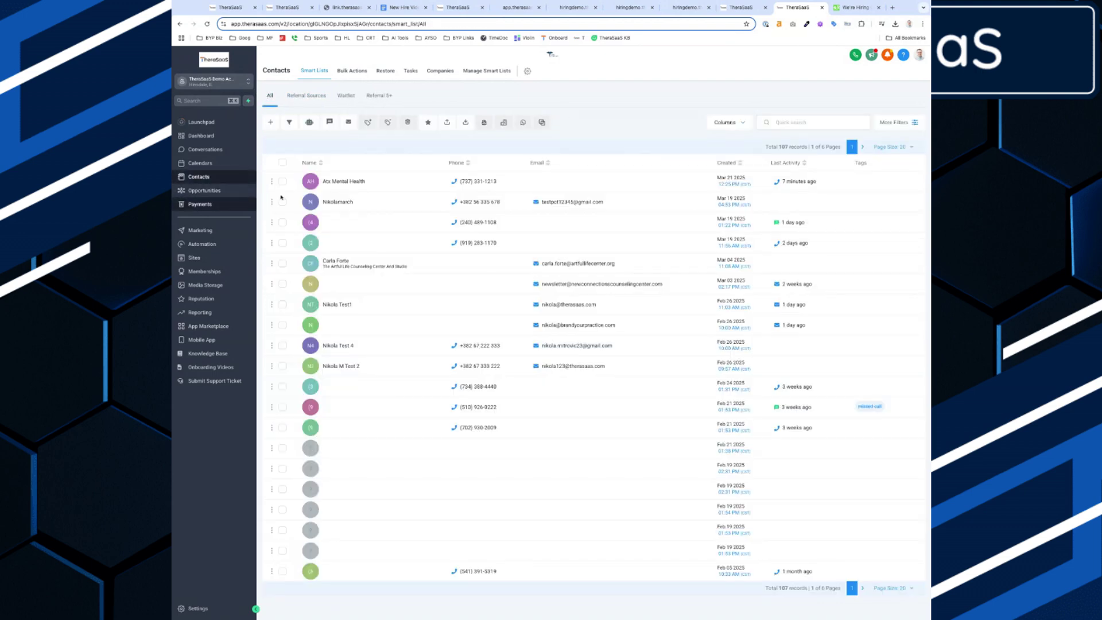
Add the existing tag "new hire application" to the second contact in the list, created Mar 19 2025, and return to all contacts
{"action": "left_click", "coordinate": [342, 201]}
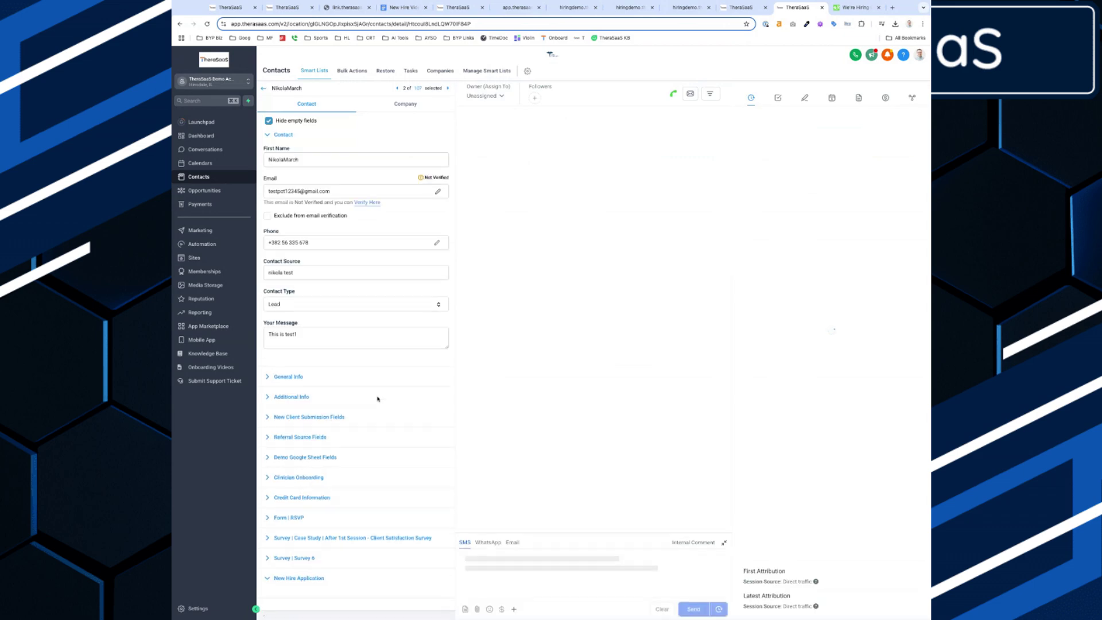
{"action": "scroll", "coordinate": [344, 402], "scroll_direction": "down", "scroll_amount": 5}
{"action": "left_click", "coordinate": [294, 341]}
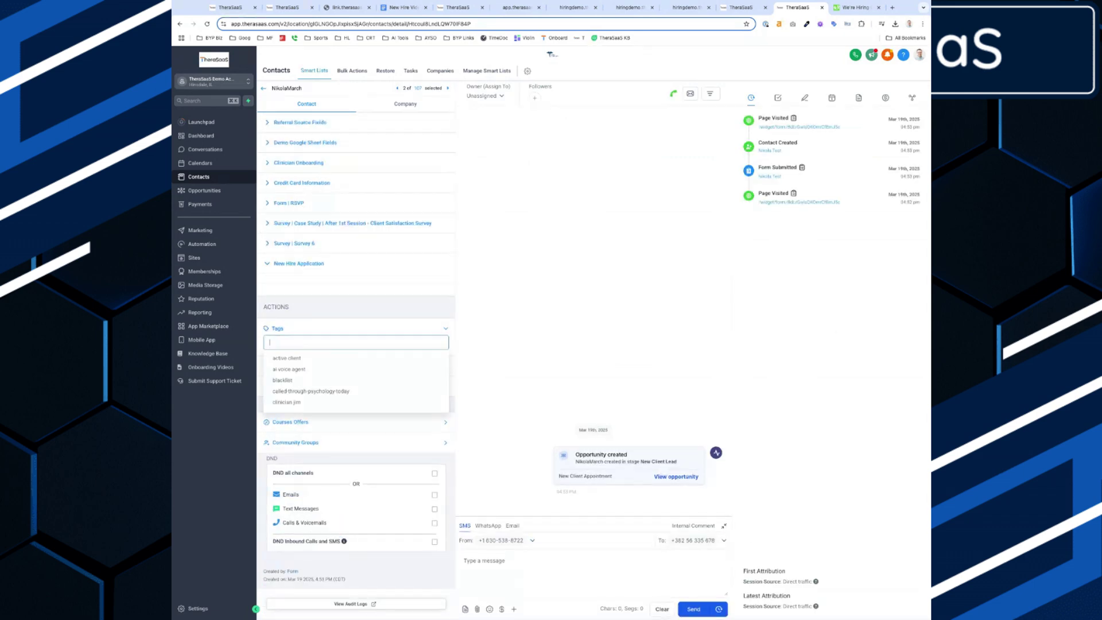
{"action": "type", "text": "new hire"}
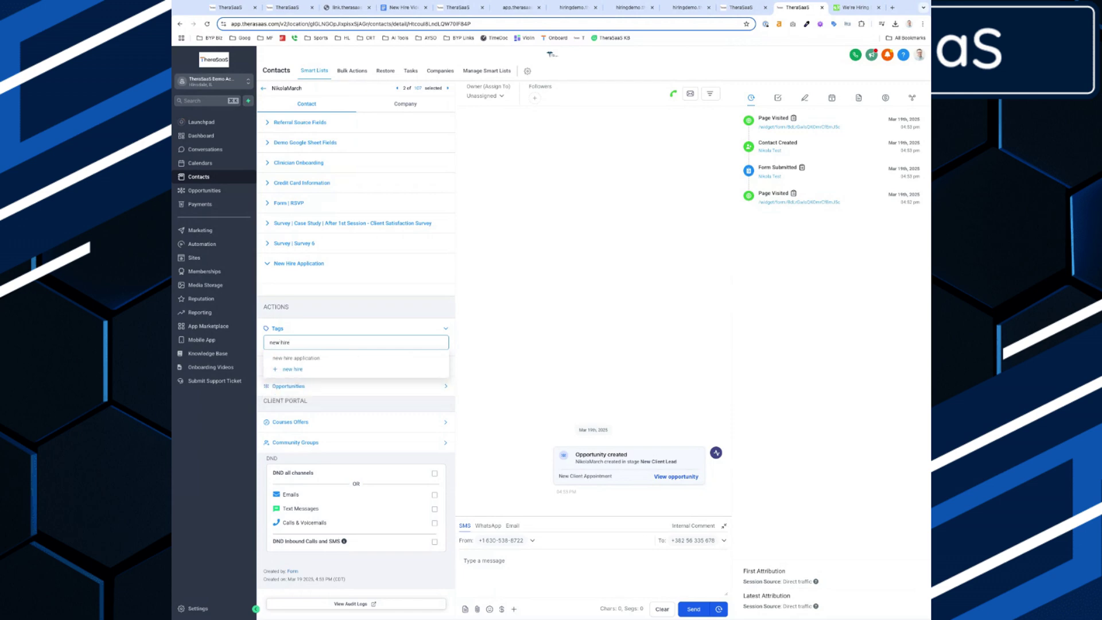
{"action": "left_click", "coordinate": [303, 357]}
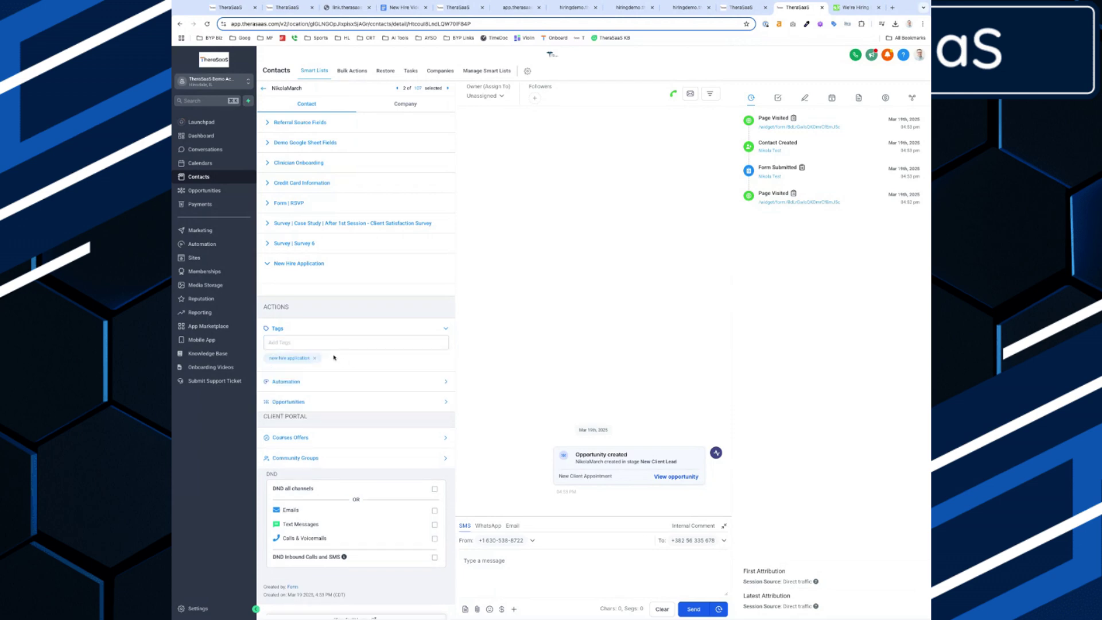
{"action": "left_click", "coordinate": [263, 88]}
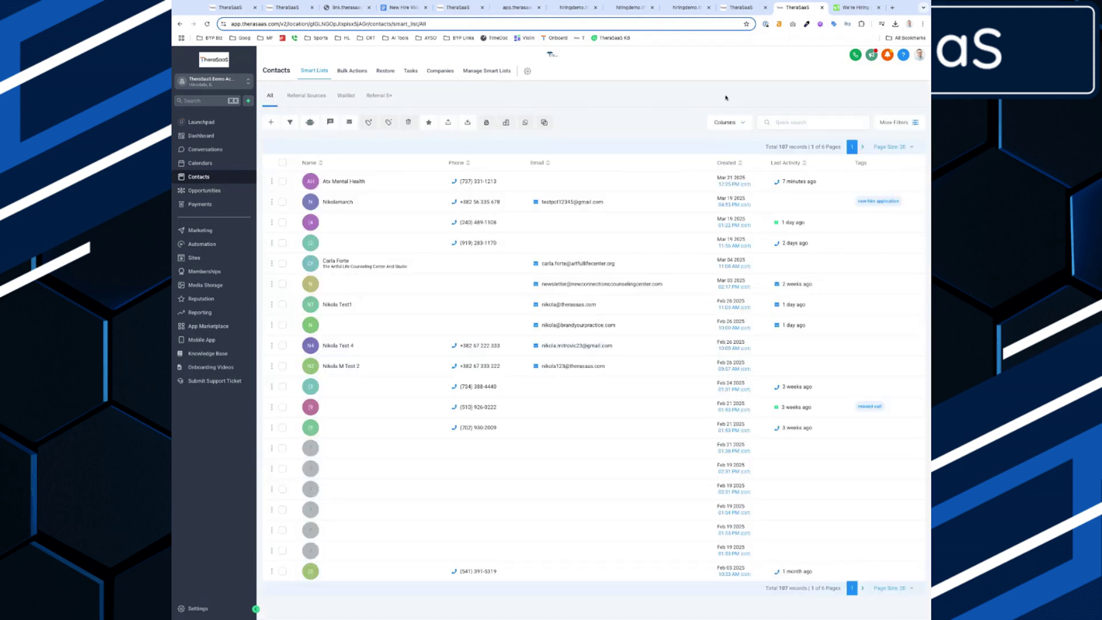
Filter the contacts so that Tag is "new hire application"
{"action": "left_click", "coordinate": [893, 121]}
{"action": "left_click", "coordinate": [849, 99]}
{"action": "type", "text": "Tag"}
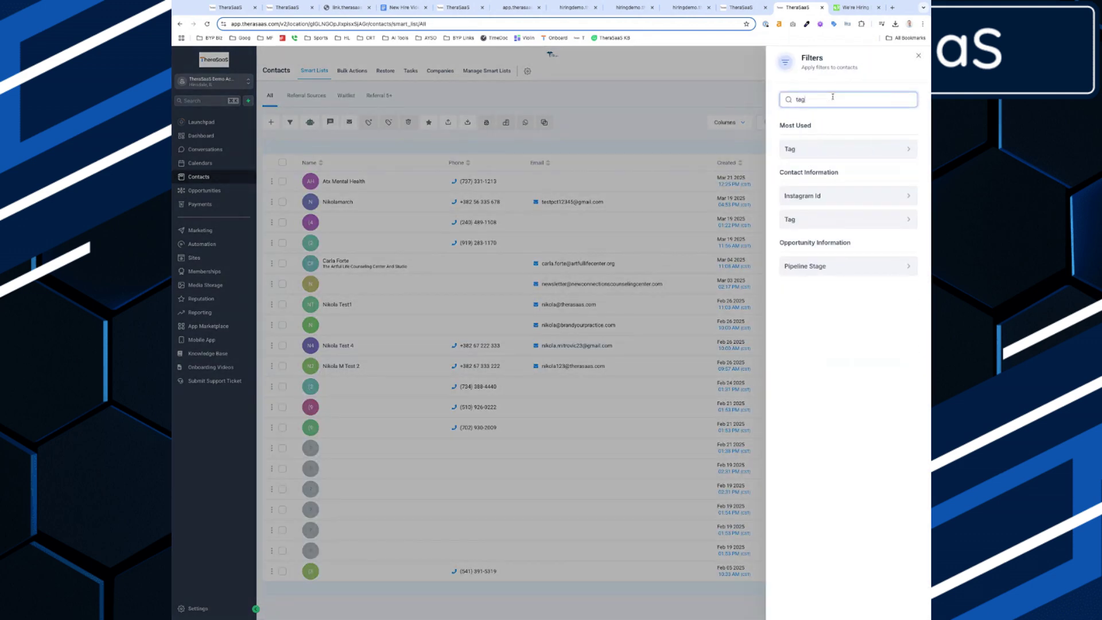
{"action": "left_click", "coordinate": [805, 151]}
{"action": "left_click", "coordinate": [804, 153]}
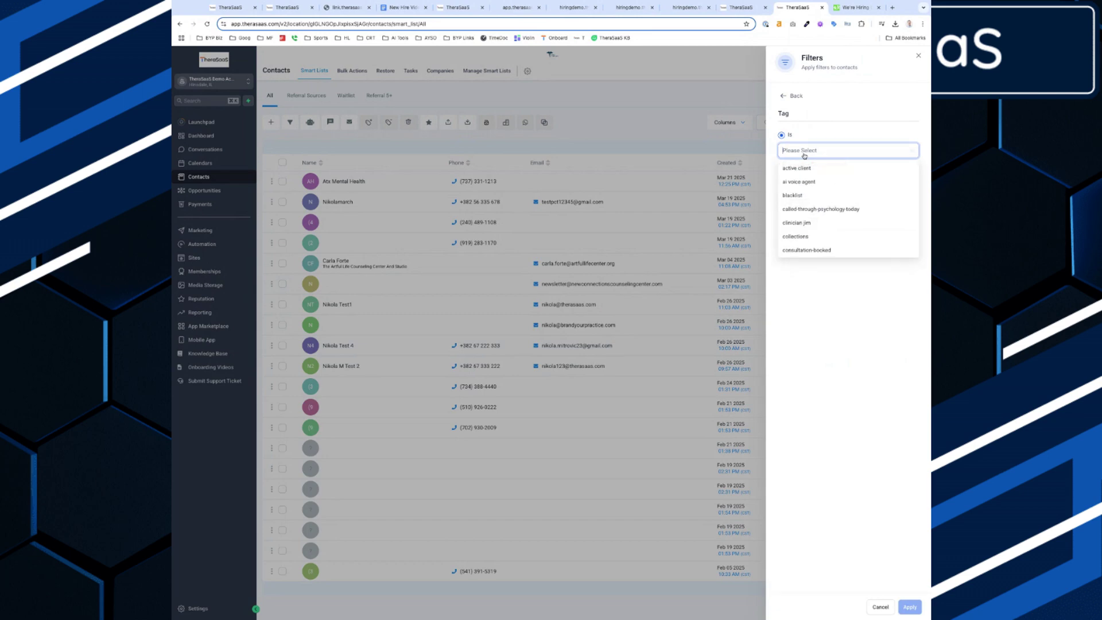
{"action": "type", "text": "new"}
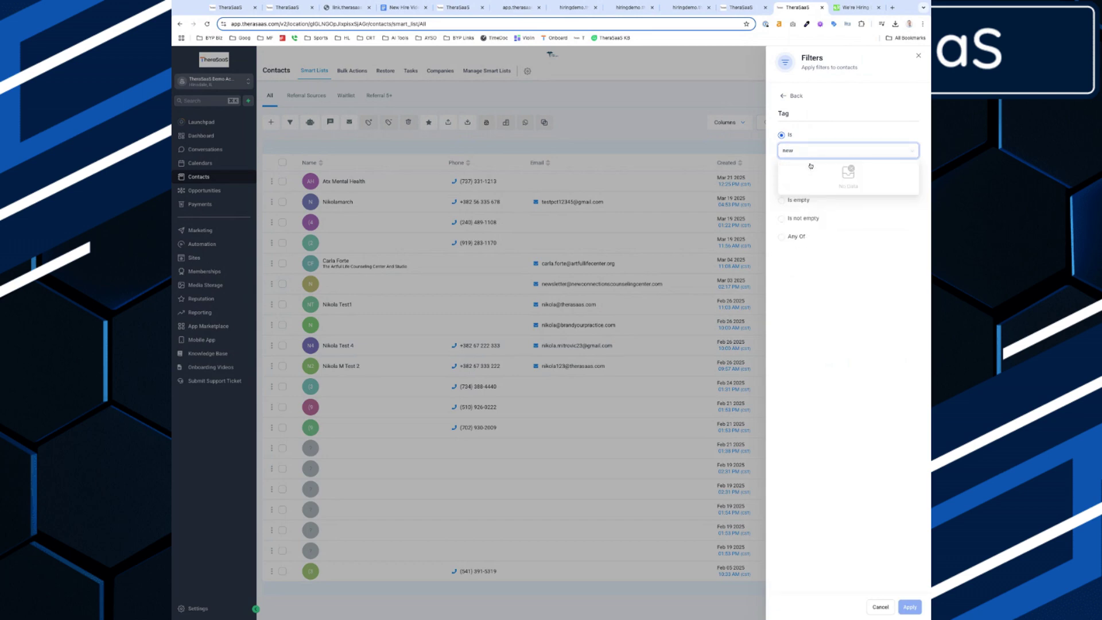
{"action": "left_click", "coordinate": [810, 172]}
{"action": "left_click", "coordinate": [819, 289]}
{"action": "left_click", "coordinate": [910, 607]}
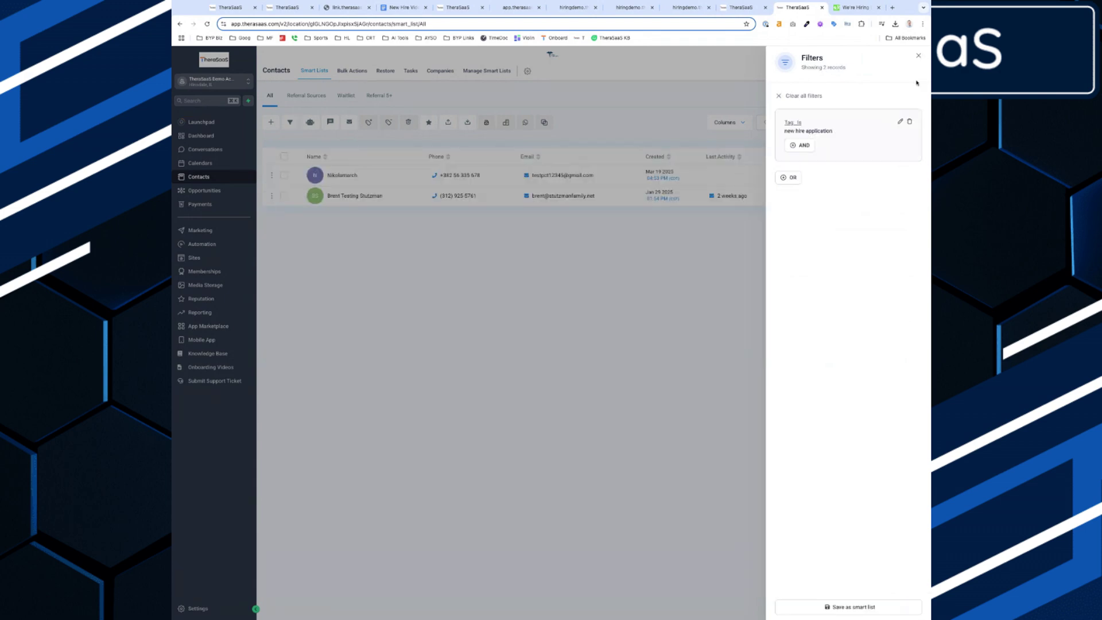
Save the filtered contacts as a smart list named "New Hires" and view that list
{"action": "left_click", "coordinate": [825, 606]}
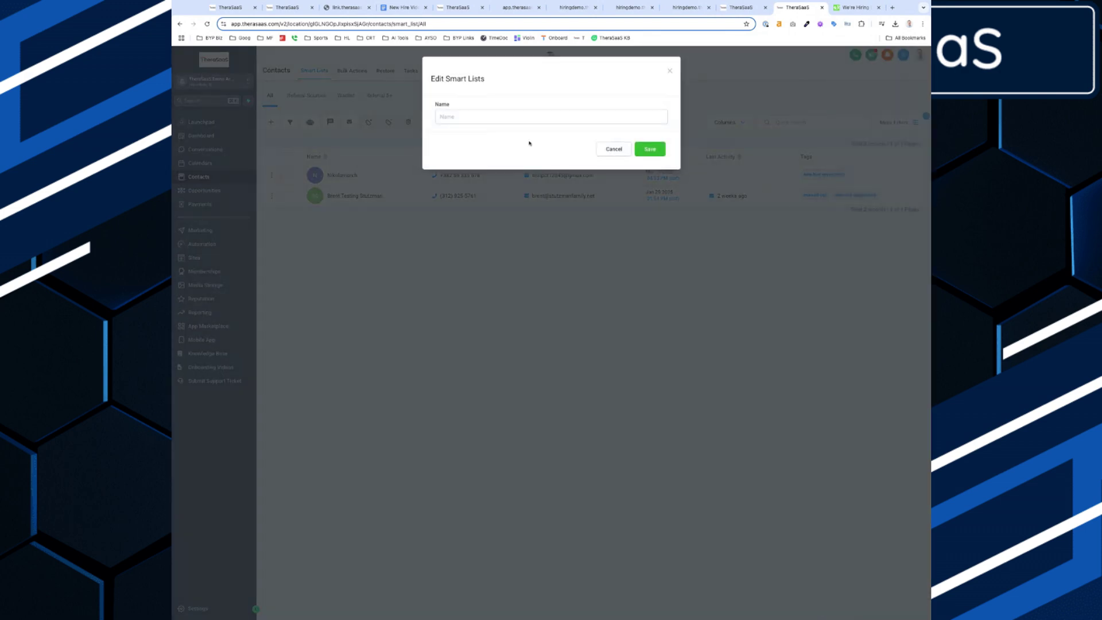
{"action": "left_click", "coordinate": [500, 115]}
{"action": "type", "text": "New Hires"}
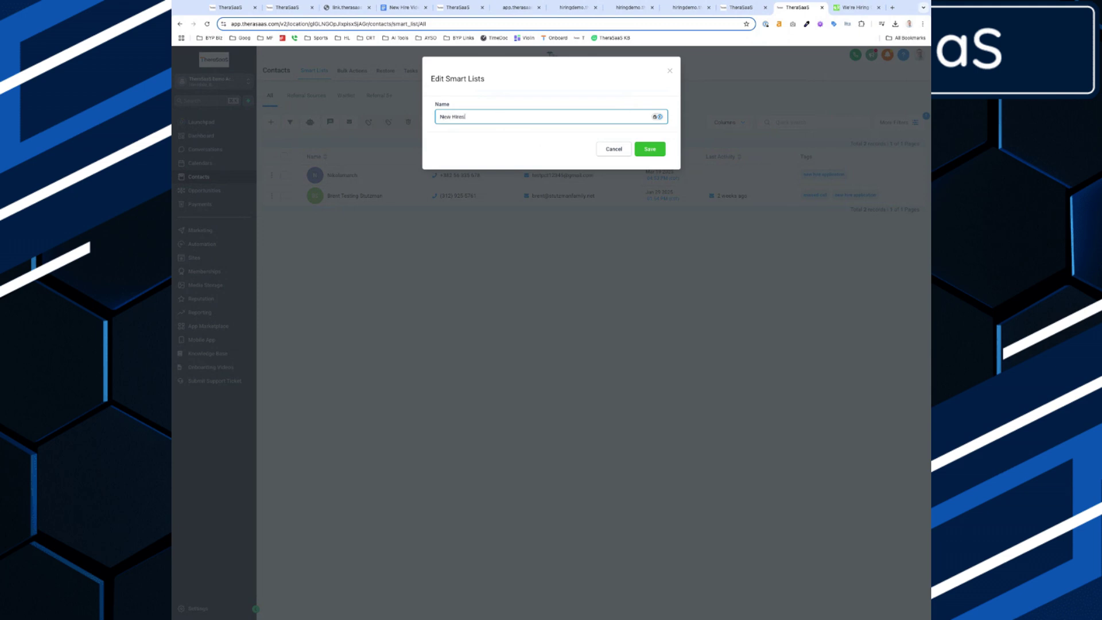
{"action": "left_click", "coordinate": [649, 148]}
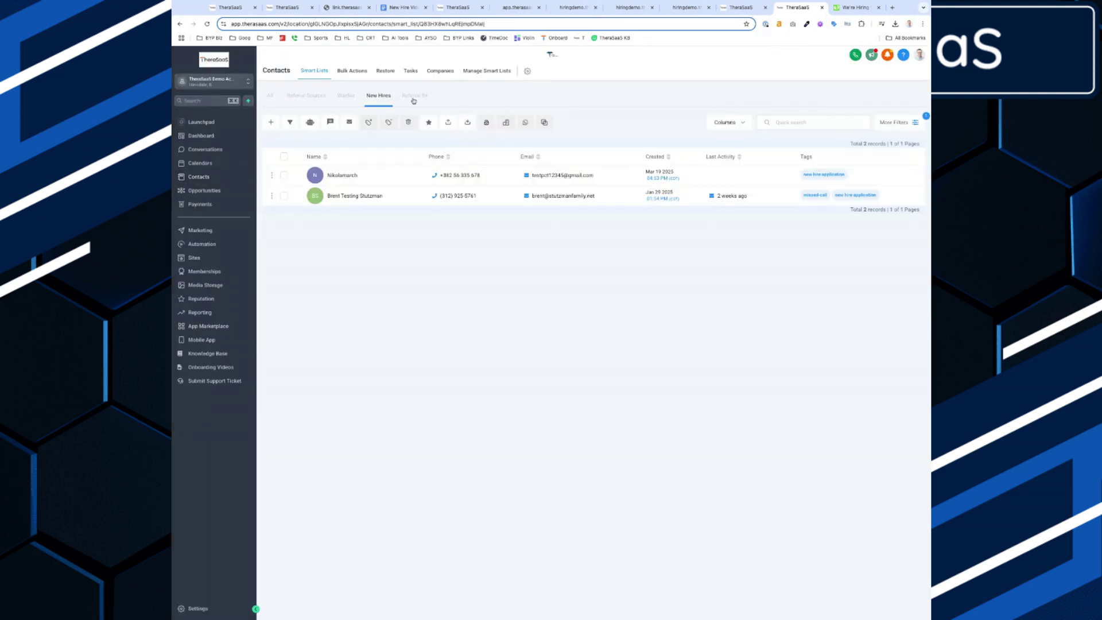
{"action": "left_click", "coordinate": [414, 96]}
{"action": "left_click", "coordinate": [378, 95]}
Show the "How did you hear about this post" column in the New Hires list and check the list's filter
{"action": "left_click", "coordinate": [740, 123]}
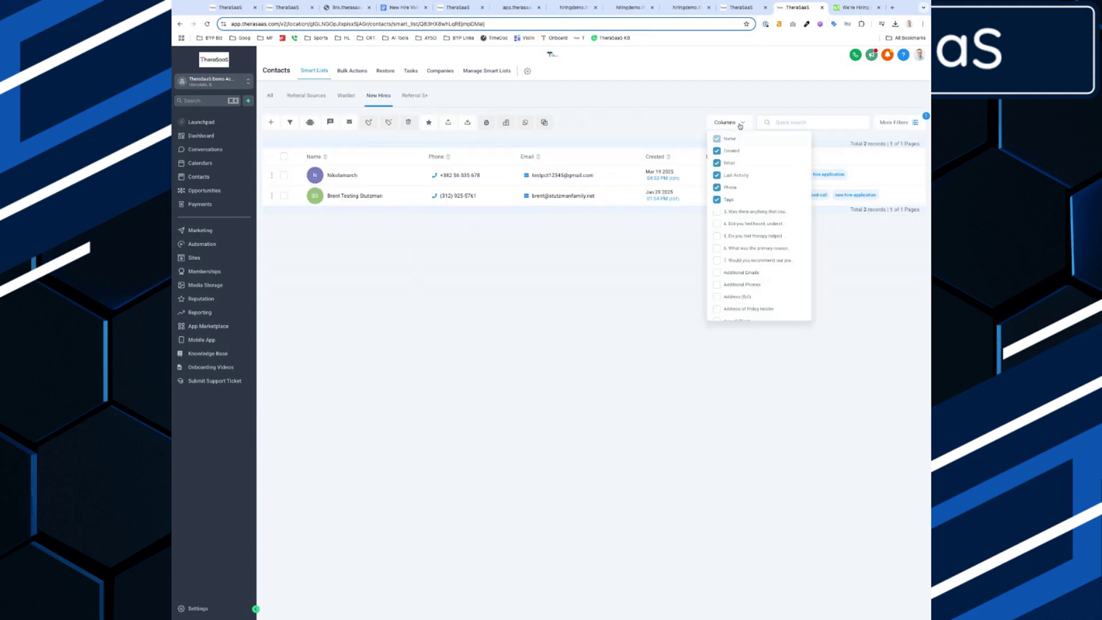
{"action": "scroll", "coordinate": [758, 267], "scroll_direction": "down", "scroll_amount": 5}
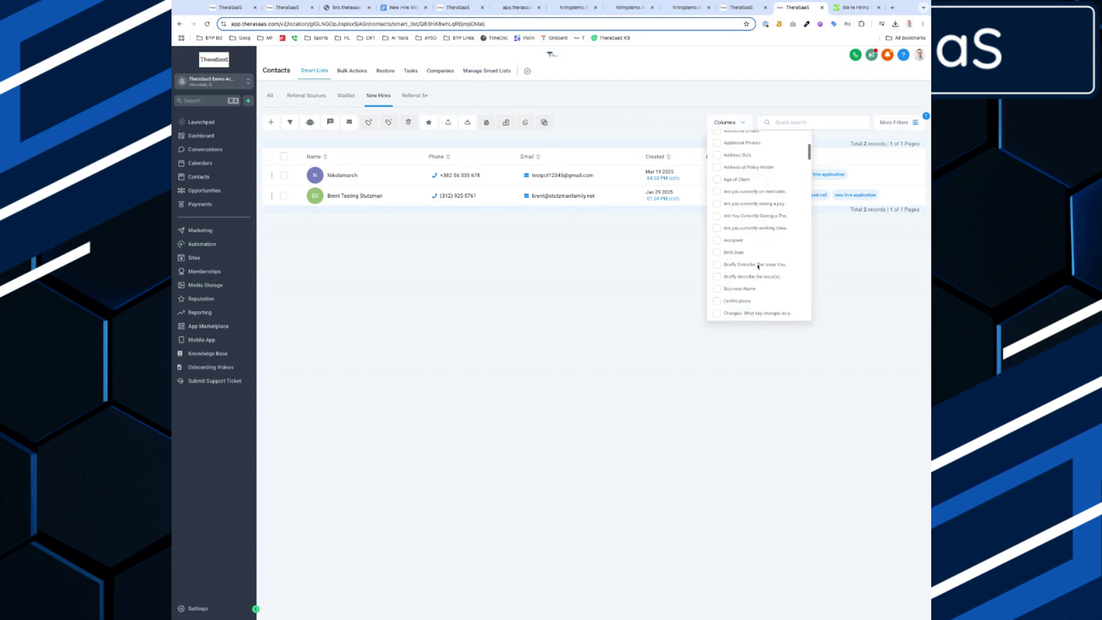
{"action": "scroll", "coordinate": [746, 285], "scroll_direction": "down", "scroll_amount": 6}
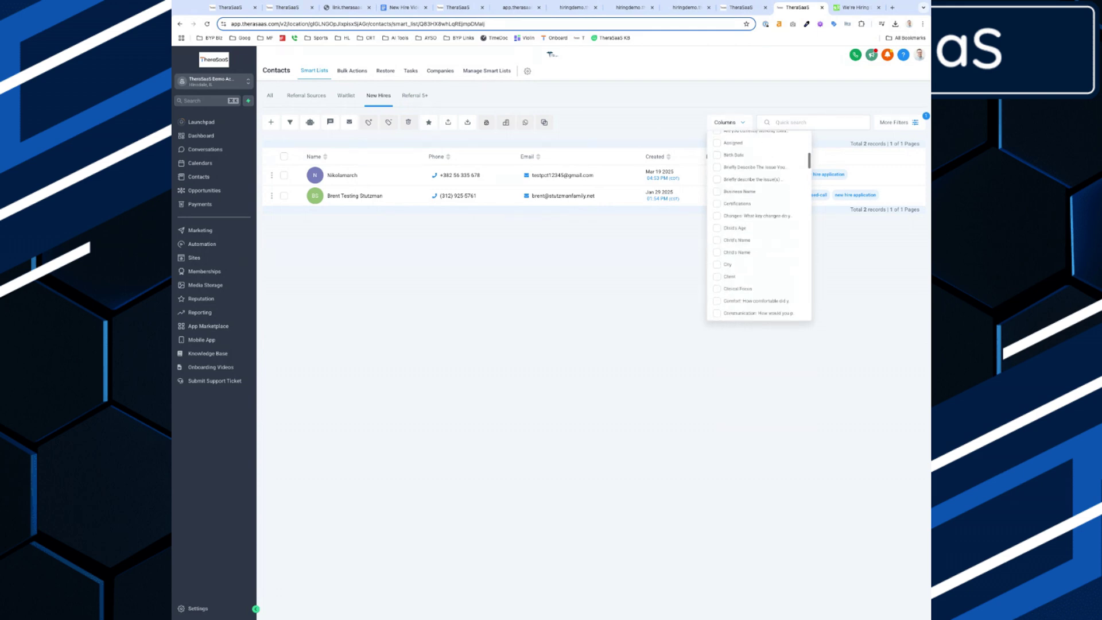
{"action": "scroll", "coordinate": [745, 285], "scroll_direction": "down", "scroll_amount": 6}
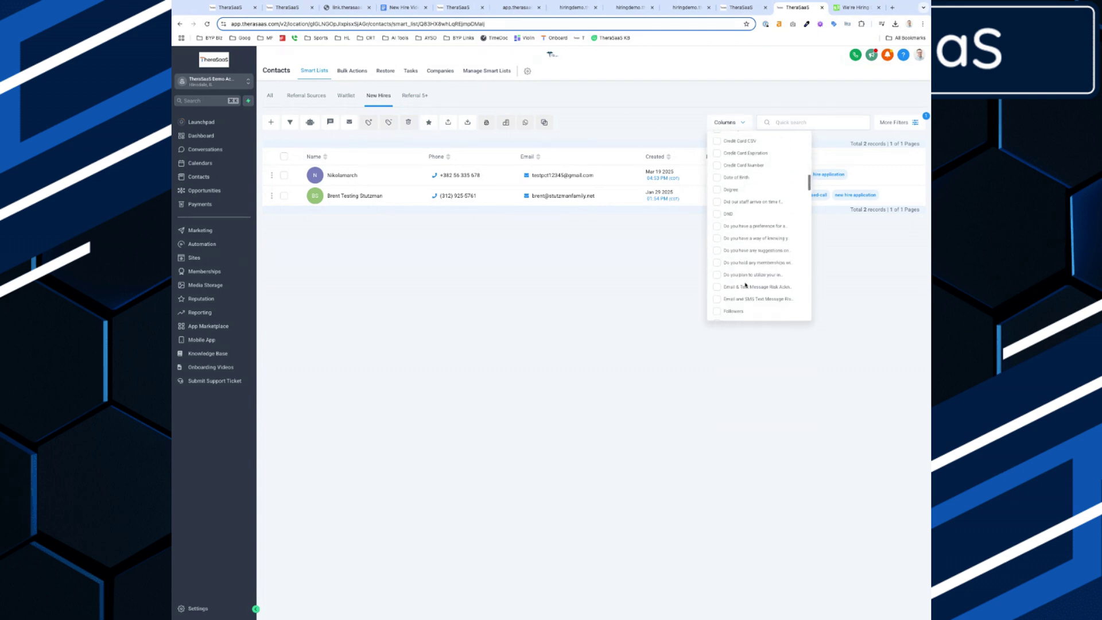
{"action": "scroll", "coordinate": [746, 283], "scroll_direction": "down", "scroll_amount": 2}
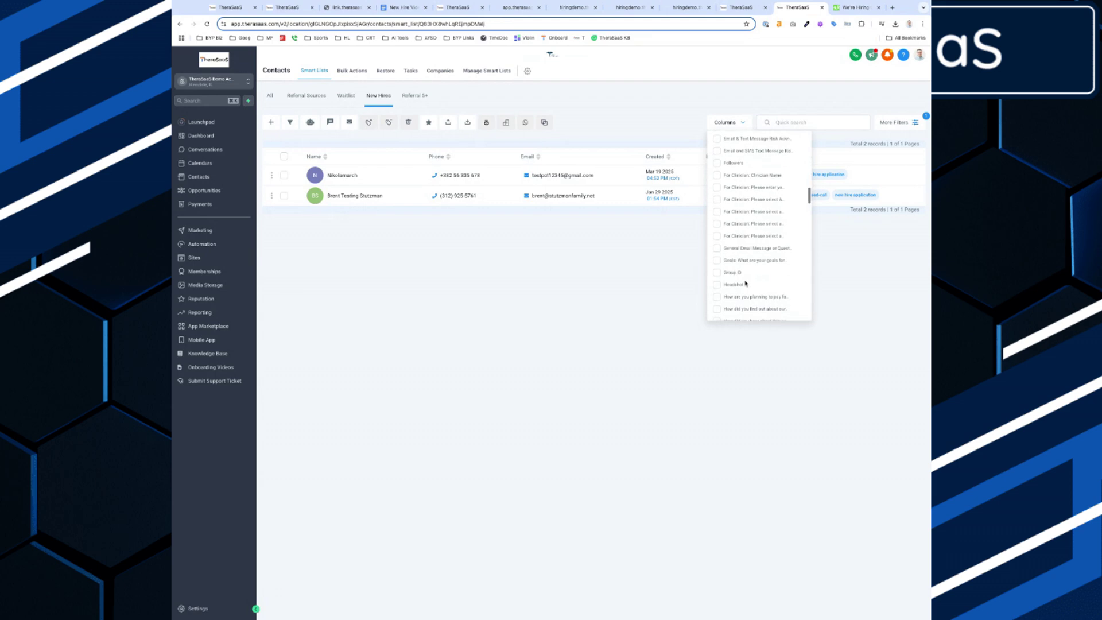
{"action": "left_click", "coordinate": [743, 289]}
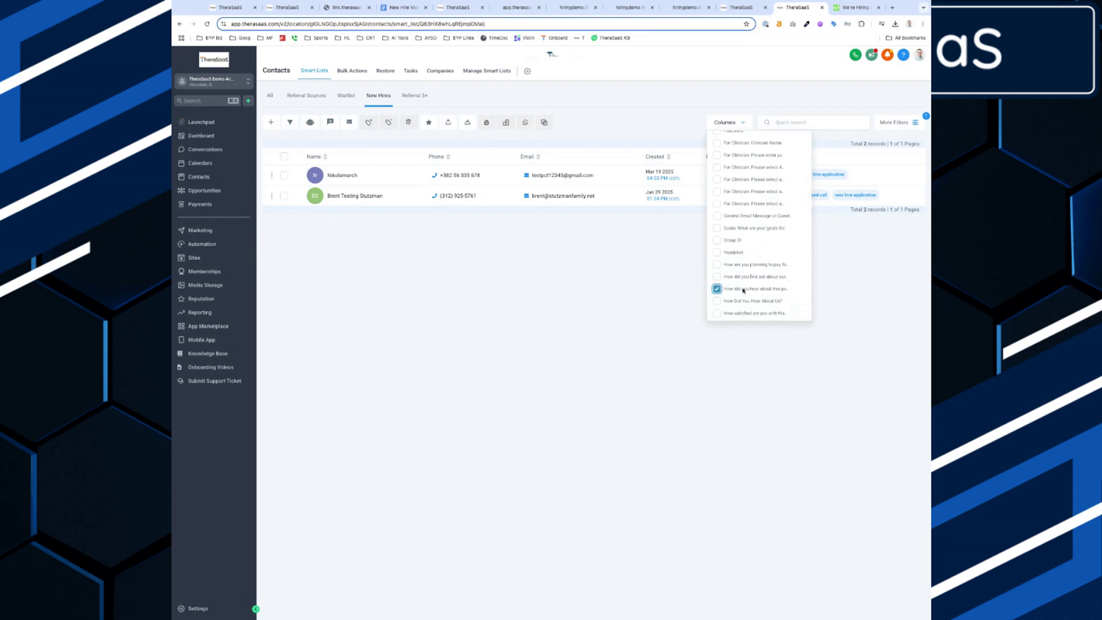
{"action": "left_click", "coordinate": [863, 274]}
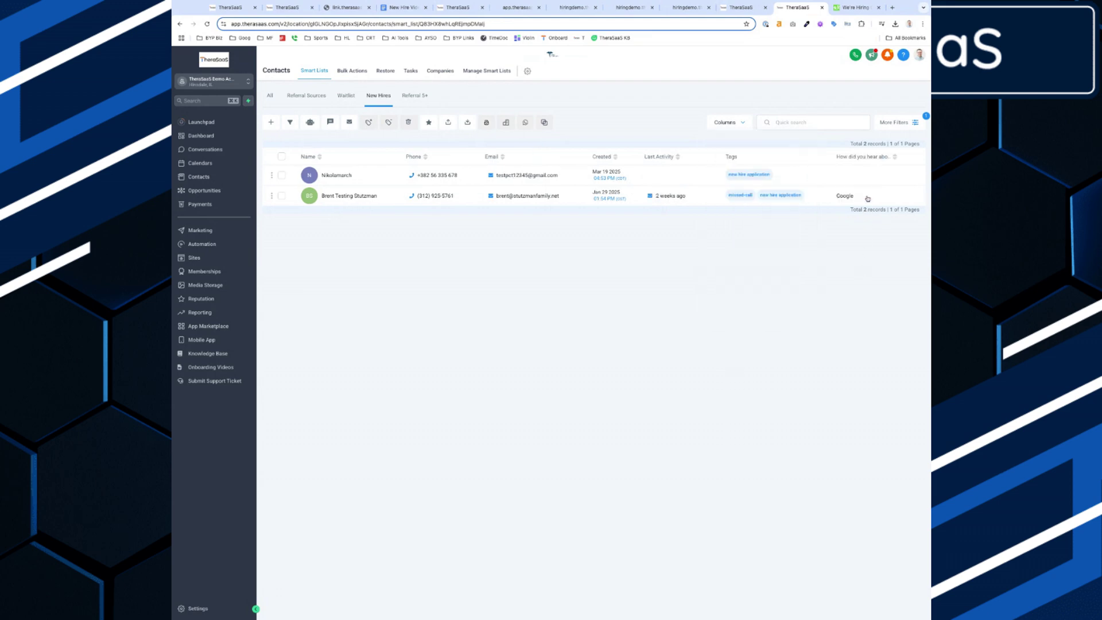
{"action": "left_click", "coordinate": [902, 122]}
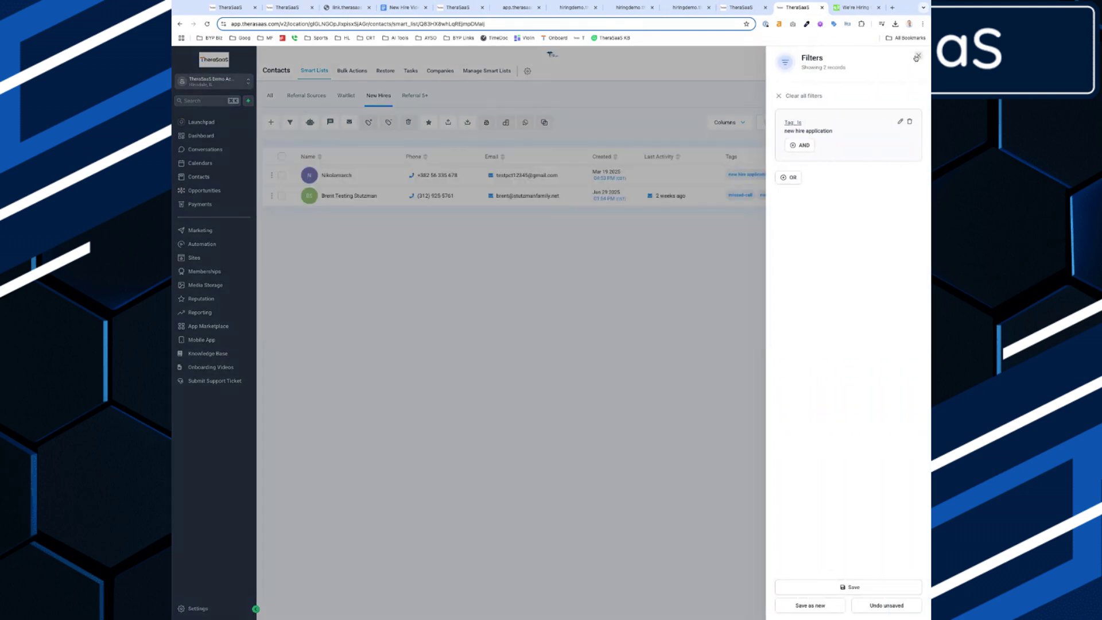
{"action": "left_click", "coordinate": [919, 56]}
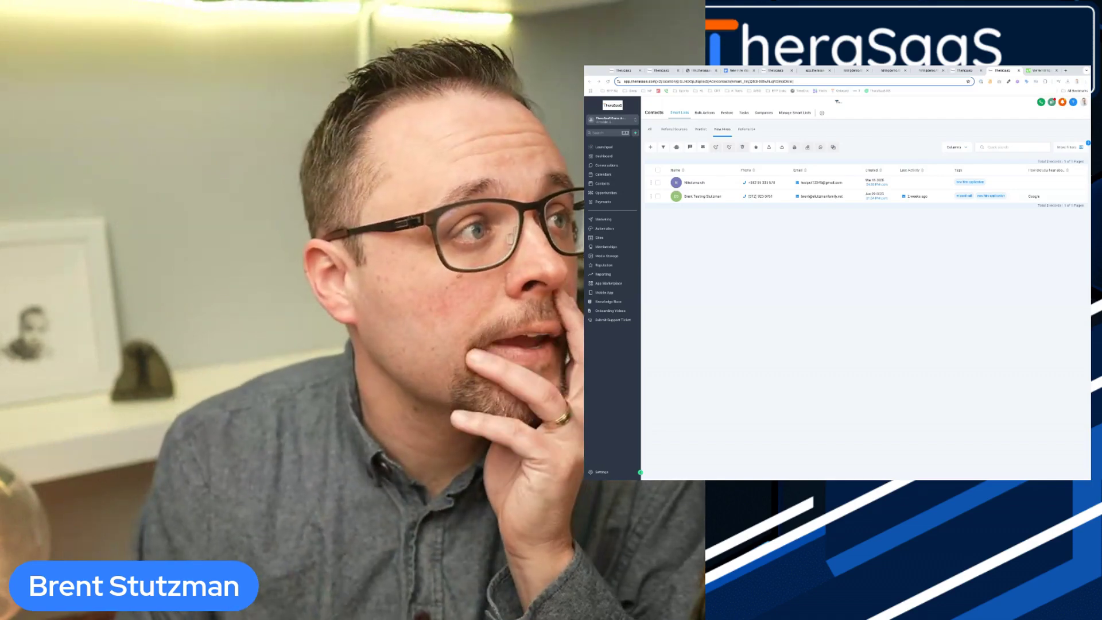
Switch to the cover letter questions Google Doc and replace its URL ending with "copy" to open and enlarge the Copy document page
{"action": "left_click", "coordinate": [739, 70]}
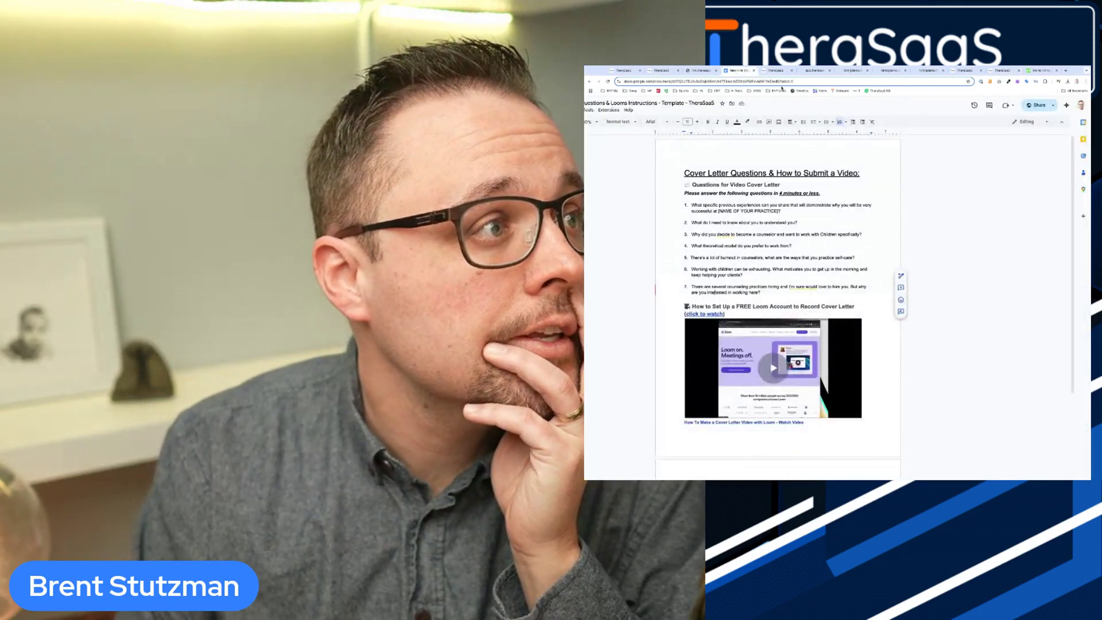
{"action": "left_click", "coordinate": [833, 81]}
{"action": "left_click", "coordinate": [832, 81]}
{"action": "key", "text": "shift+Left"}
{"action": "key", "text": "shift+Left"}
{"action": "key", "text": "shift+Left"}
{"action": "key", "text": "shift+Left"}
{"action": "key", "text": "shift+Left"}
{"action": "key", "text": "shift+Left"}
{"action": "key", "text": "shift+Left"}
{"action": "key", "text": "shift+Left"}
{"action": "key", "text": "shift+Left"}
{"action": "key", "text": "shift+Left"}
{"action": "key", "text": "shift+Left"}
{"action": "key", "text": "shift+Left"}
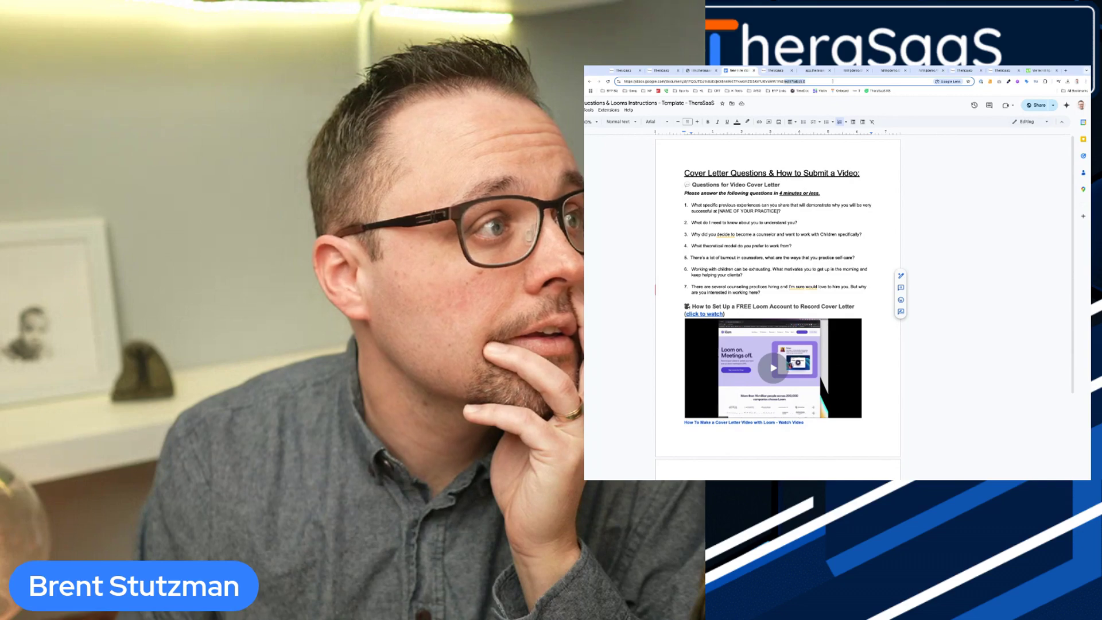
{"action": "type", "text": "copy"}
{"action": "key", "text": "Return"}
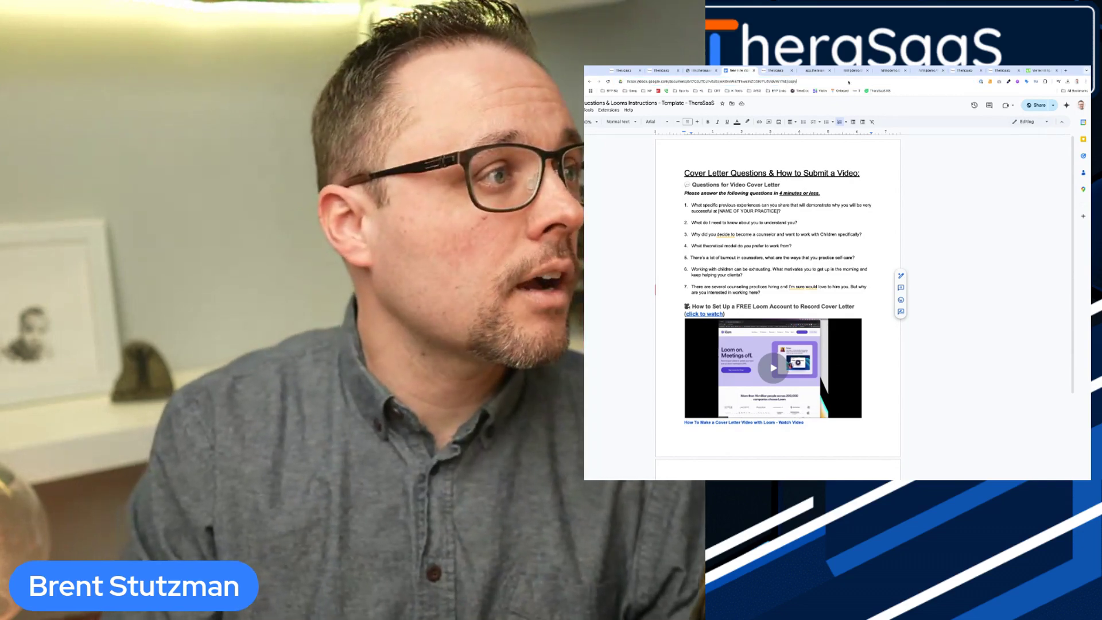
{"action": "left_click", "coordinate": [848, 82]}
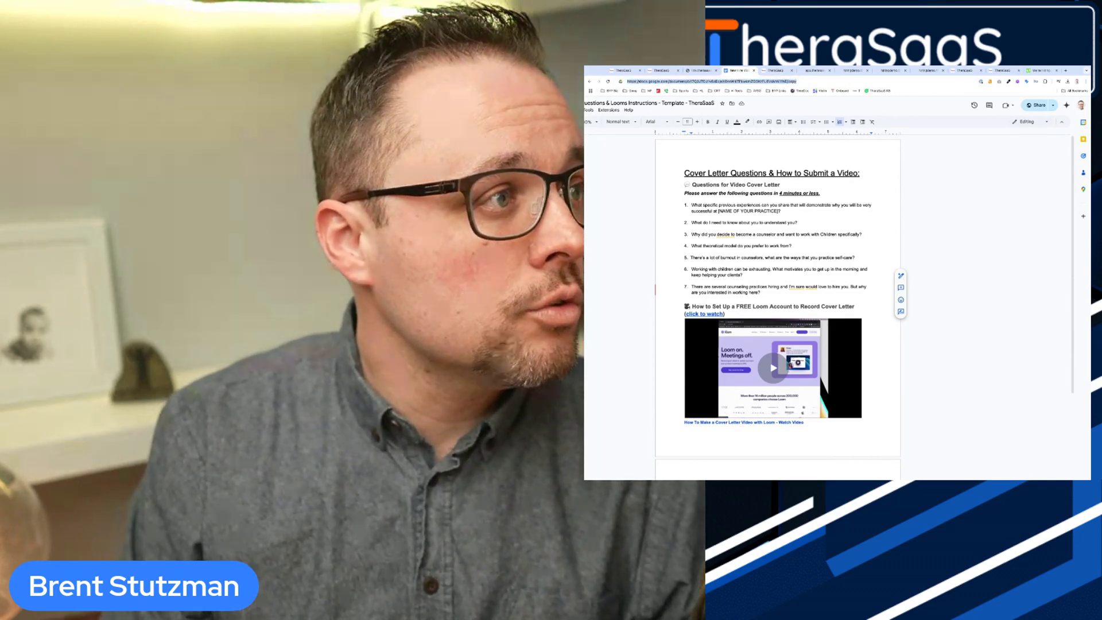
{"action": "key", "text": "Return"}
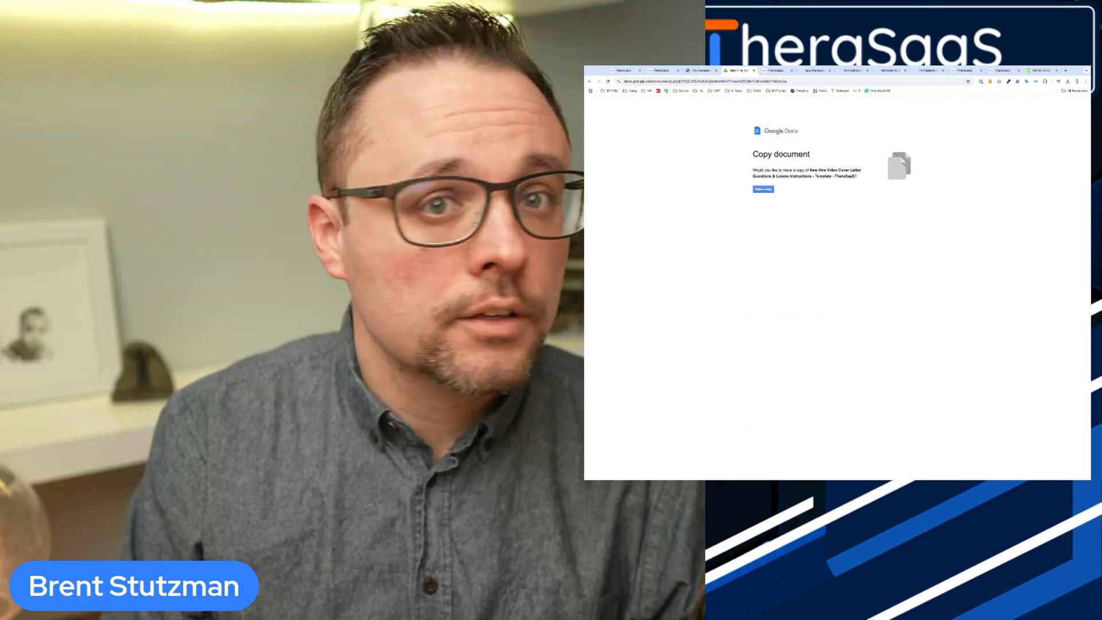
{"action": "key", "text": "ctrl+plus"}
{"action": "key", "text": "ctrl+plus"}
{"action": "key", "text": "ctrl+plus"}
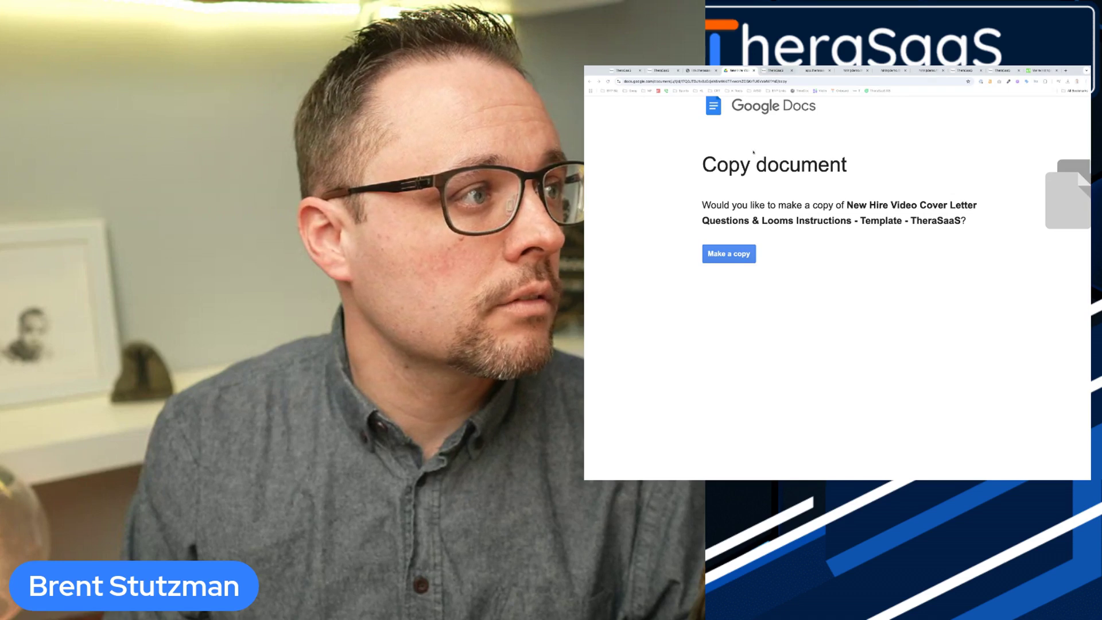
Change the Google Doc's URL ending to "edit" to return to the editable template
{"action": "left_click", "coordinate": [786, 82]}
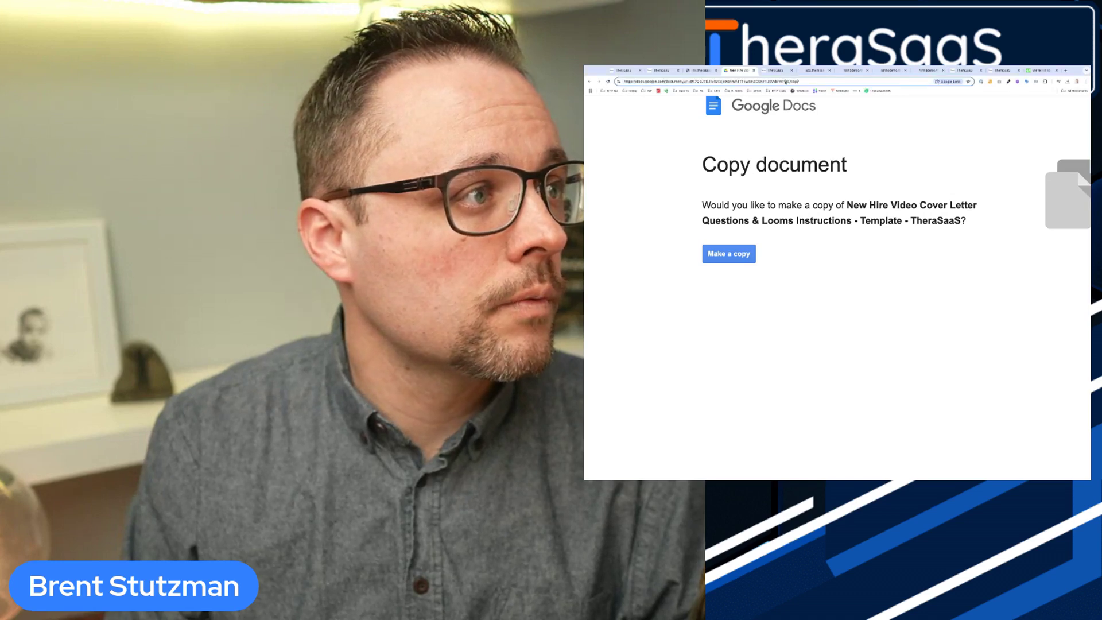
{"action": "type", "text": "edit"}
{"action": "key", "text": "Return"}
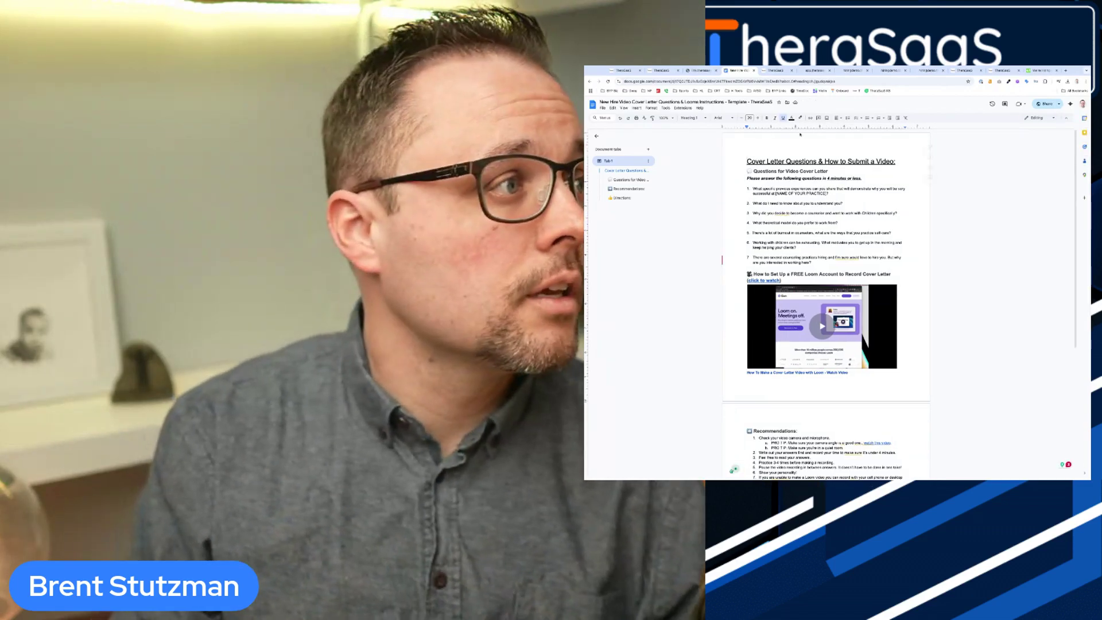
Switch back to TheraSaaS, open the demo account's forms, and review the New Hire Application form's fields and video cover letter link
{"action": "left_click", "coordinate": [776, 71]}
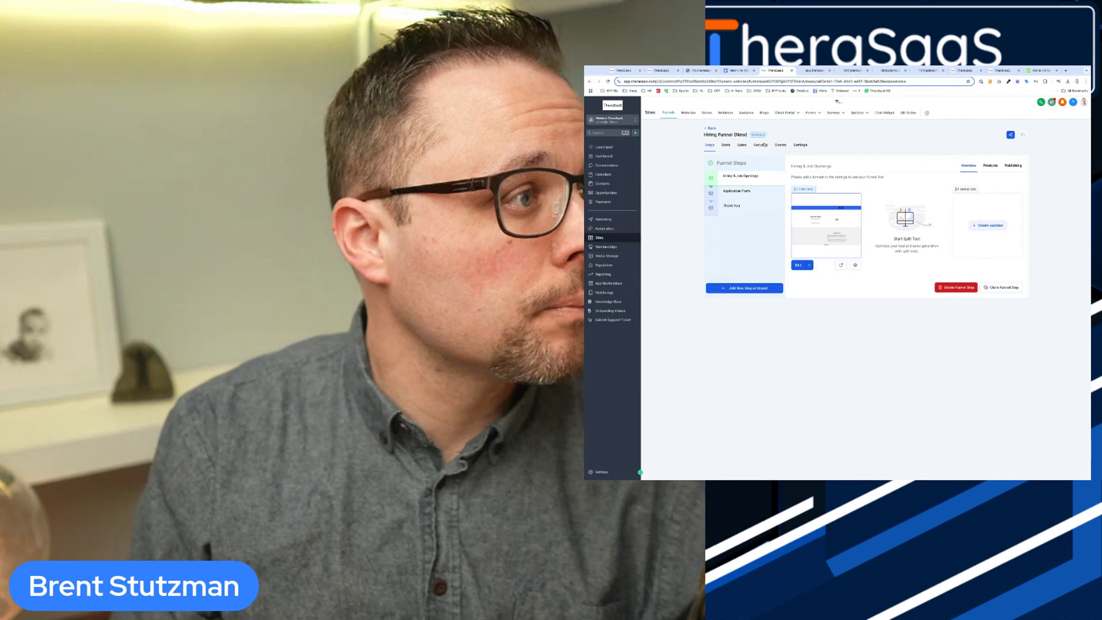
{"action": "left_click", "coordinate": [803, 124]}
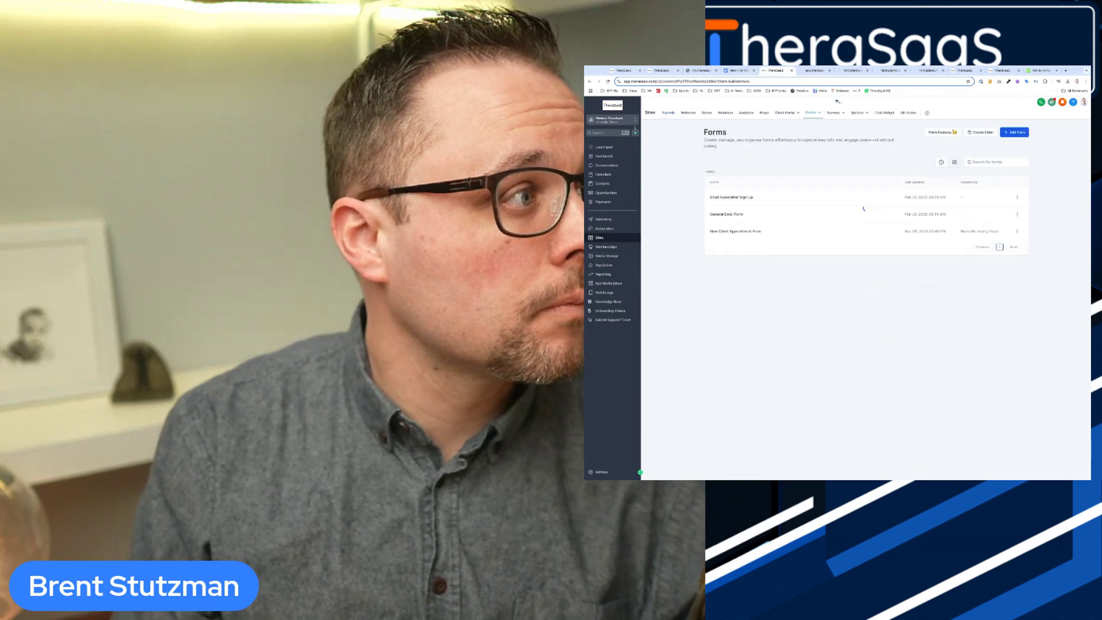
{"action": "left_click", "coordinate": [612, 119]}
{"action": "type", "text": "ther"}
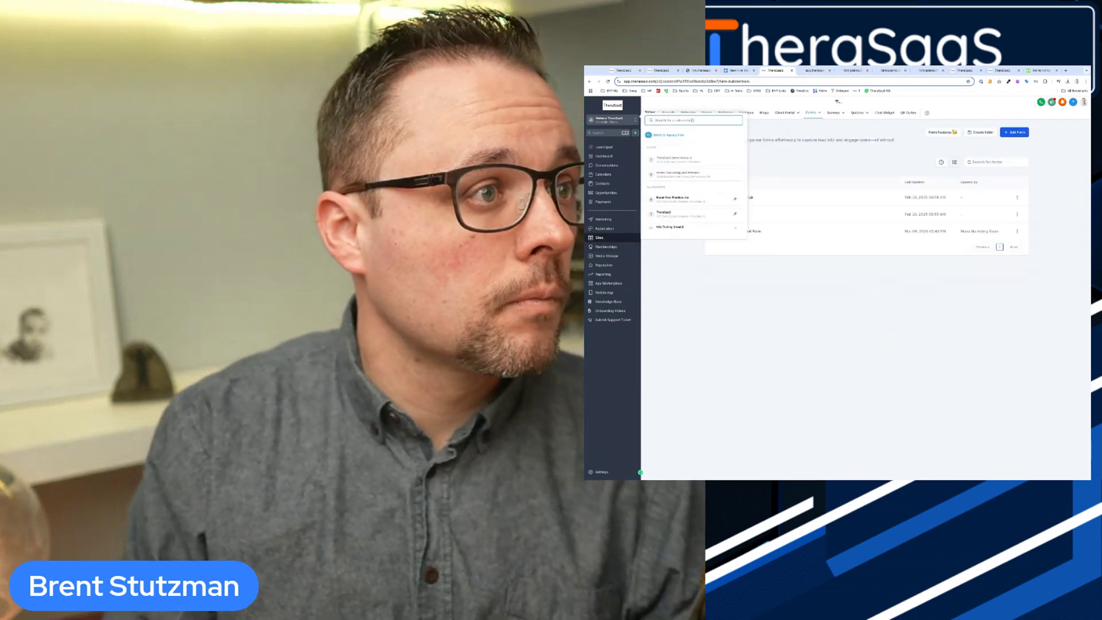
{"action": "left_click", "coordinate": [690, 159]}
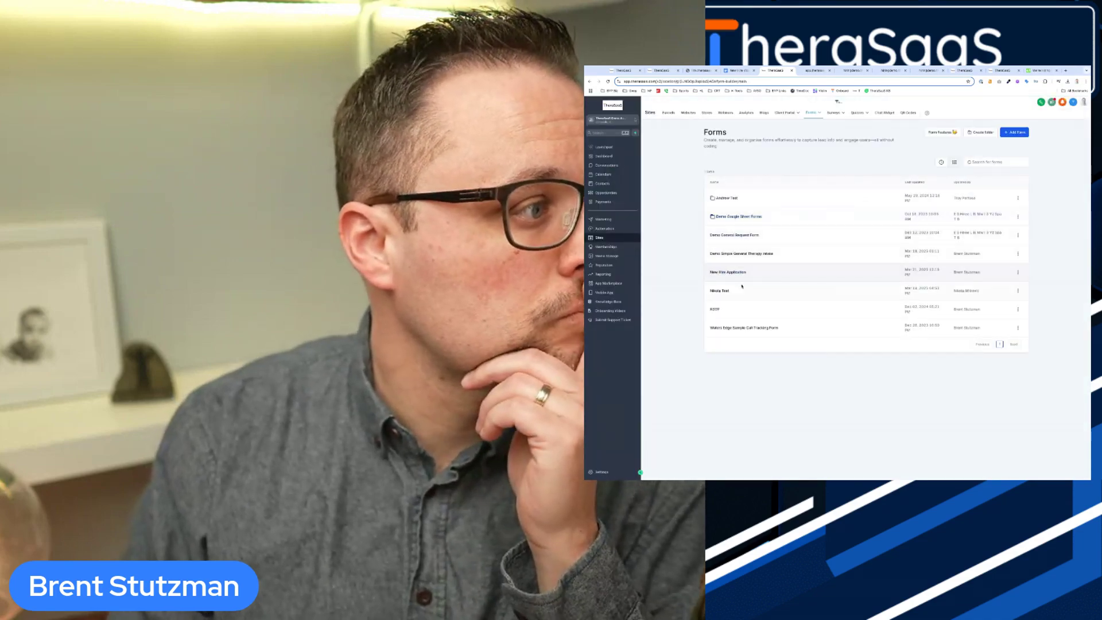
{"action": "left_click", "coordinate": [738, 272]}
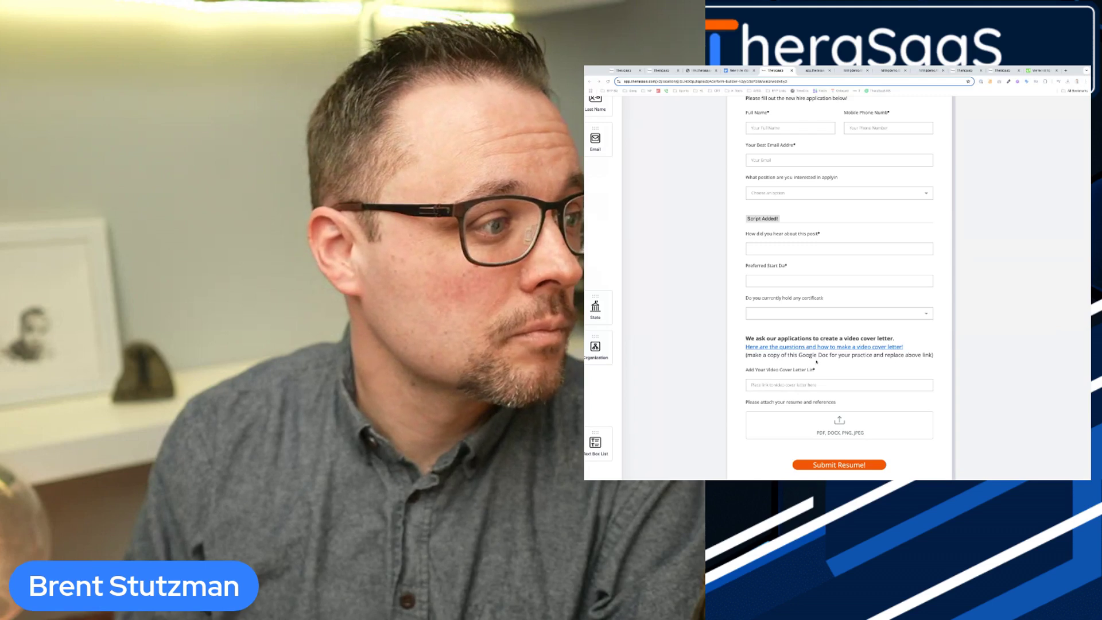
{"action": "scroll", "coordinate": [816, 362], "scroll_direction": "up", "scroll_amount": 3}
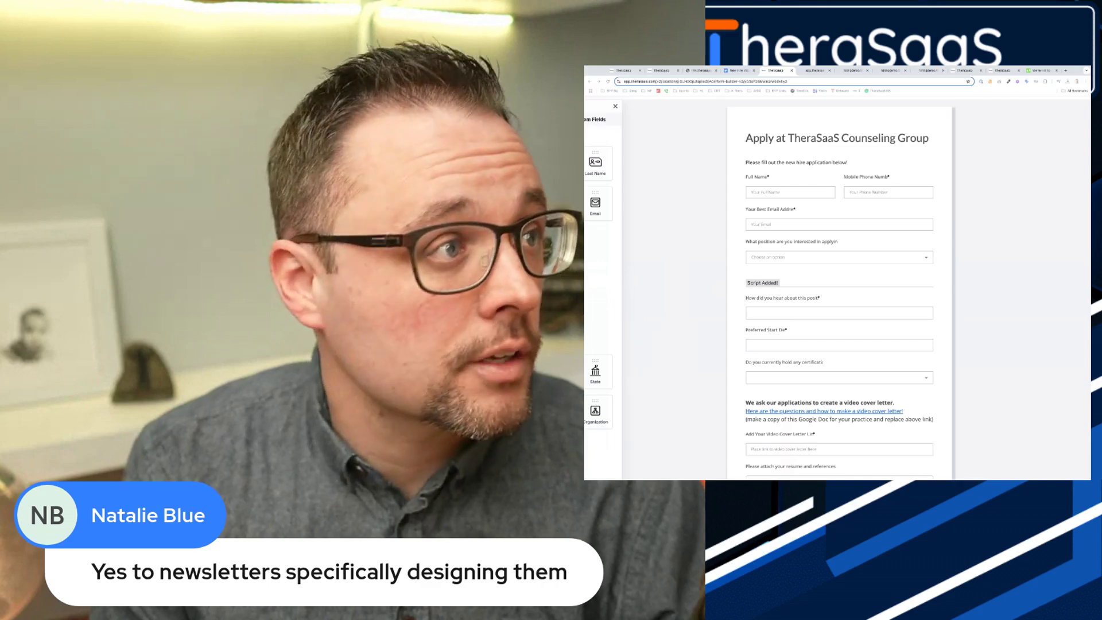
Open the Brand Your Practice YouTube channel in a new browser tab and search its videos for "newsletter"
{"action": "key", "text": "ctrl+t"}
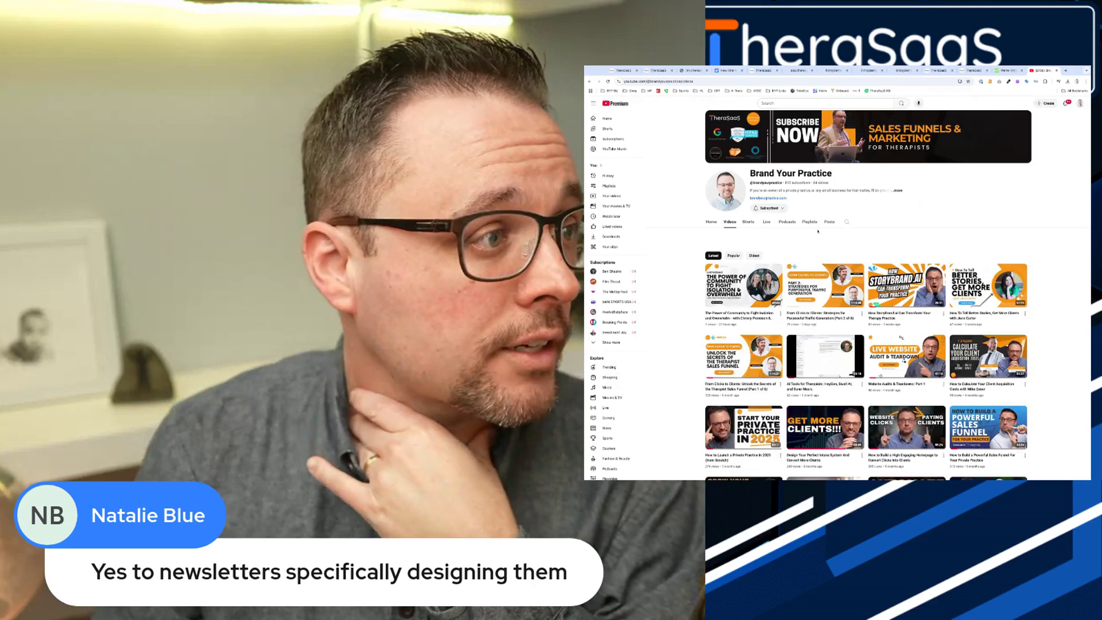
{"action": "left_click", "coordinate": [846, 221]}
{"action": "type", "text": "revi"}
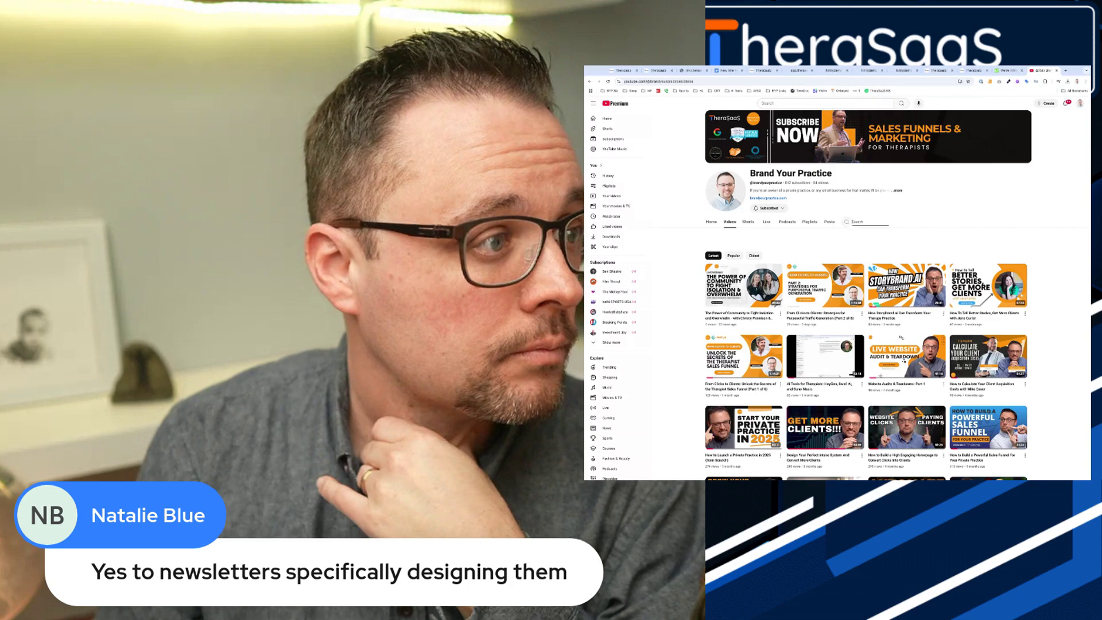
{"action": "type", "text": "letter"}
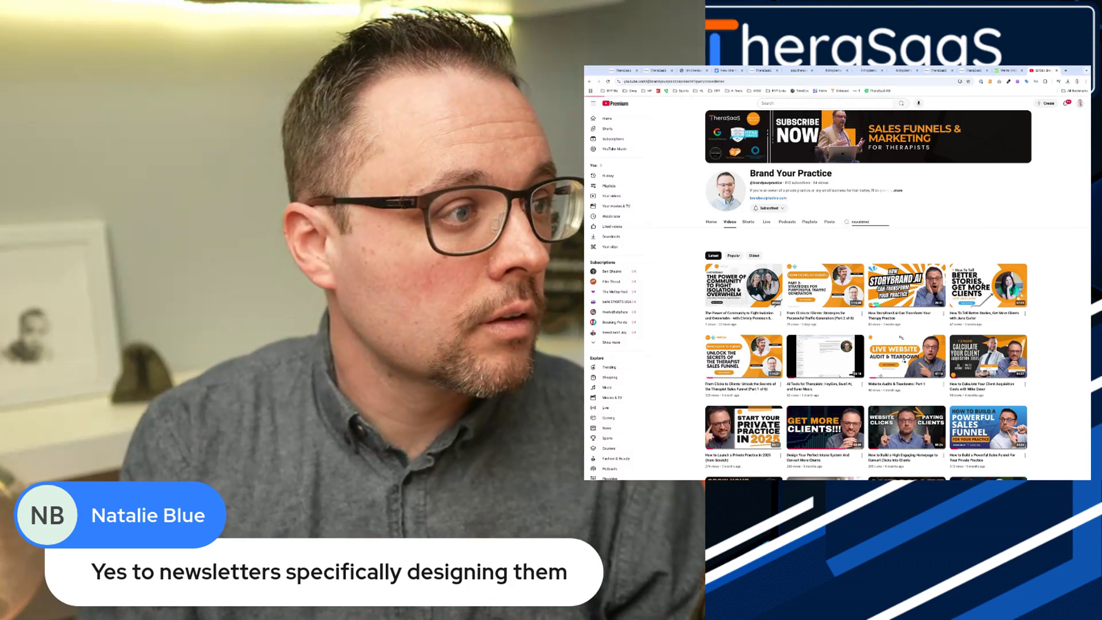
{"action": "key", "text": "Return"}
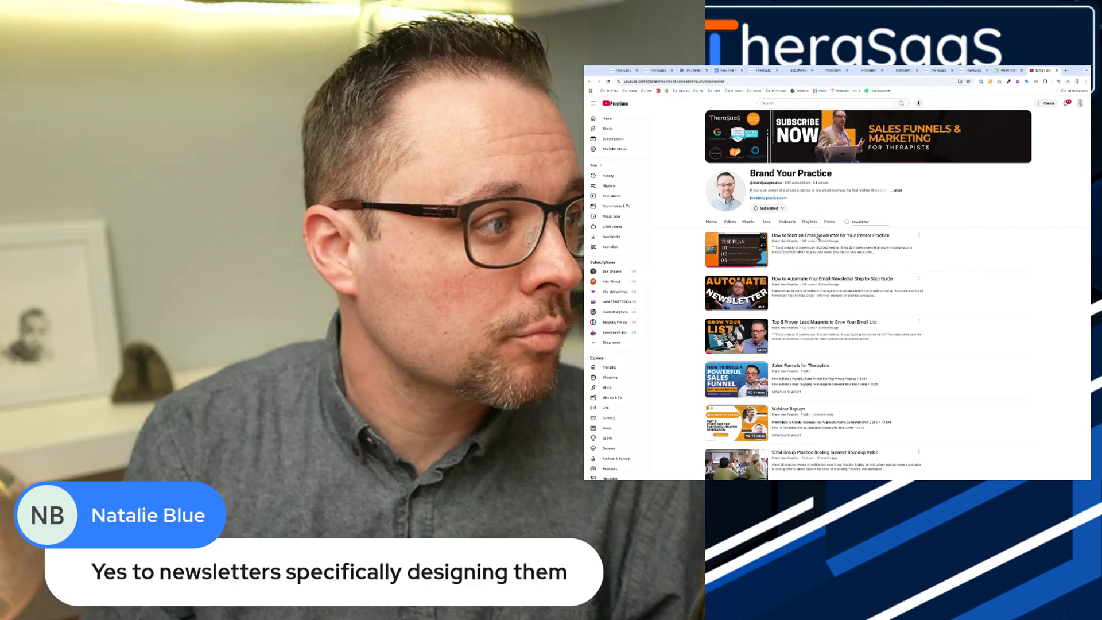
Enlarge the channel's newsletter search results and select the page's URL for sharing
{"action": "key", "text": "ctrl+plus"}
{"action": "key", "text": "ctrl+plus"}
{"action": "key", "text": "ctrl+plus"}
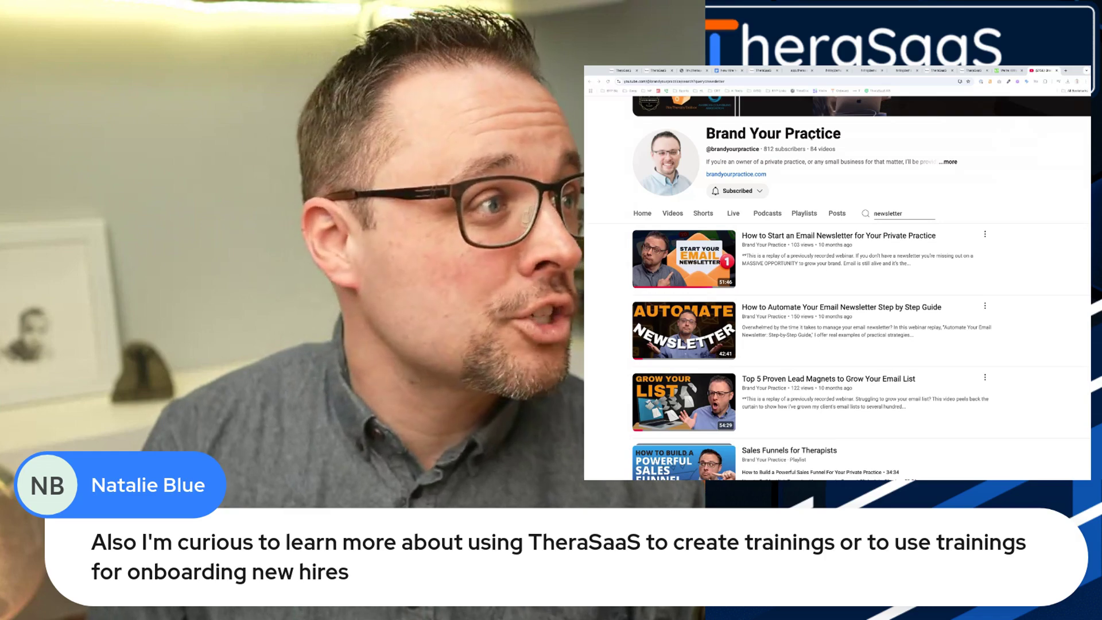
{"action": "left_click", "coordinate": [889, 80]}
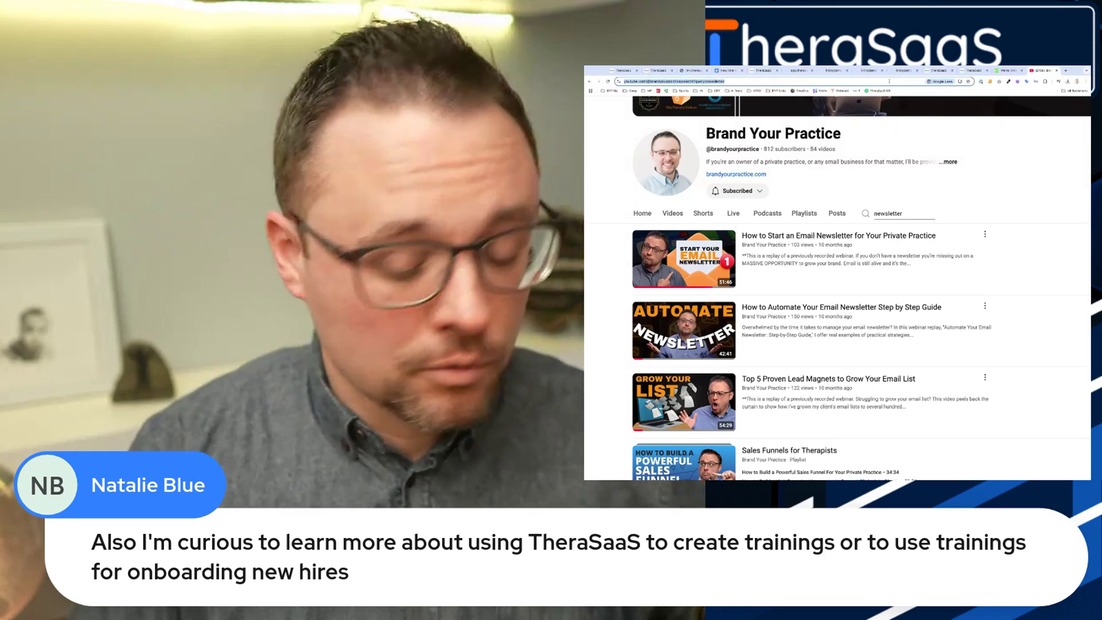
Switch back to TheraSaaS, leave the New Hire Application form, and open the course products list under Memberships
{"action": "left_click", "coordinate": [755, 71]}
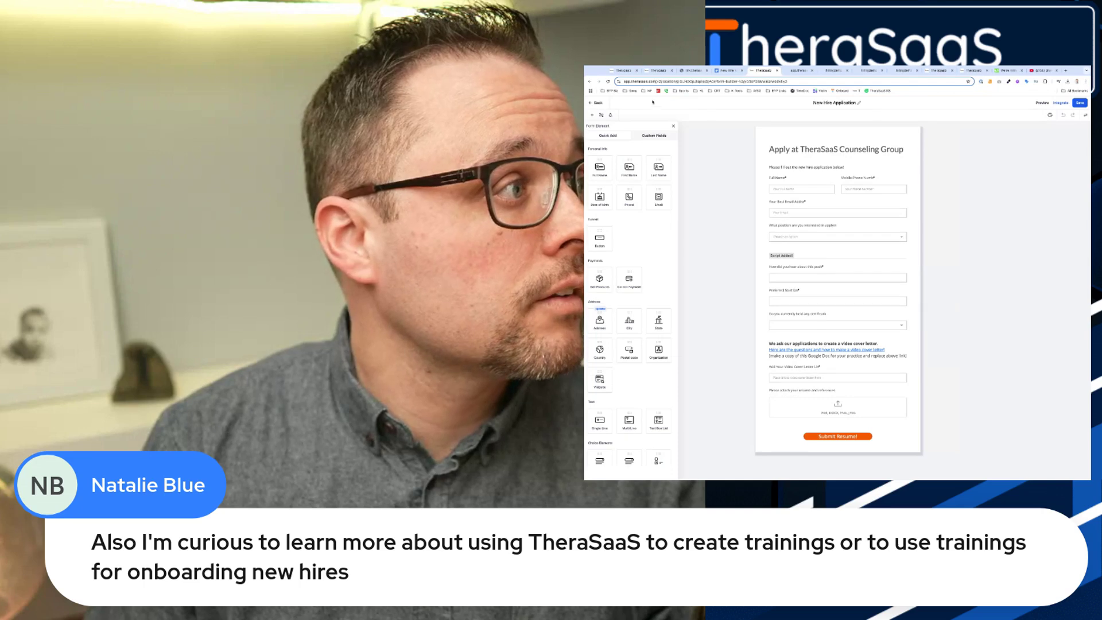
{"action": "left_click", "coordinate": [598, 104]}
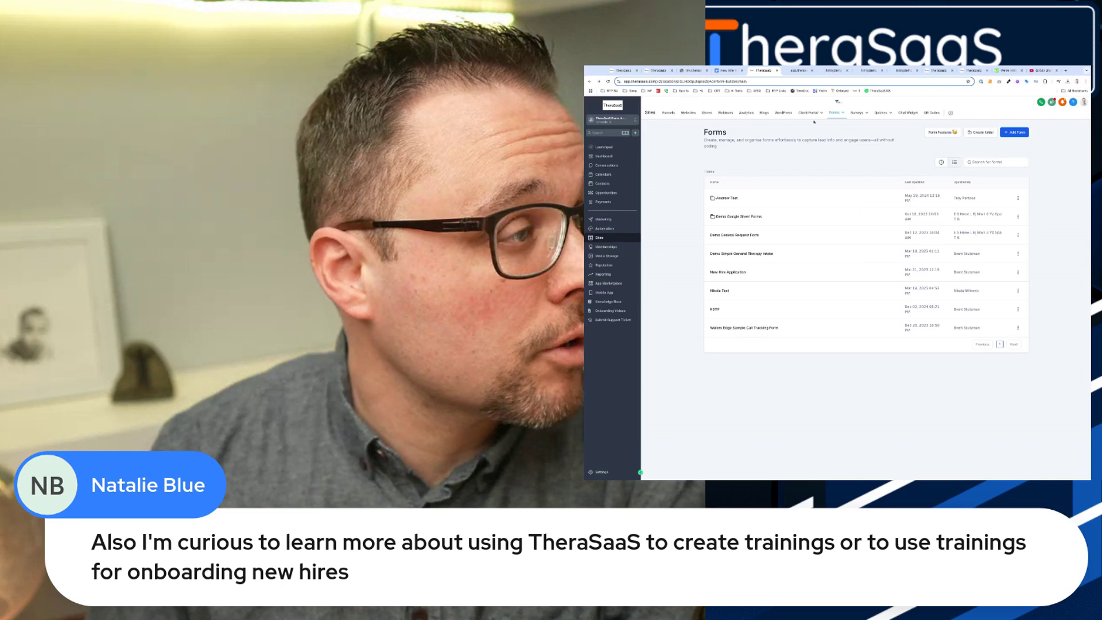
{"action": "left_click", "coordinate": [636, 246]}
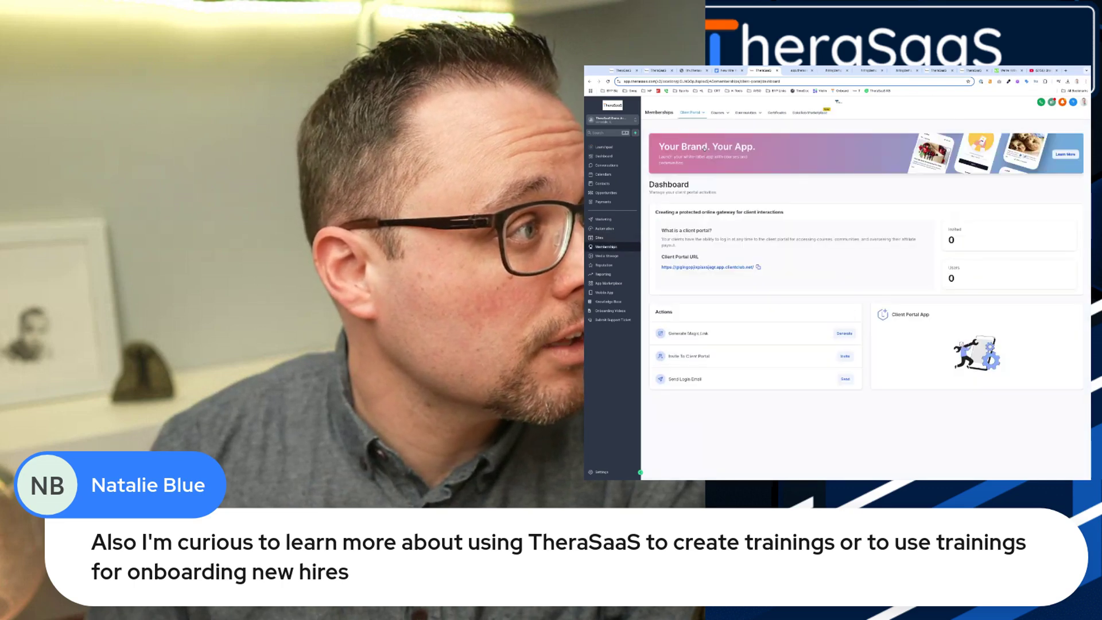
{"action": "left_click", "coordinate": [691, 113]}
{"action": "left_click", "coordinate": [716, 134]}
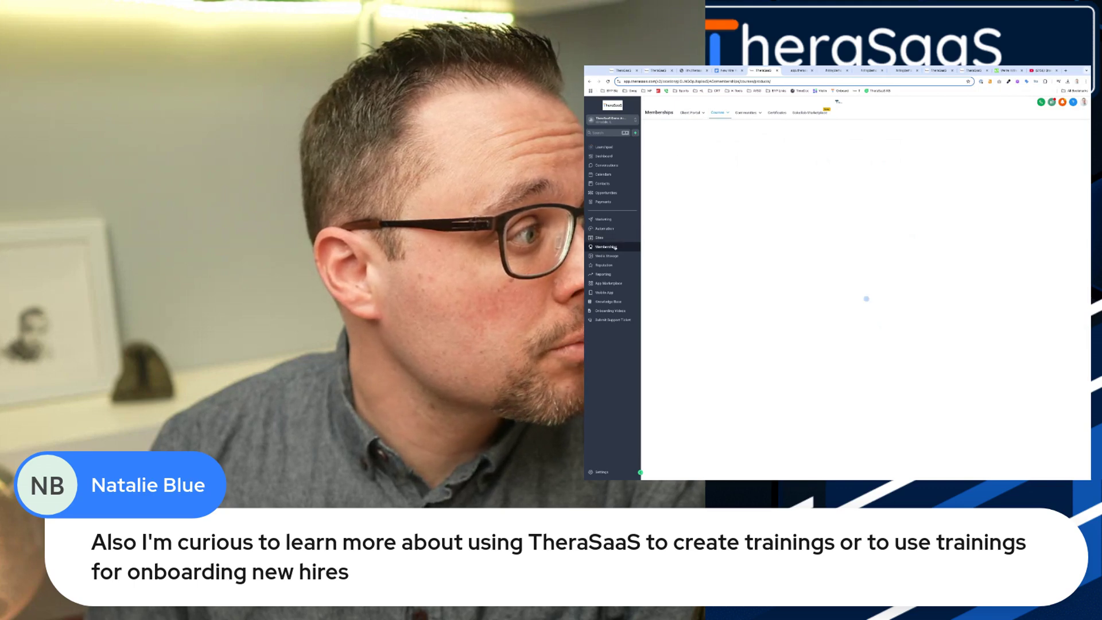
{"action": "mouse_move", "coordinate": [718, 114]}
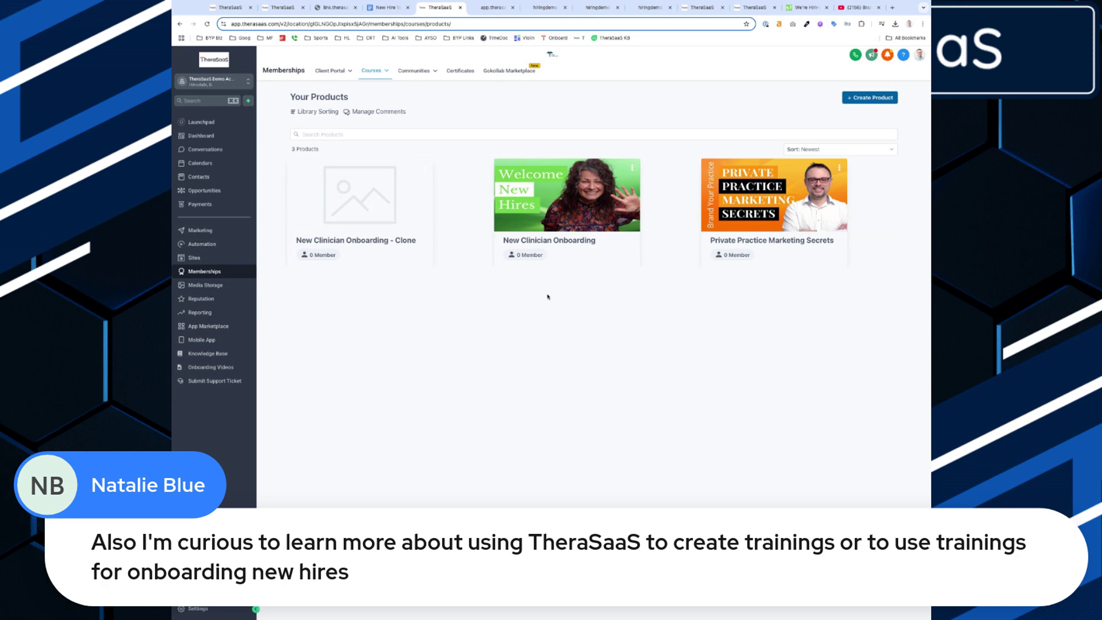
Look into the New Clinician Onboarding course, return to the products list, and show the options for creating a product
{"action": "left_click", "coordinate": [578, 241]}
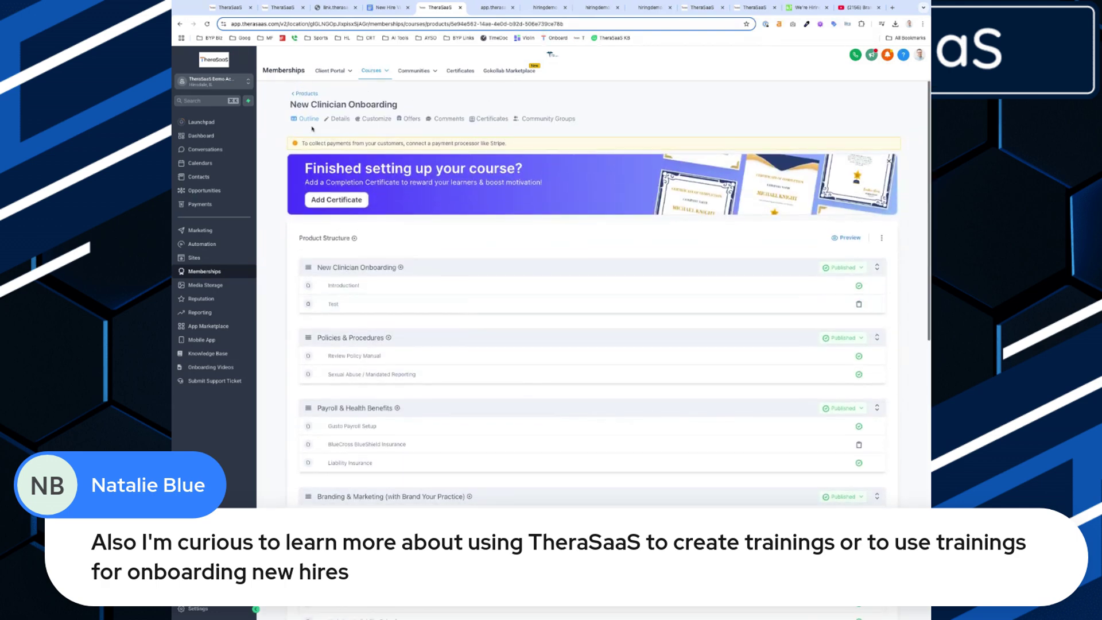
{"action": "left_click", "coordinate": [304, 94]}
{"action": "left_click", "coordinate": [864, 100]}
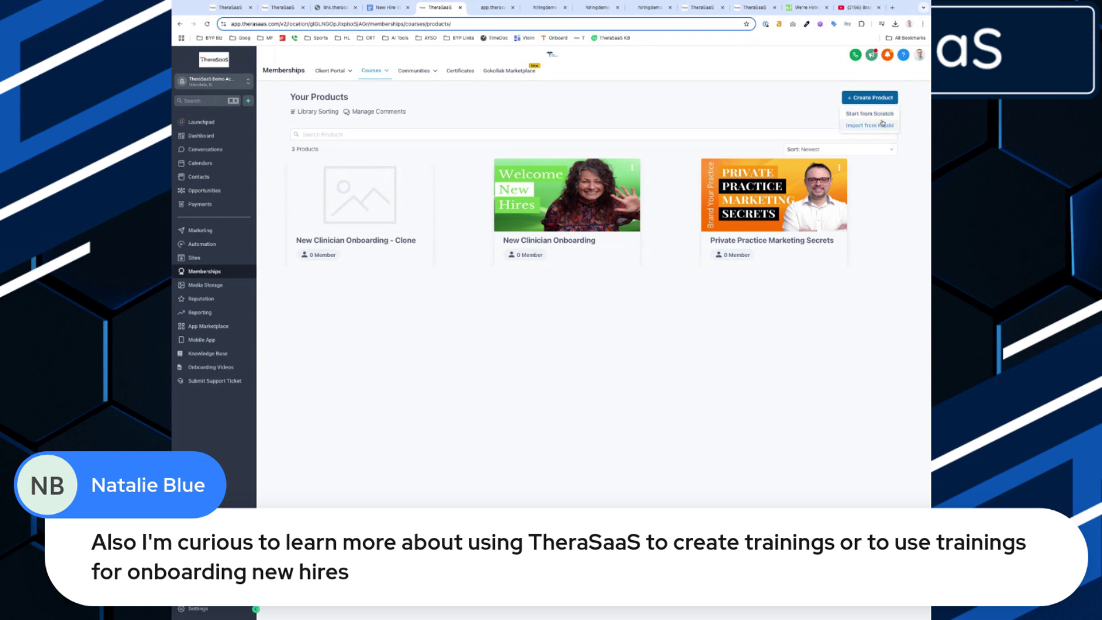
Open the New Clinician Onboarding course, dismiss the completion certificate banner, and open its Introduction lesson
{"action": "left_click", "coordinate": [561, 241]}
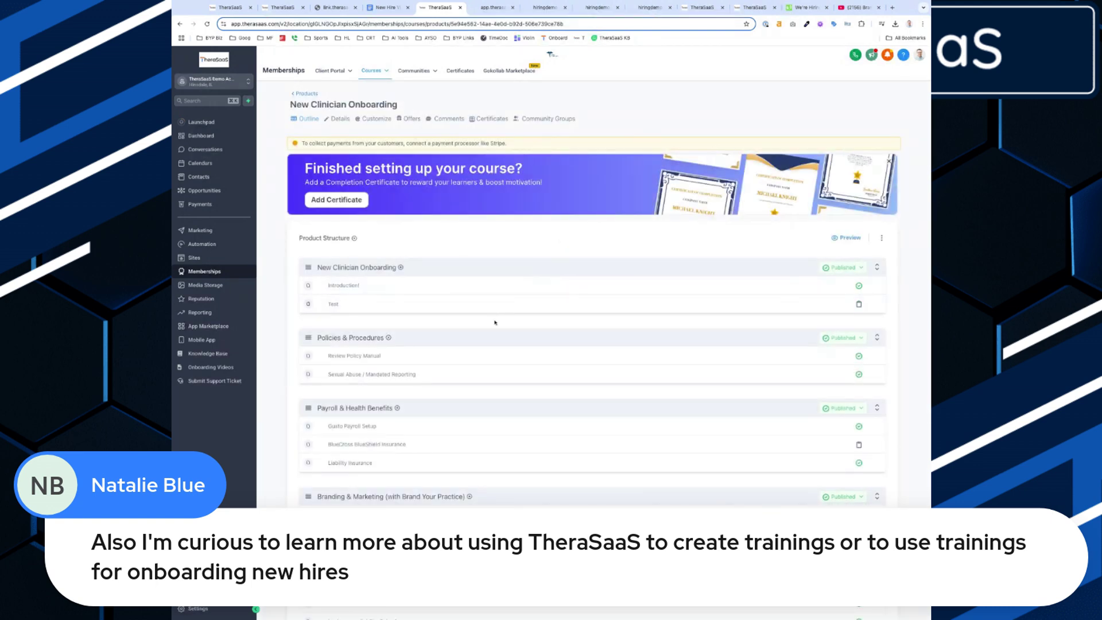
{"action": "left_click", "coordinate": [893, 158]}
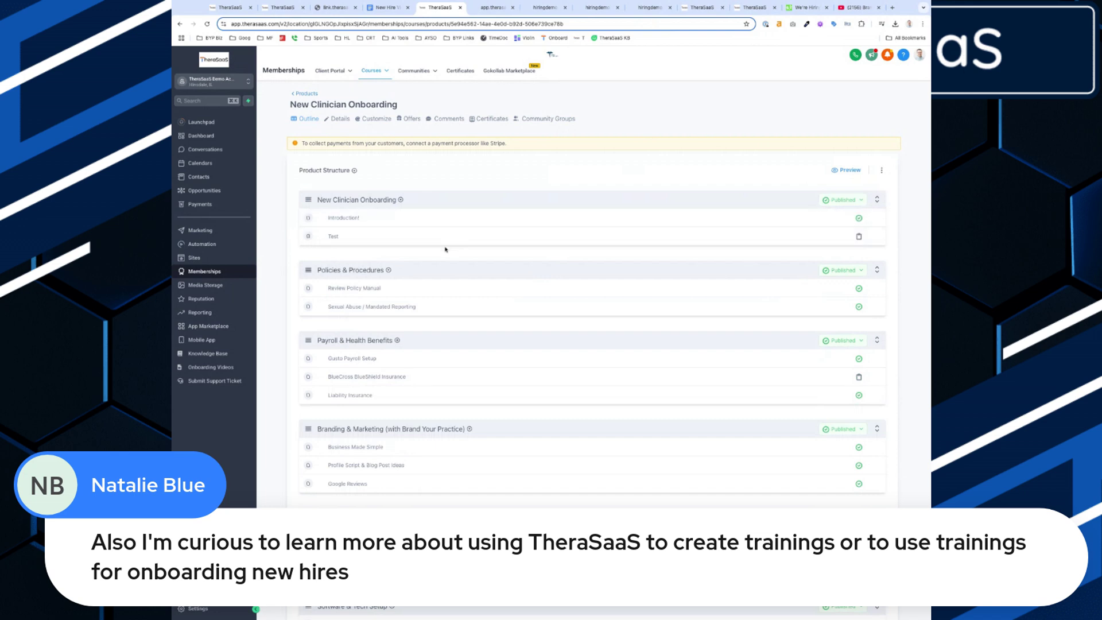
{"action": "left_click", "coordinate": [351, 219]}
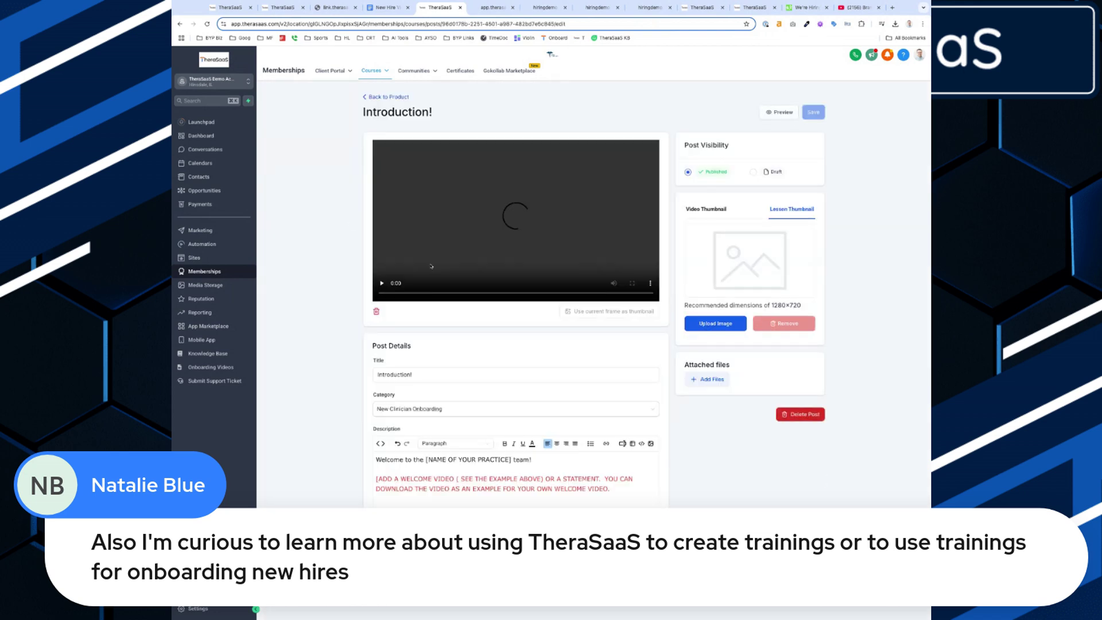